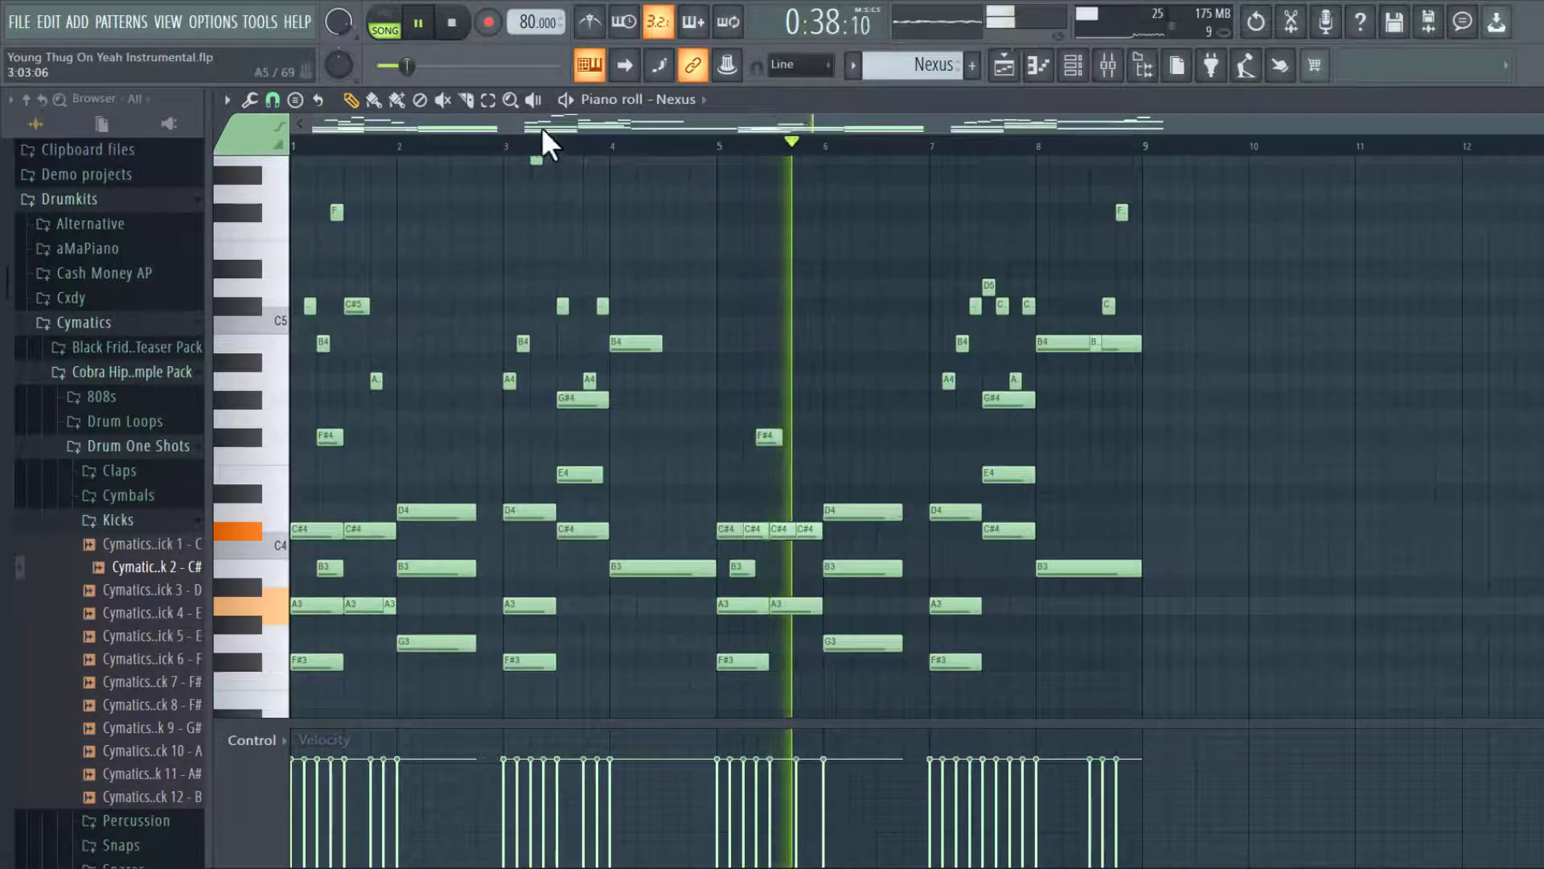
Stop playback and check the preset loaded in the Nexus channel's plugin
key(space)
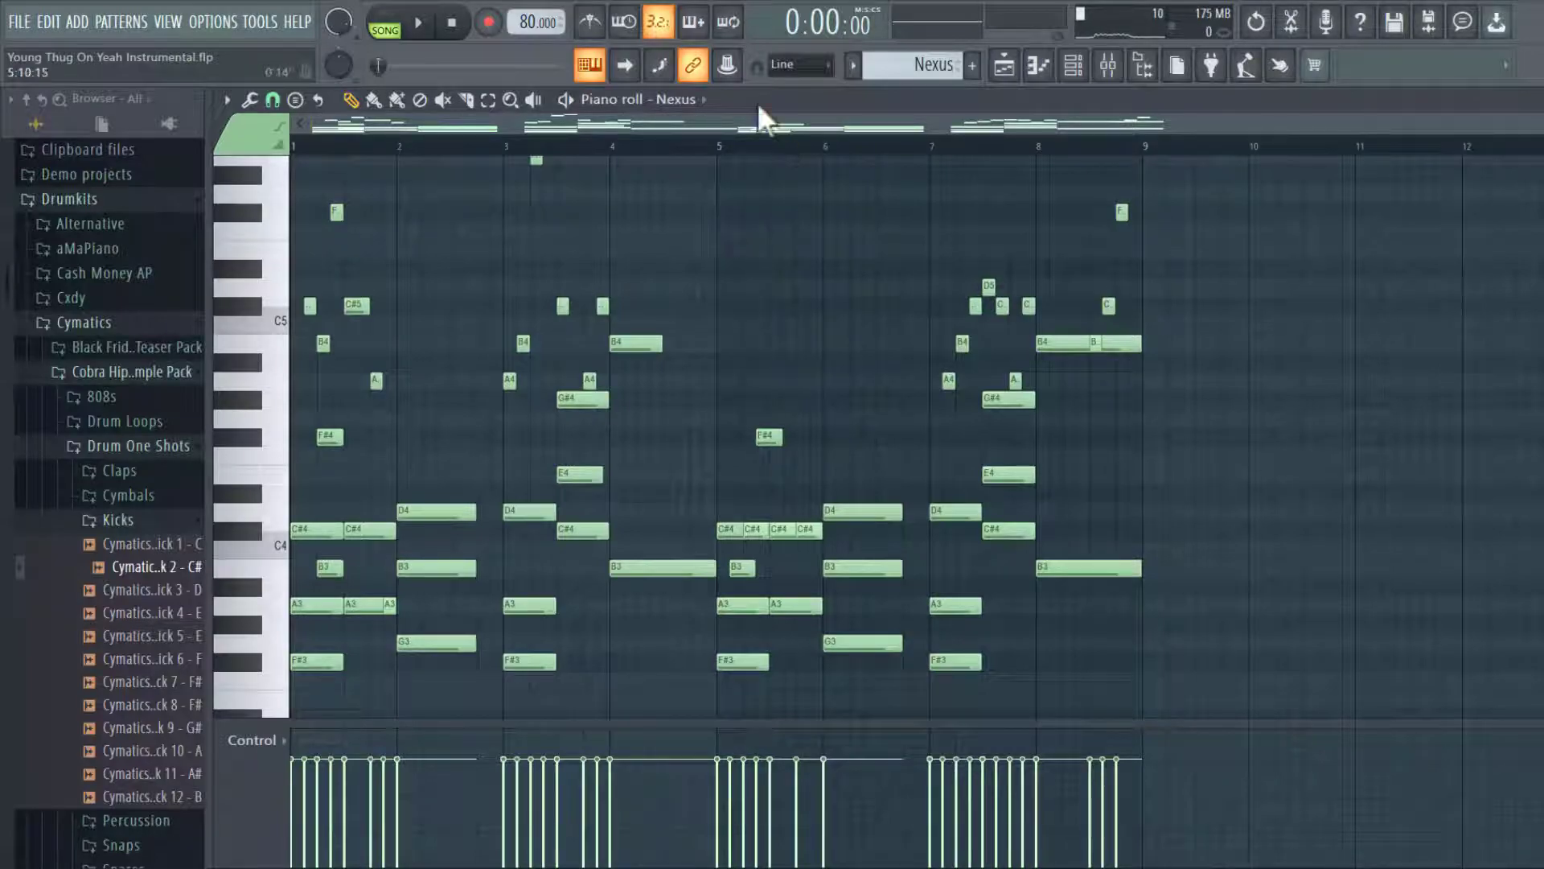
click(1538, 100)
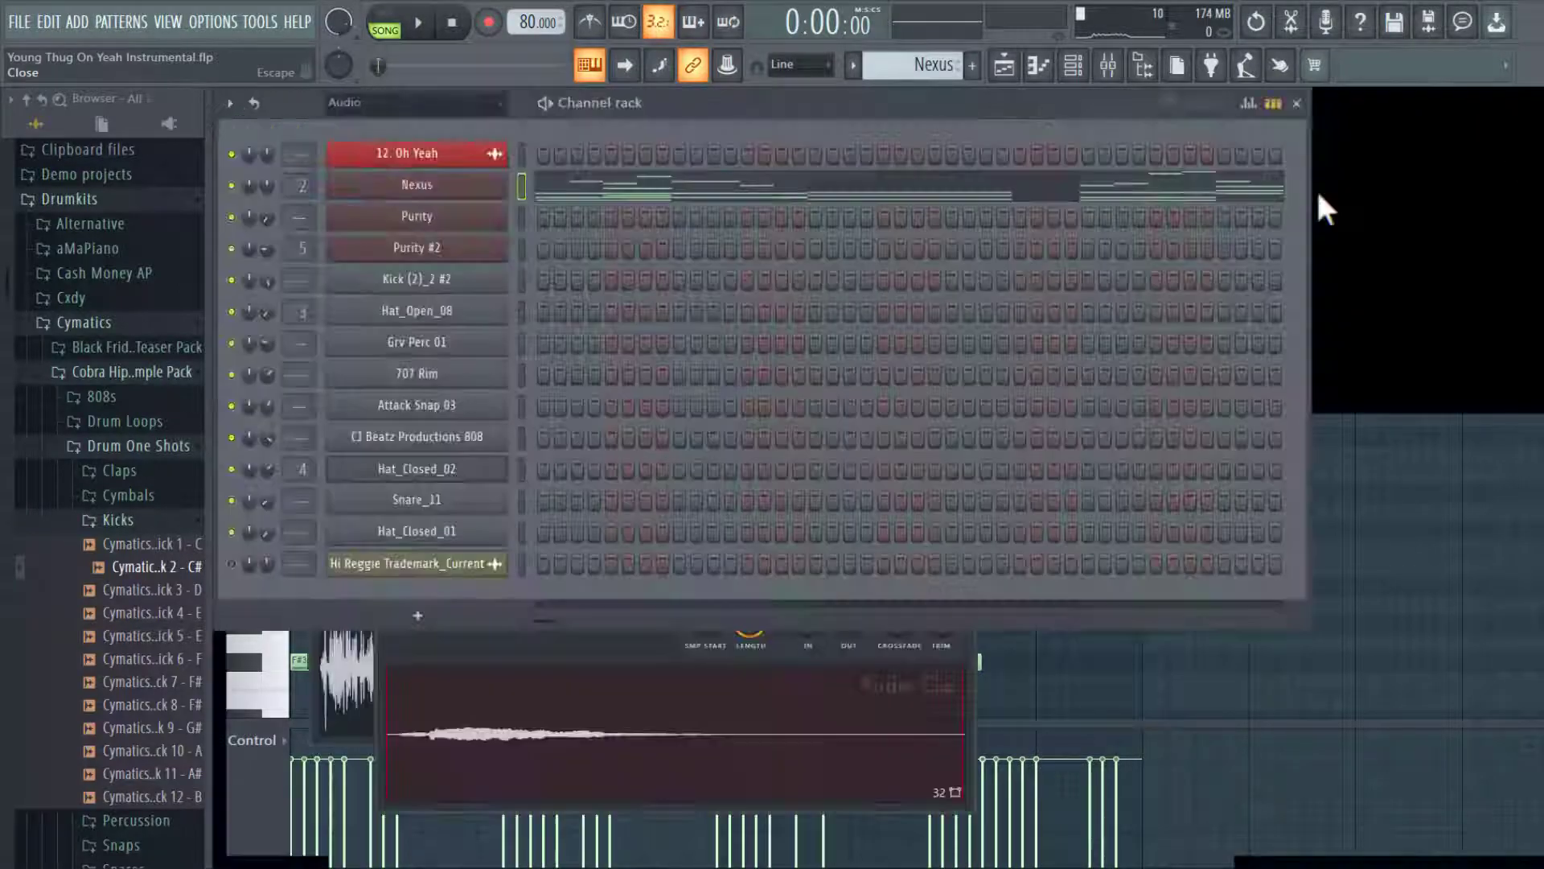
click(451, 191)
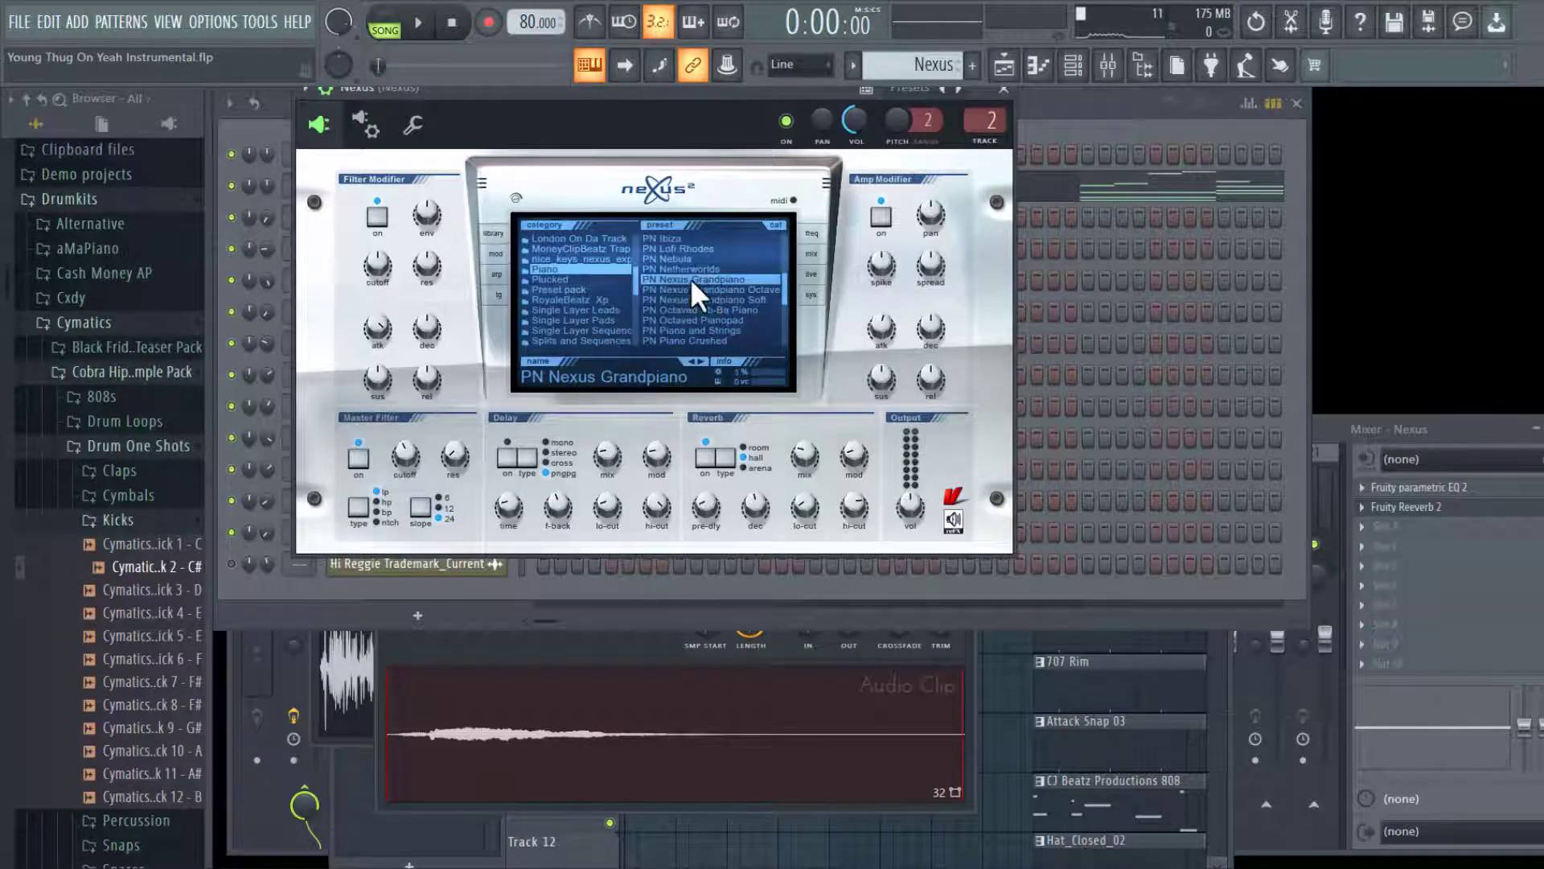
Open the Nexus melody in the piano roll and play it alone in pattern mode
click(1055, 189)
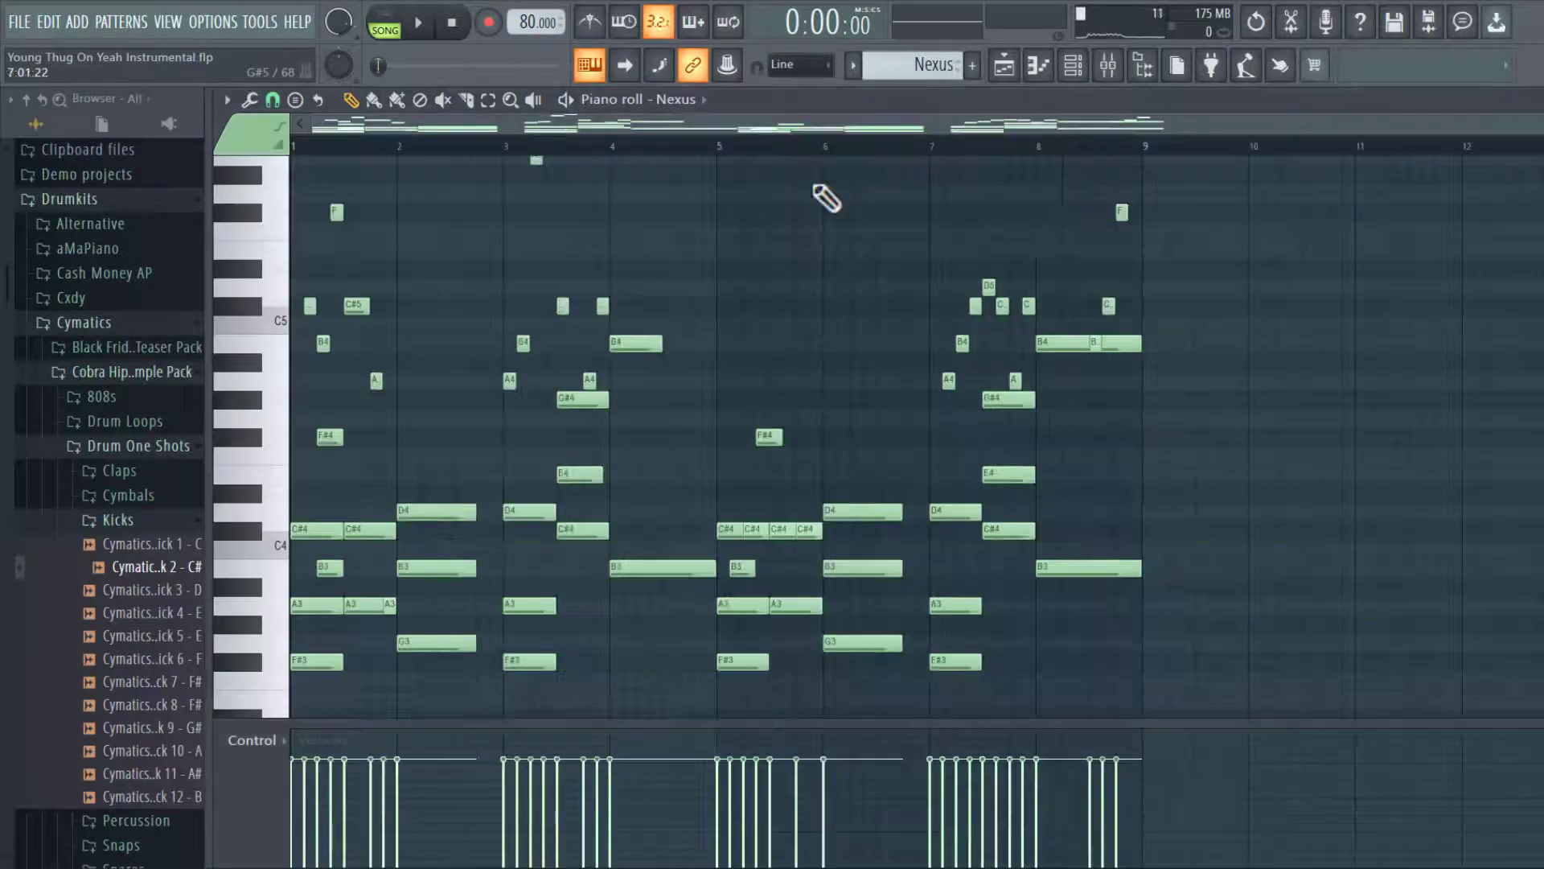
click(420, 24)
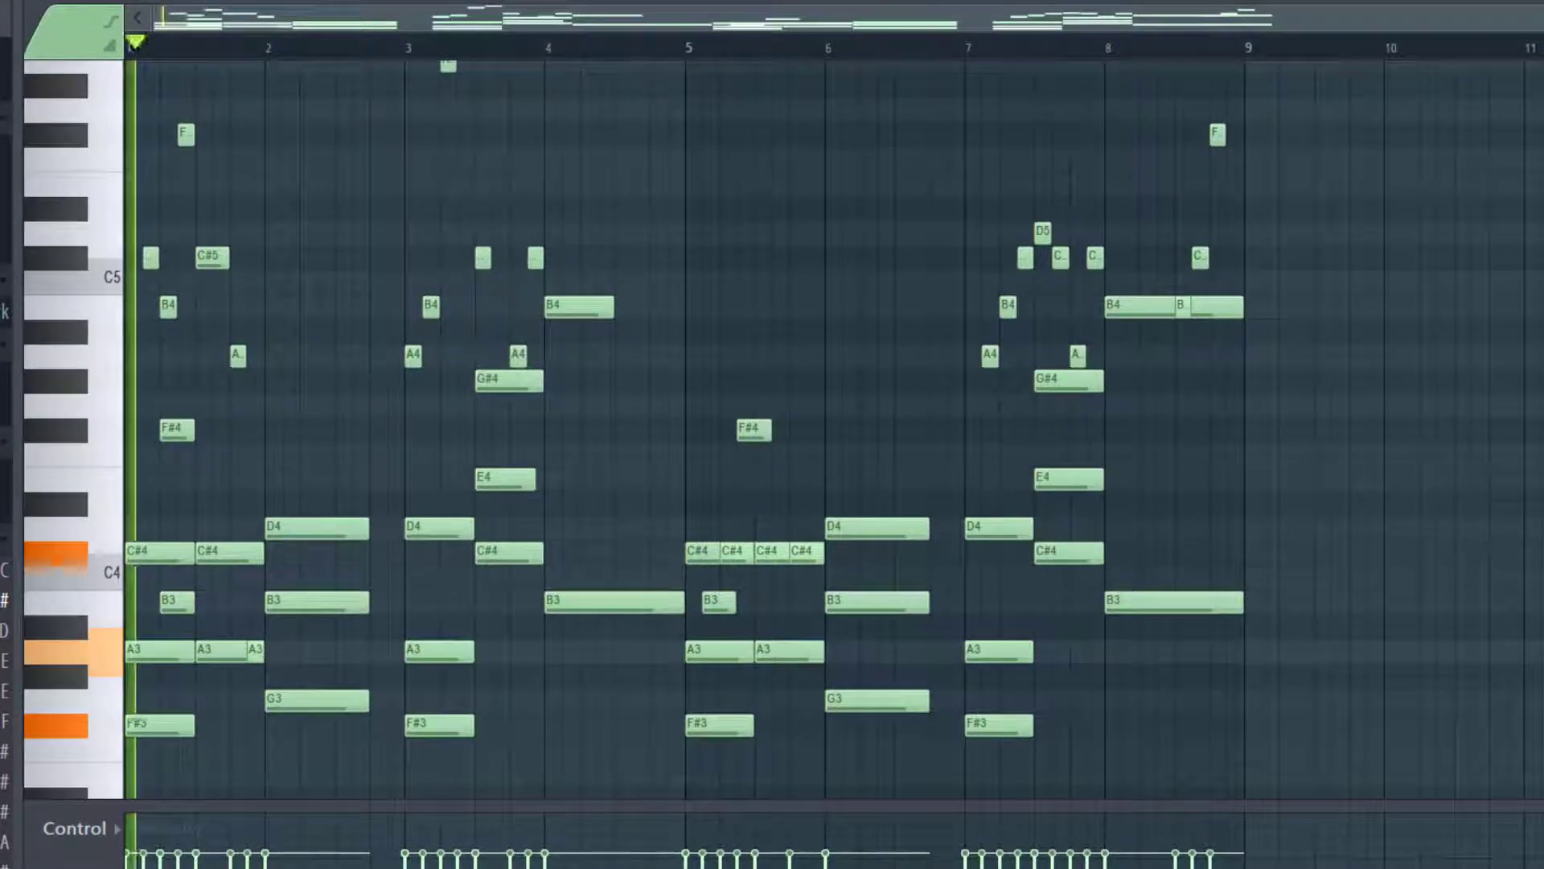
key(l)
key(space)
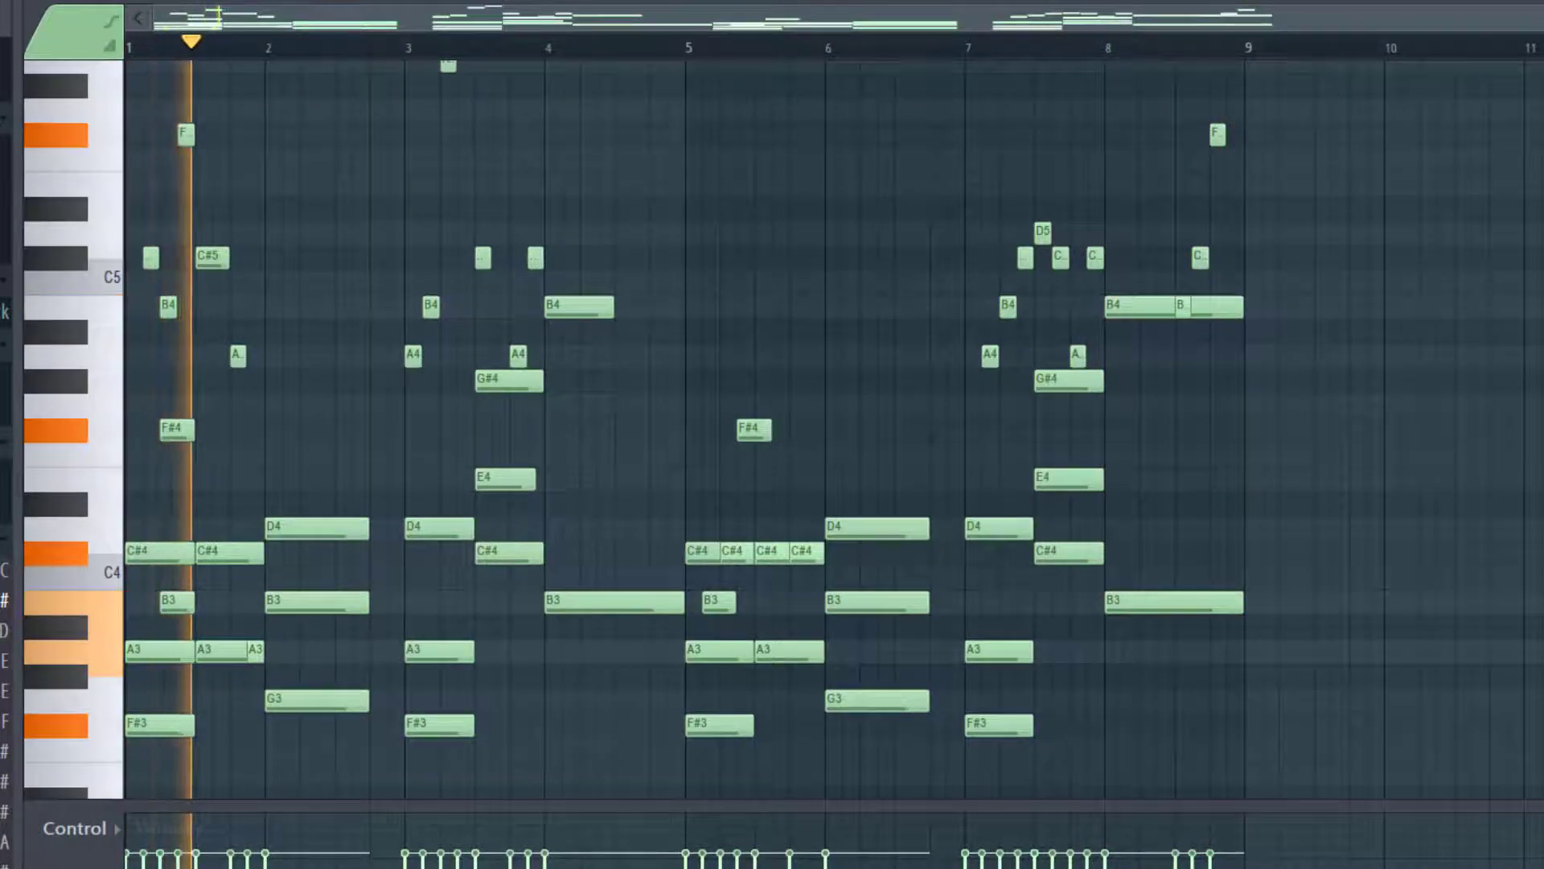
key(space)
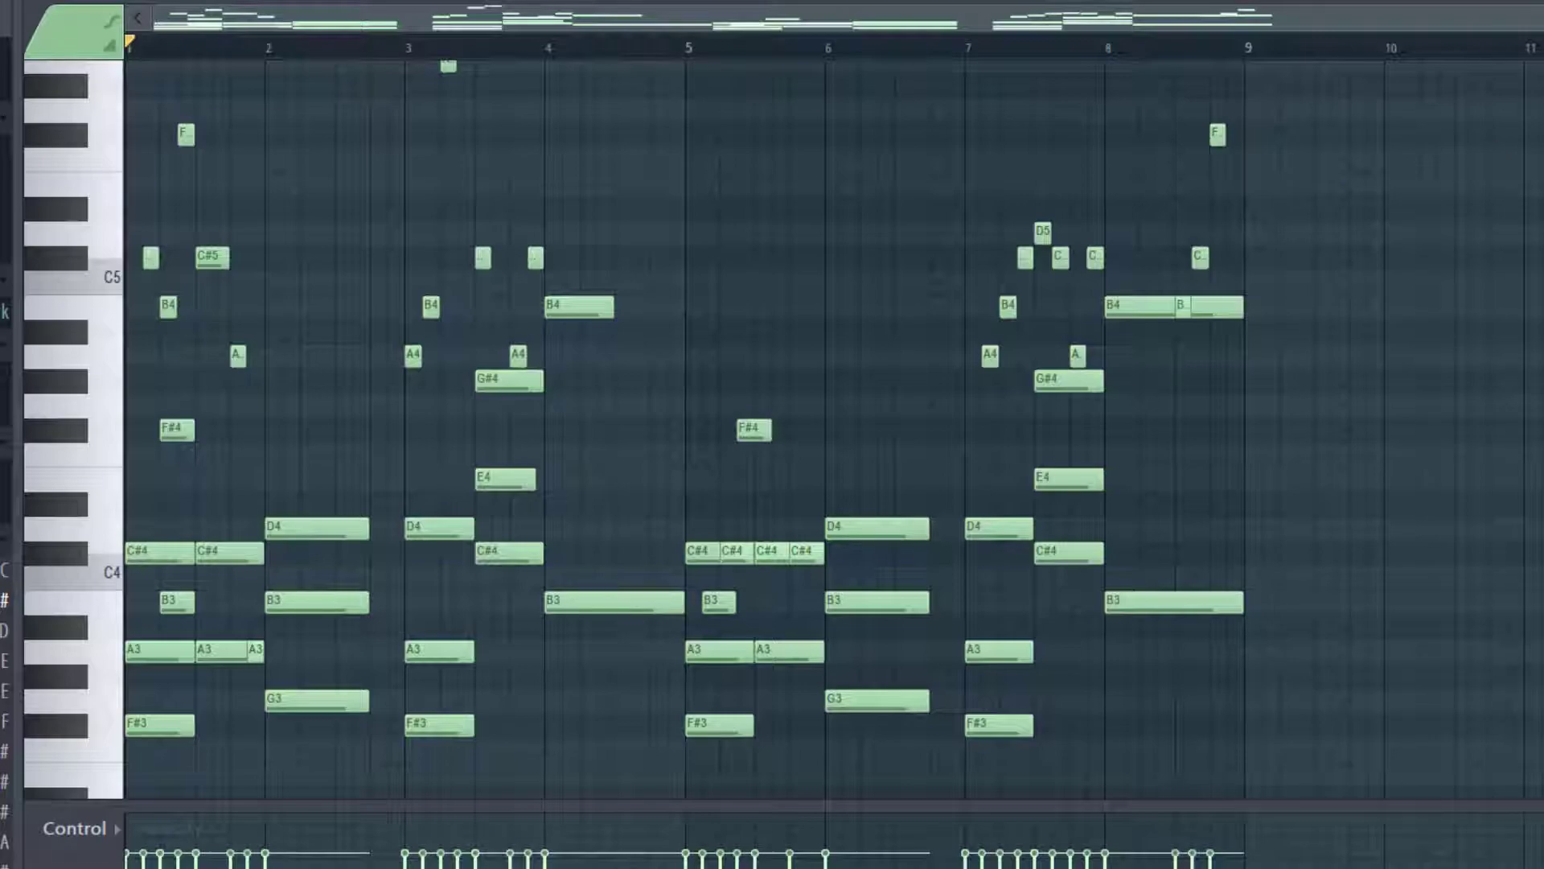
Switch to the Purity pattern and leave only the Nexus and Purity channels unmuted in the channel rack
key(F7)
click(1124, 141)
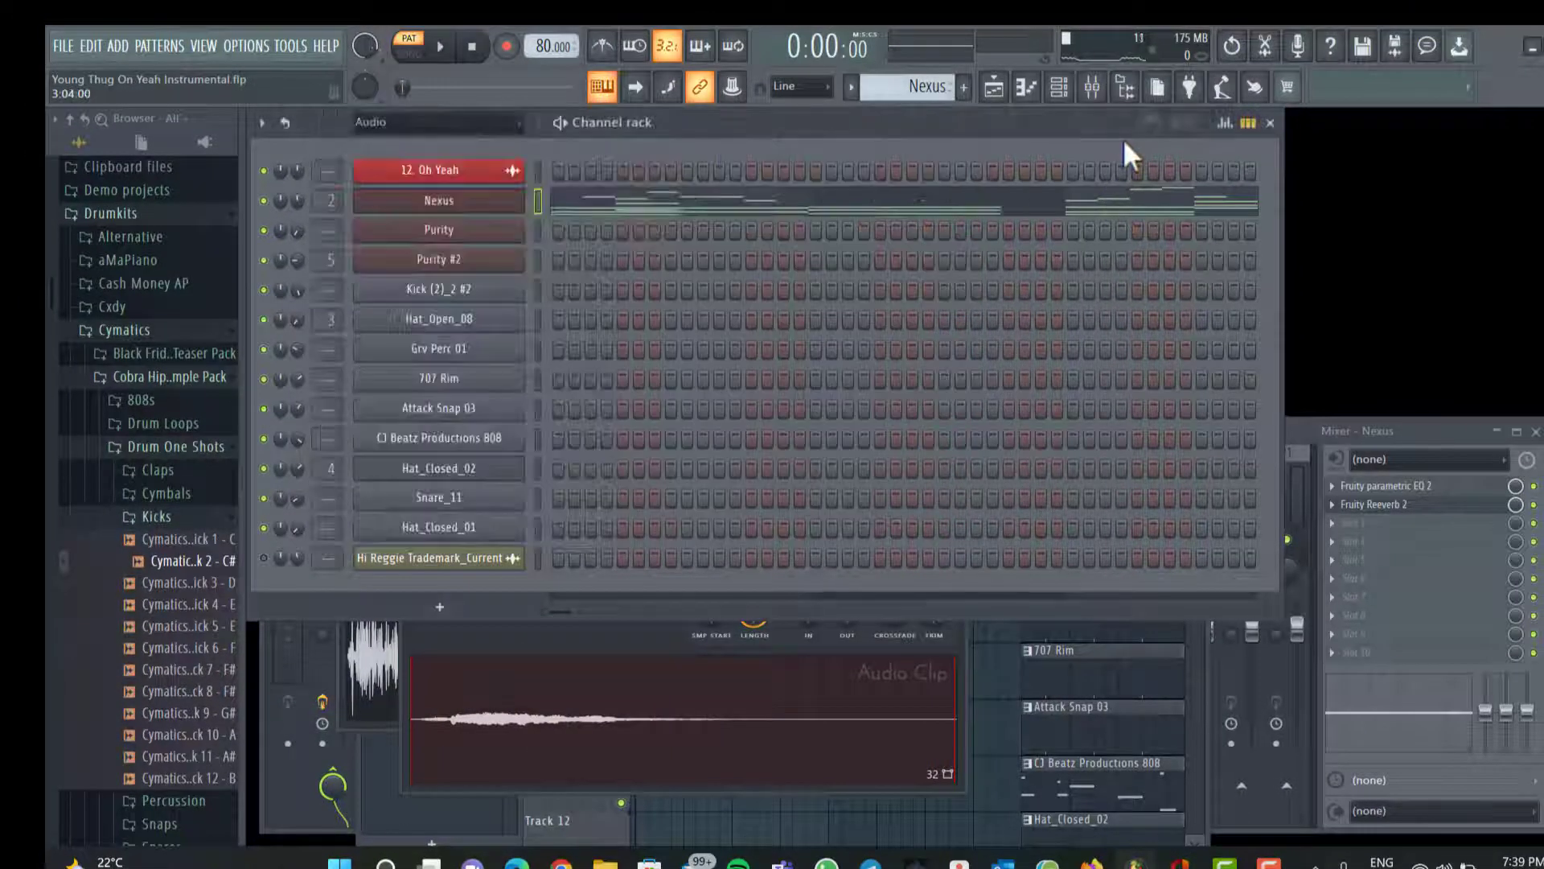
click(505, 229)
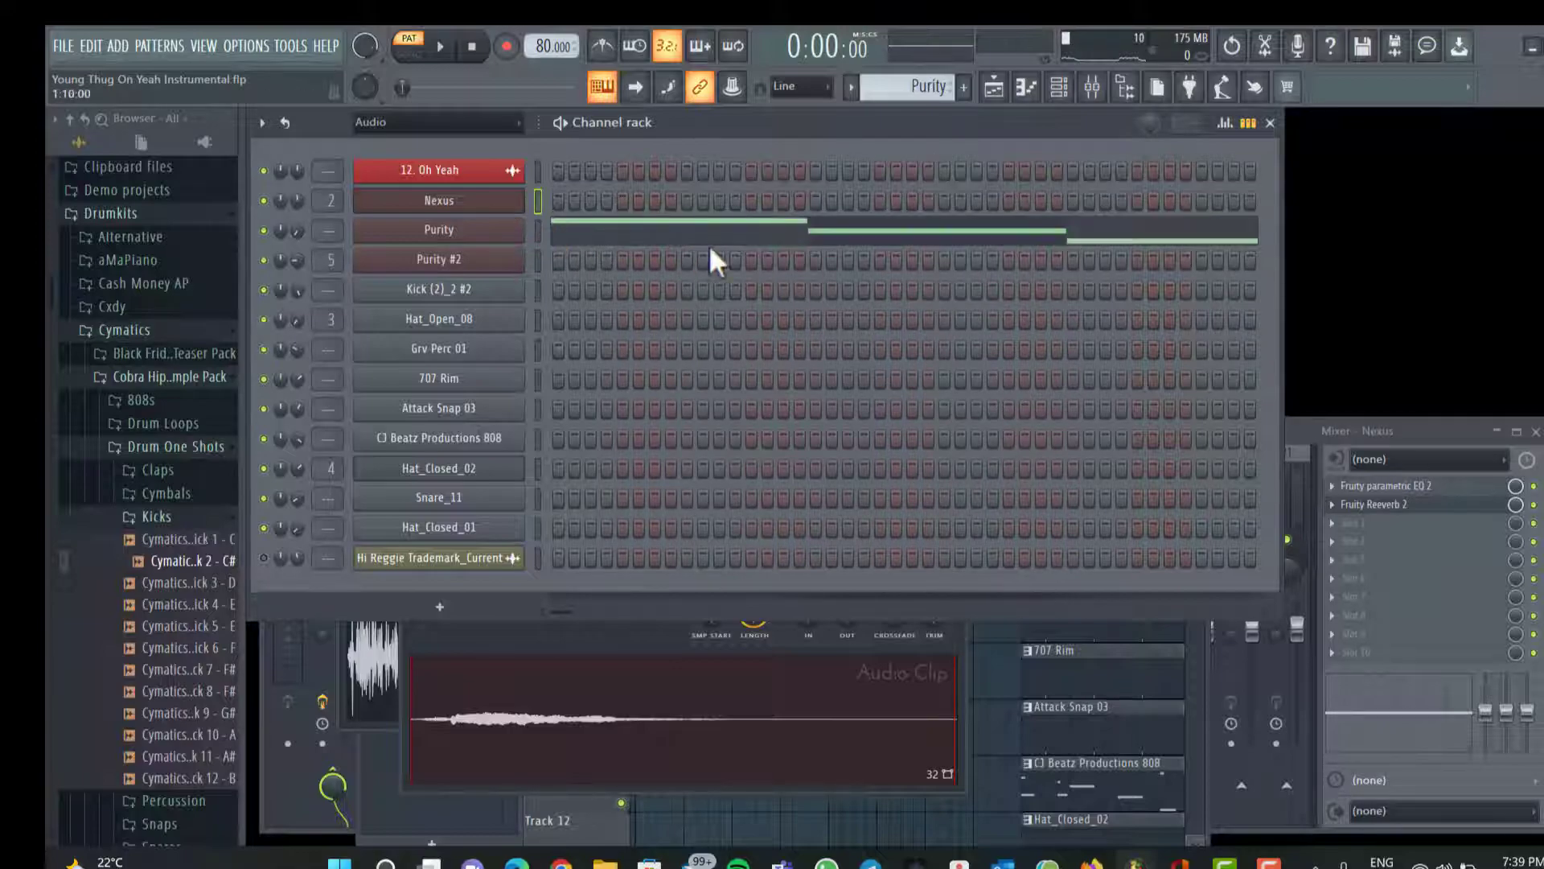
right_click(269, 202)
click(278, 215)
Play the Purity pattern in the piano roll and examine its notes around C8
click(803, 235)
key(space)
scroll(1026, 333, up, 6)
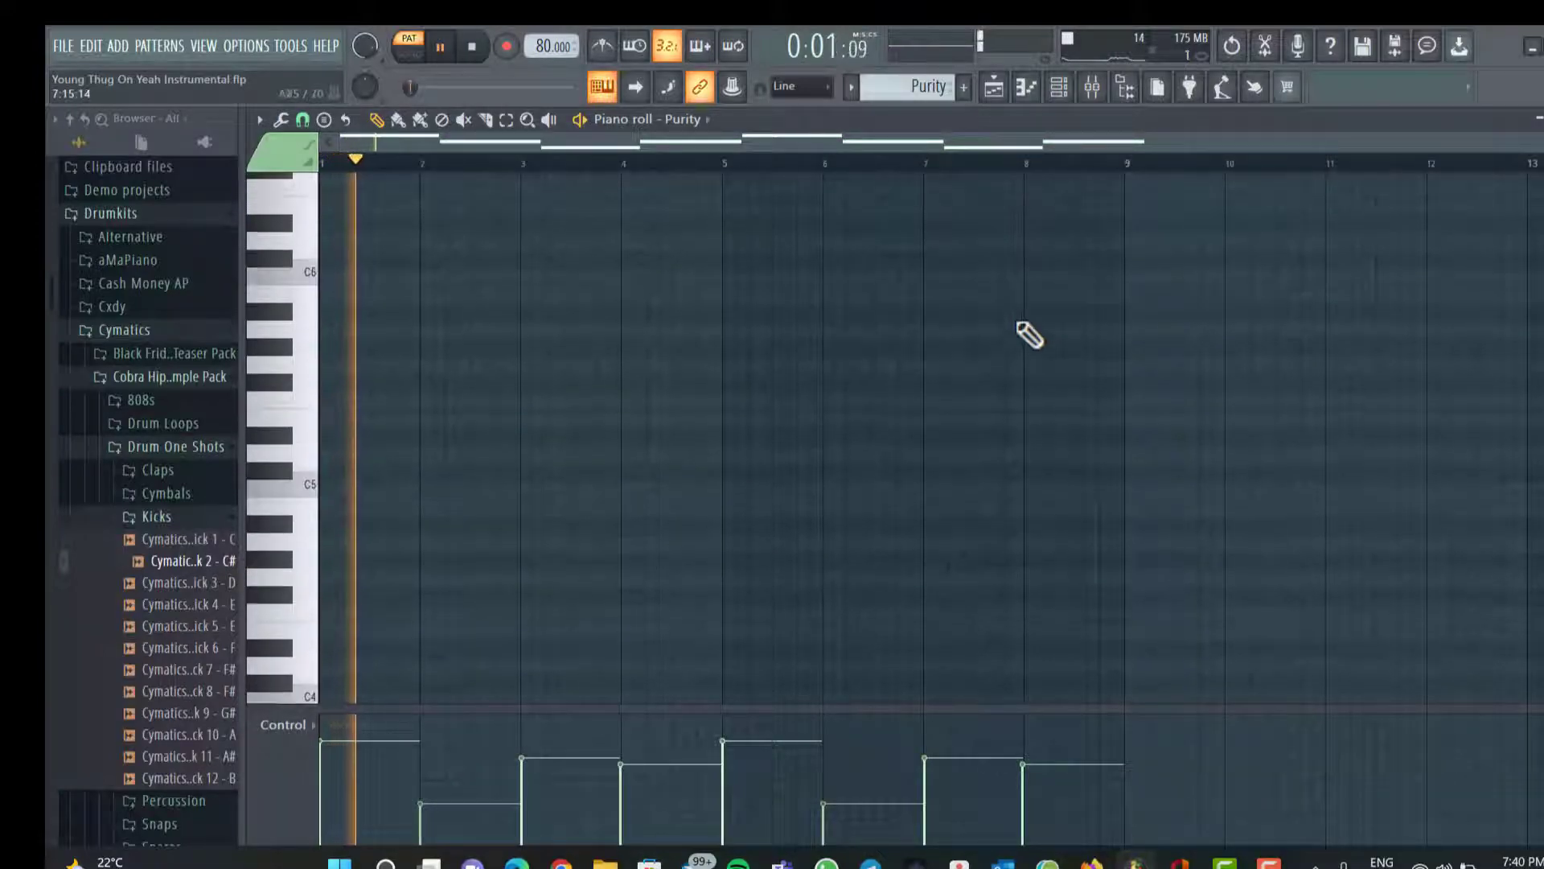
scroll(1036, 312, up, 6)
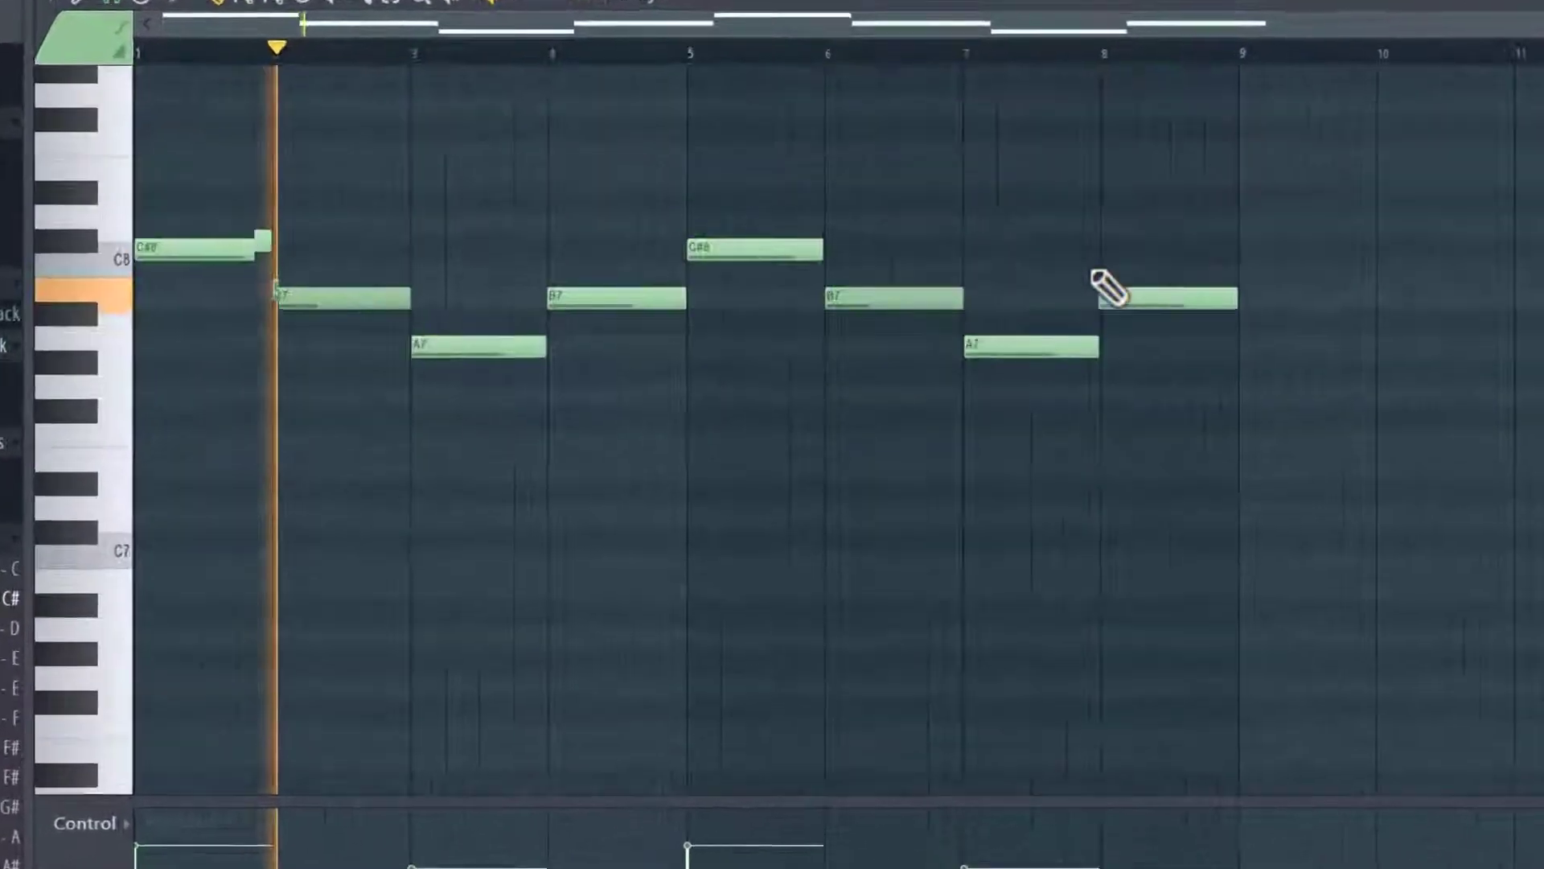
scroll(1111, 285, up, 2)
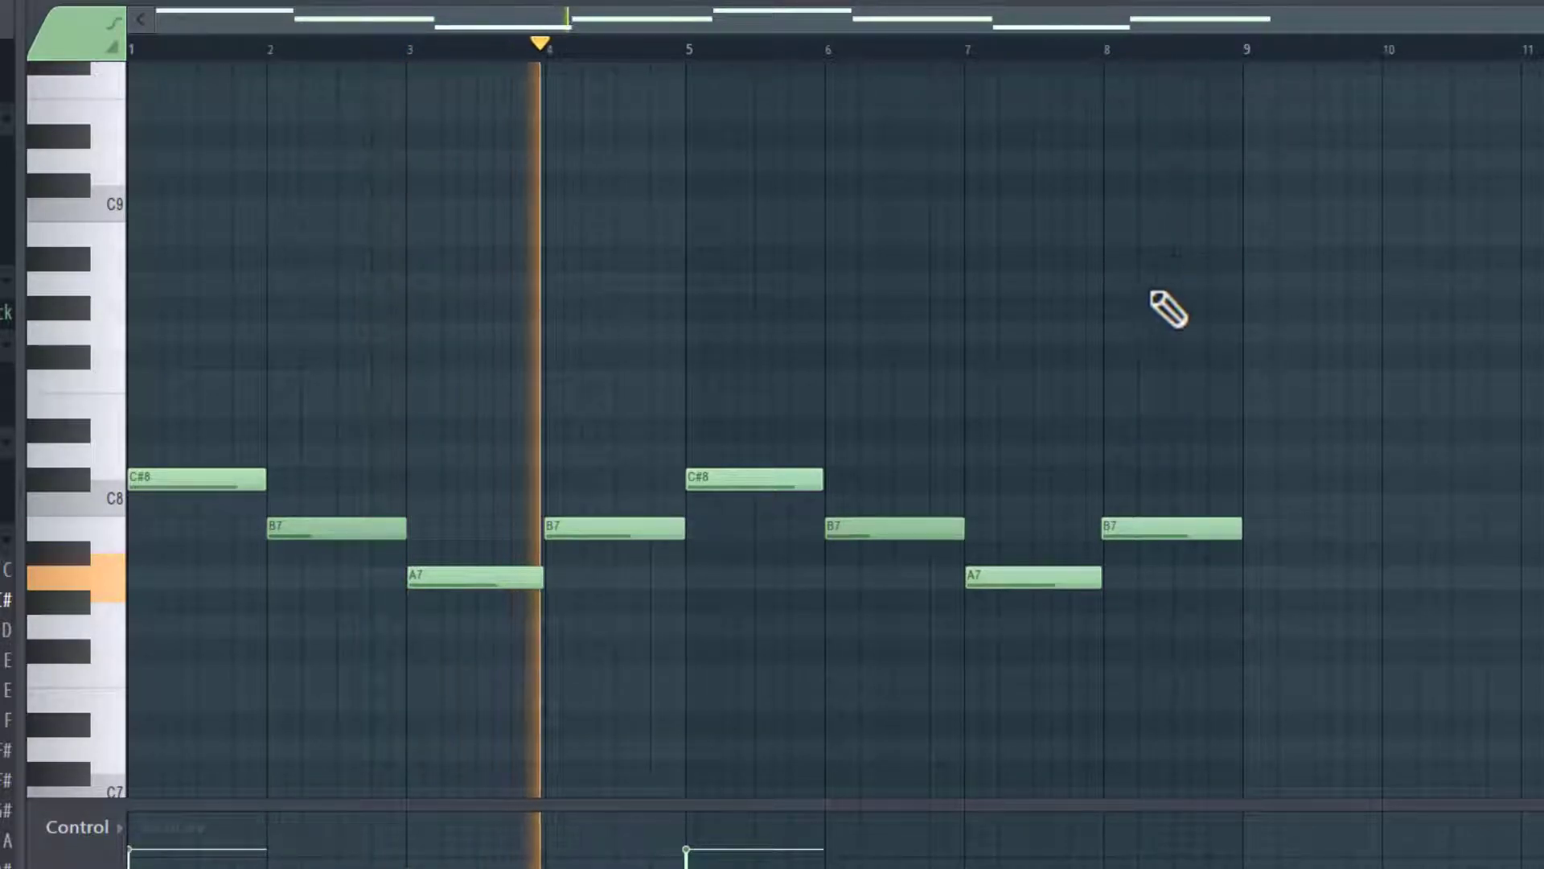
key(space)
Open the playlist and play the arrangement in song mode to hear Nexus together with Purity
key(F6)
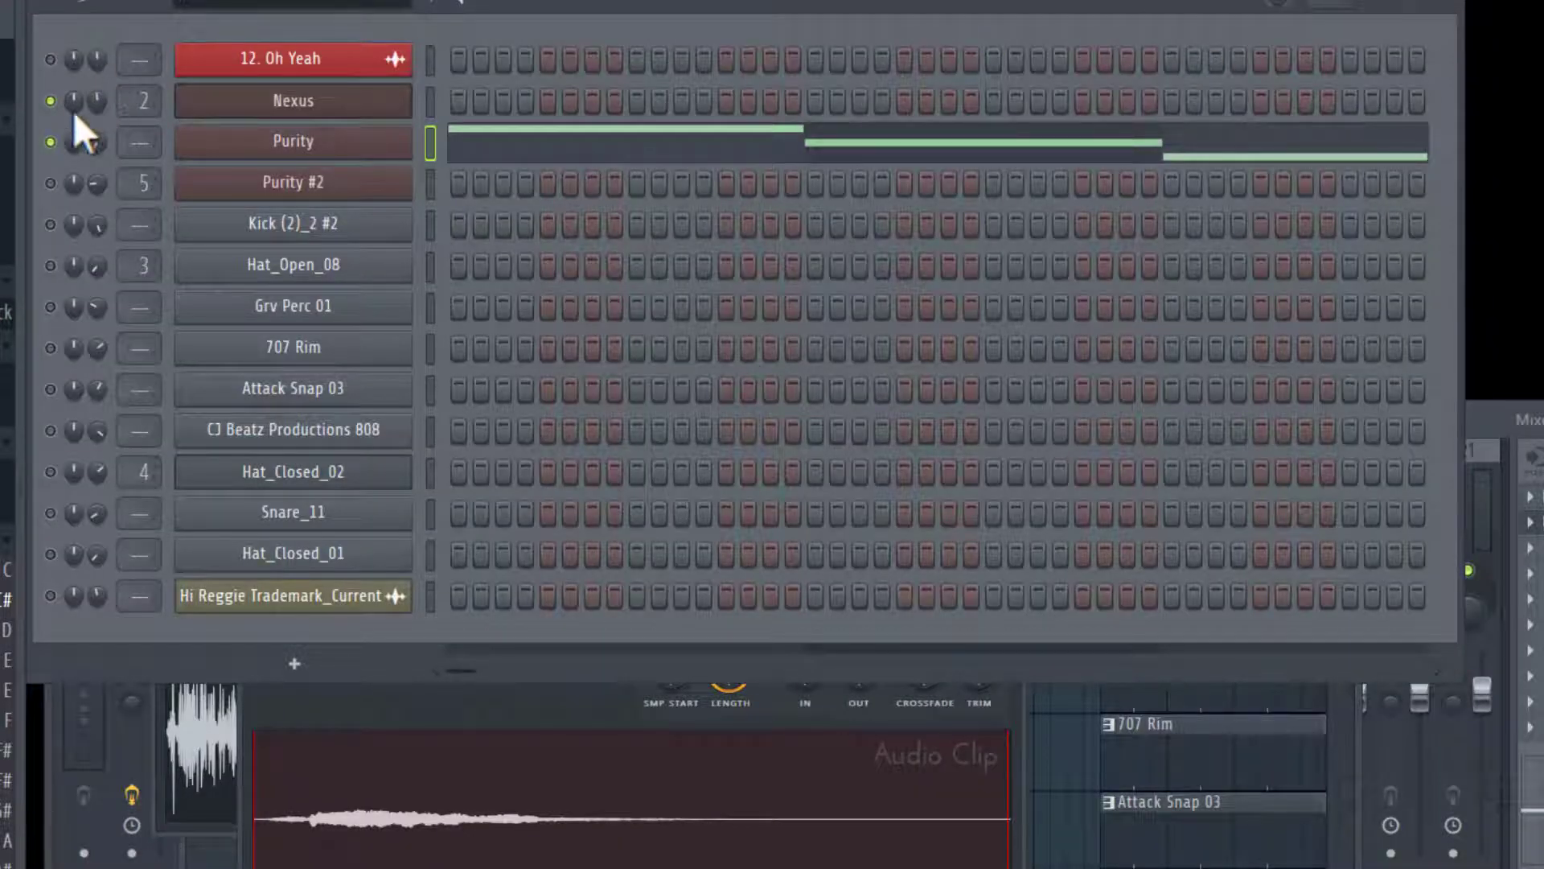
click(2, 2)
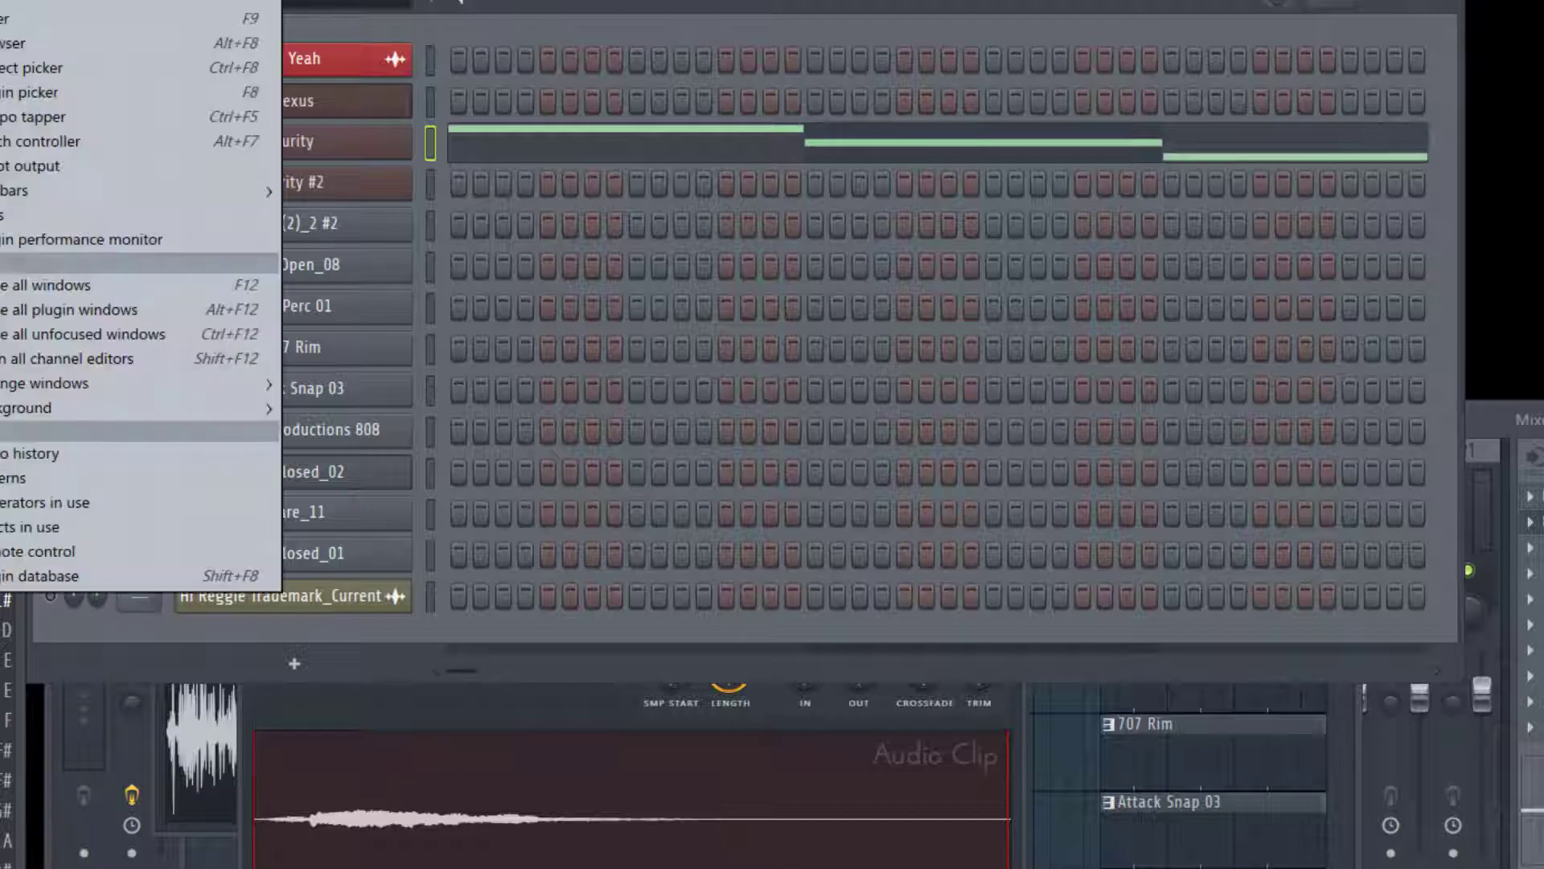
click(121, 2)
key(space)
drag(1073, 24, 1330, 291)
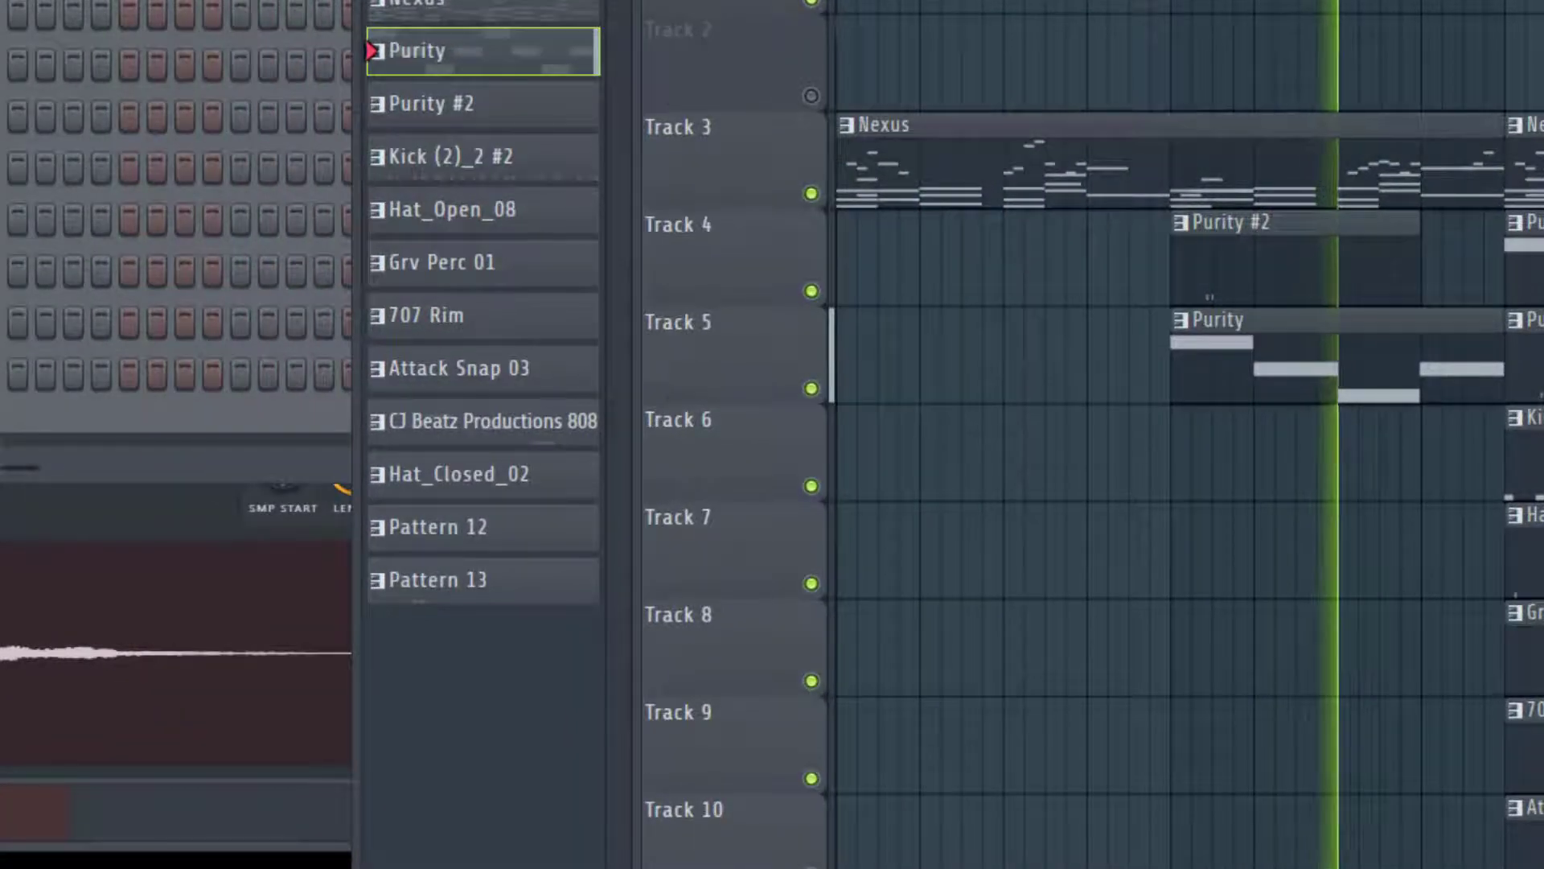
drag(1287, 12, 1256, 36)
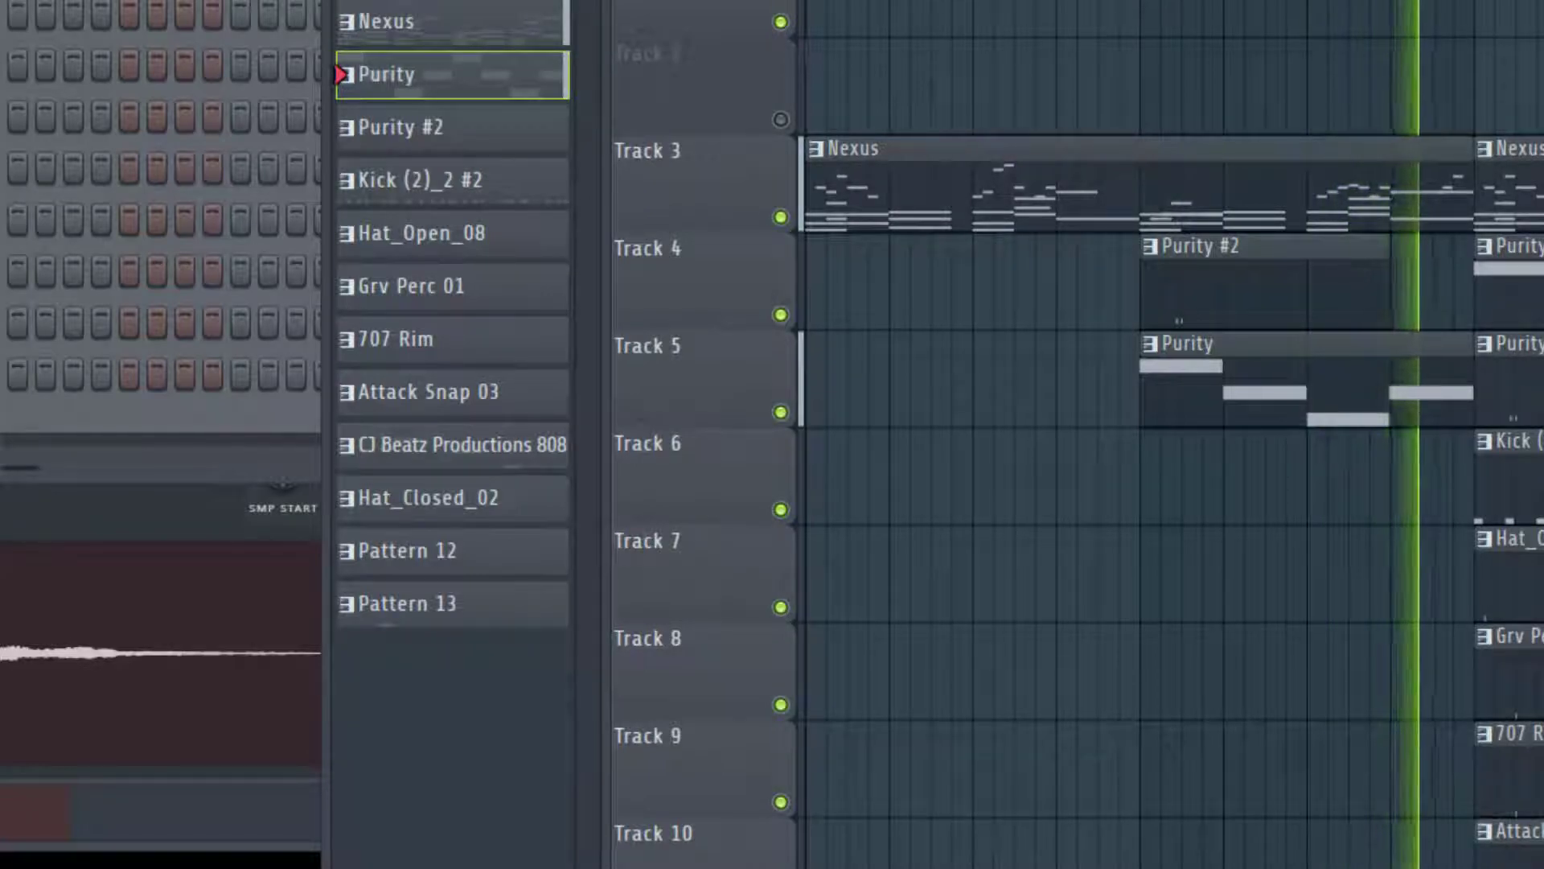
key(space)
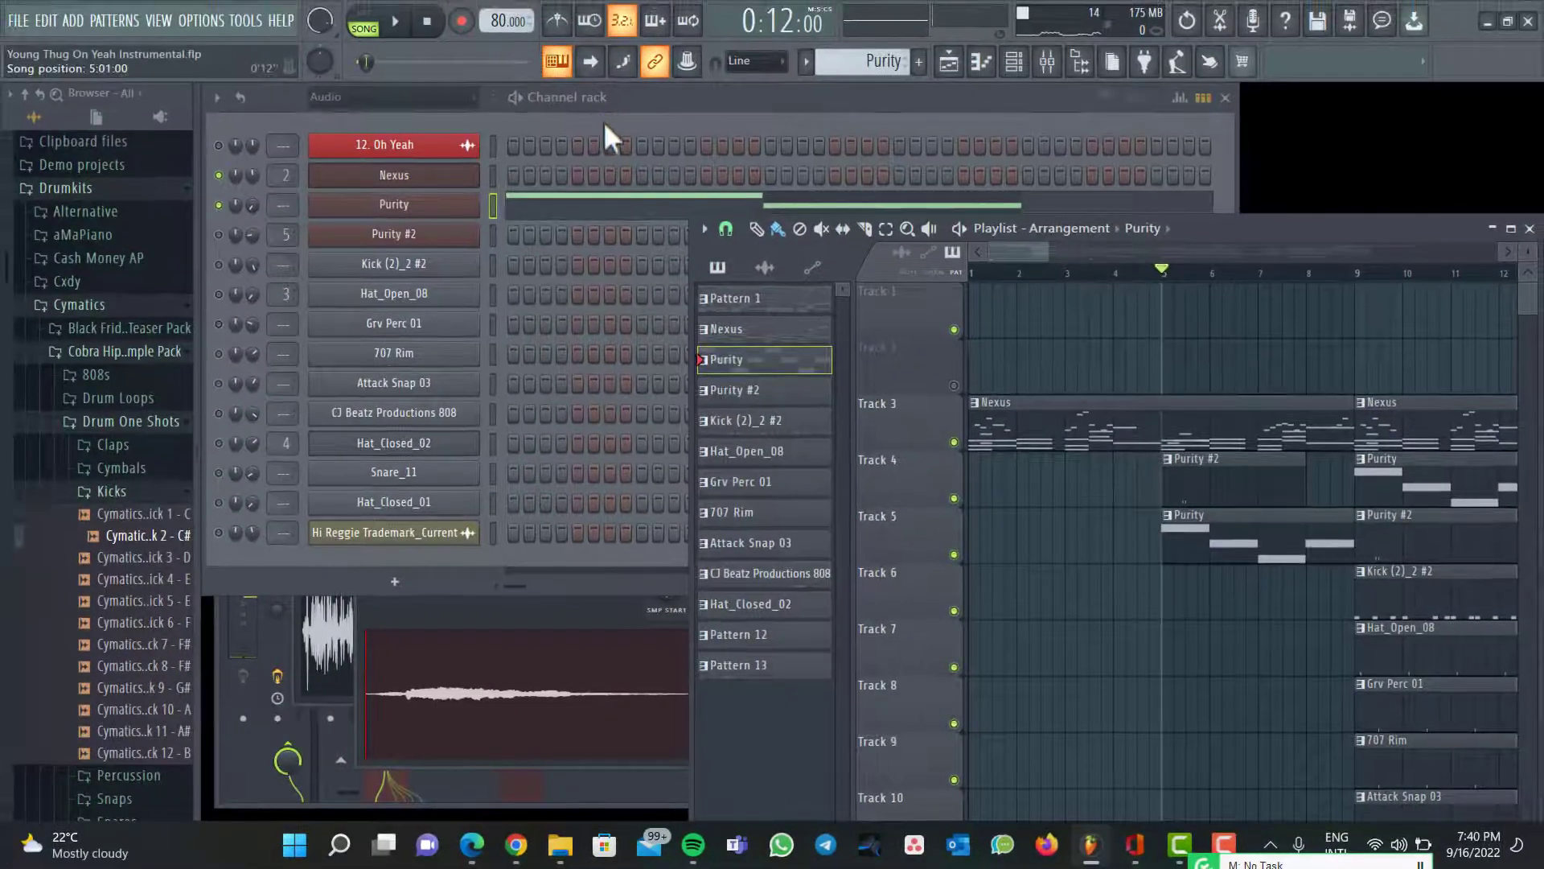
Inspect the presets loaded in the Purity #2 and Purity channels' plugins from the channel rack
click(604, 127)
key(Right)
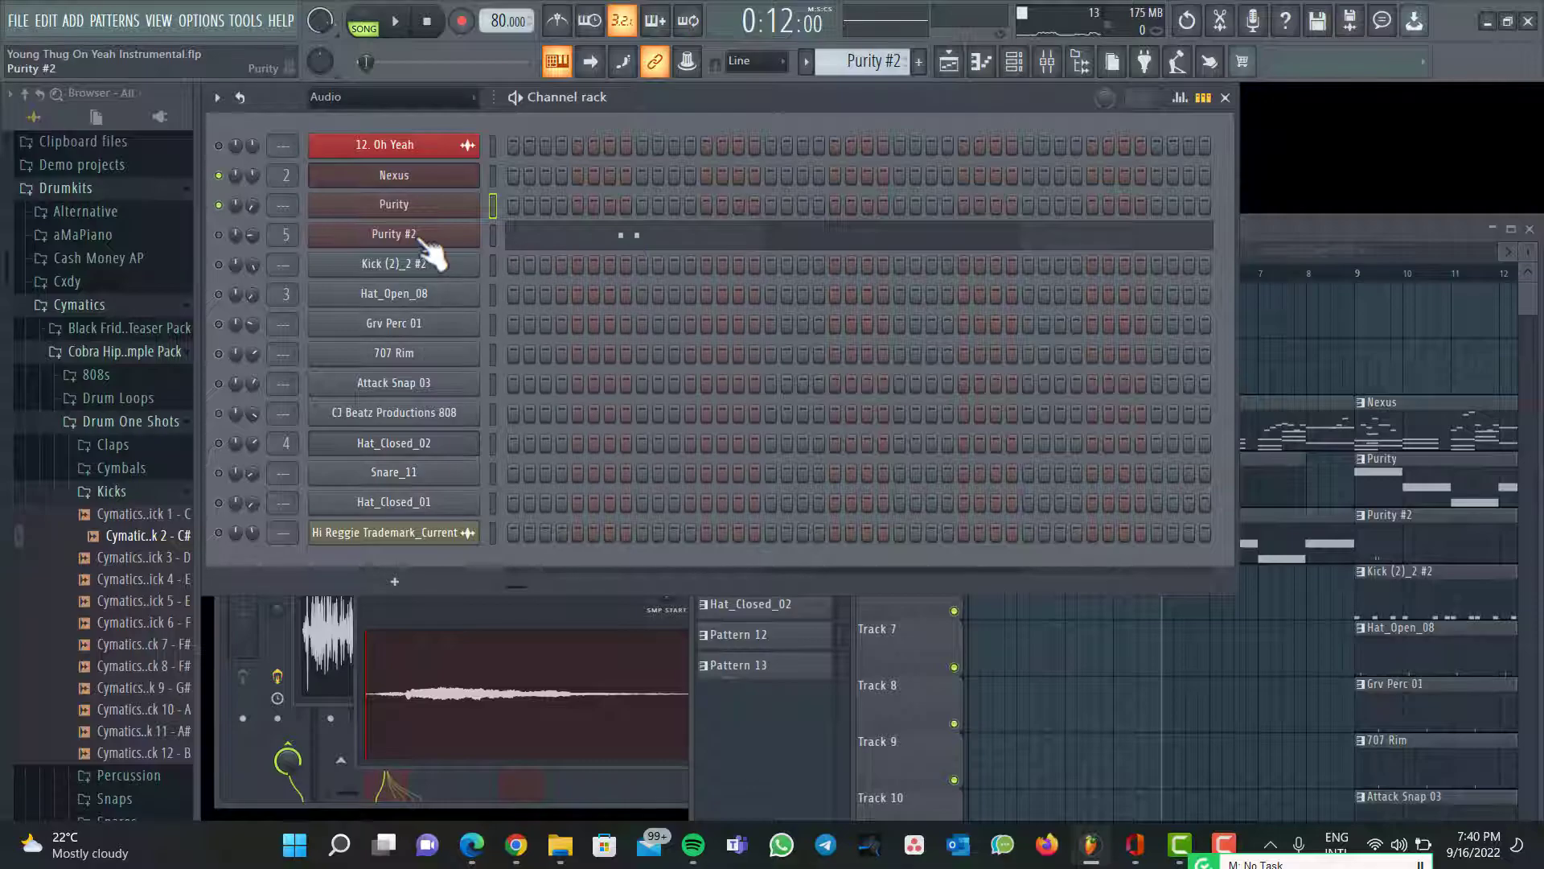
click(422, 243)
click(633, 129)
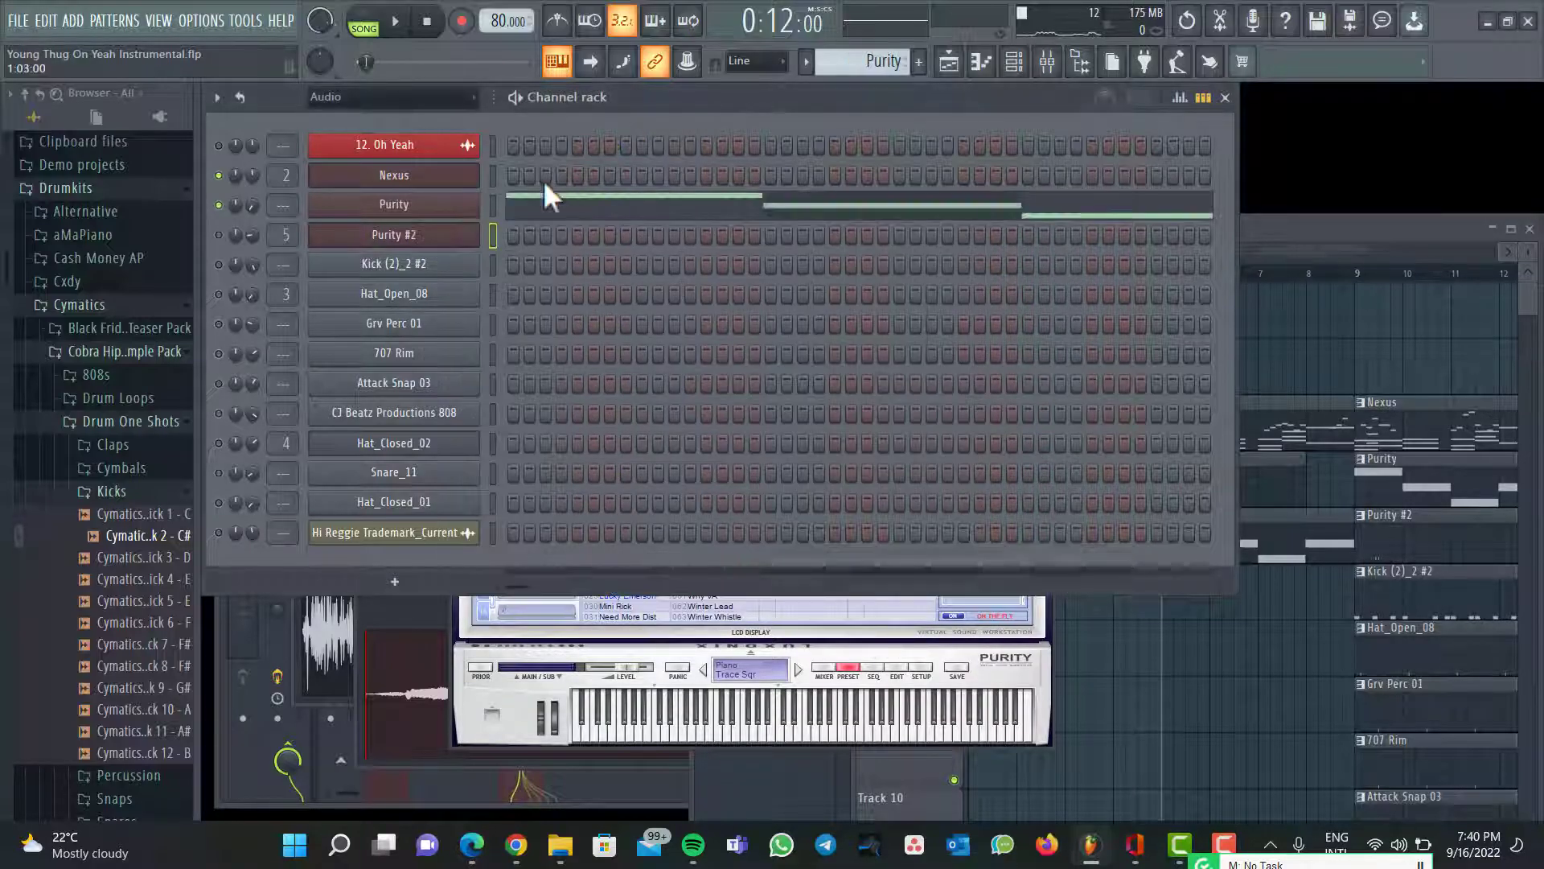
click(434, 203)
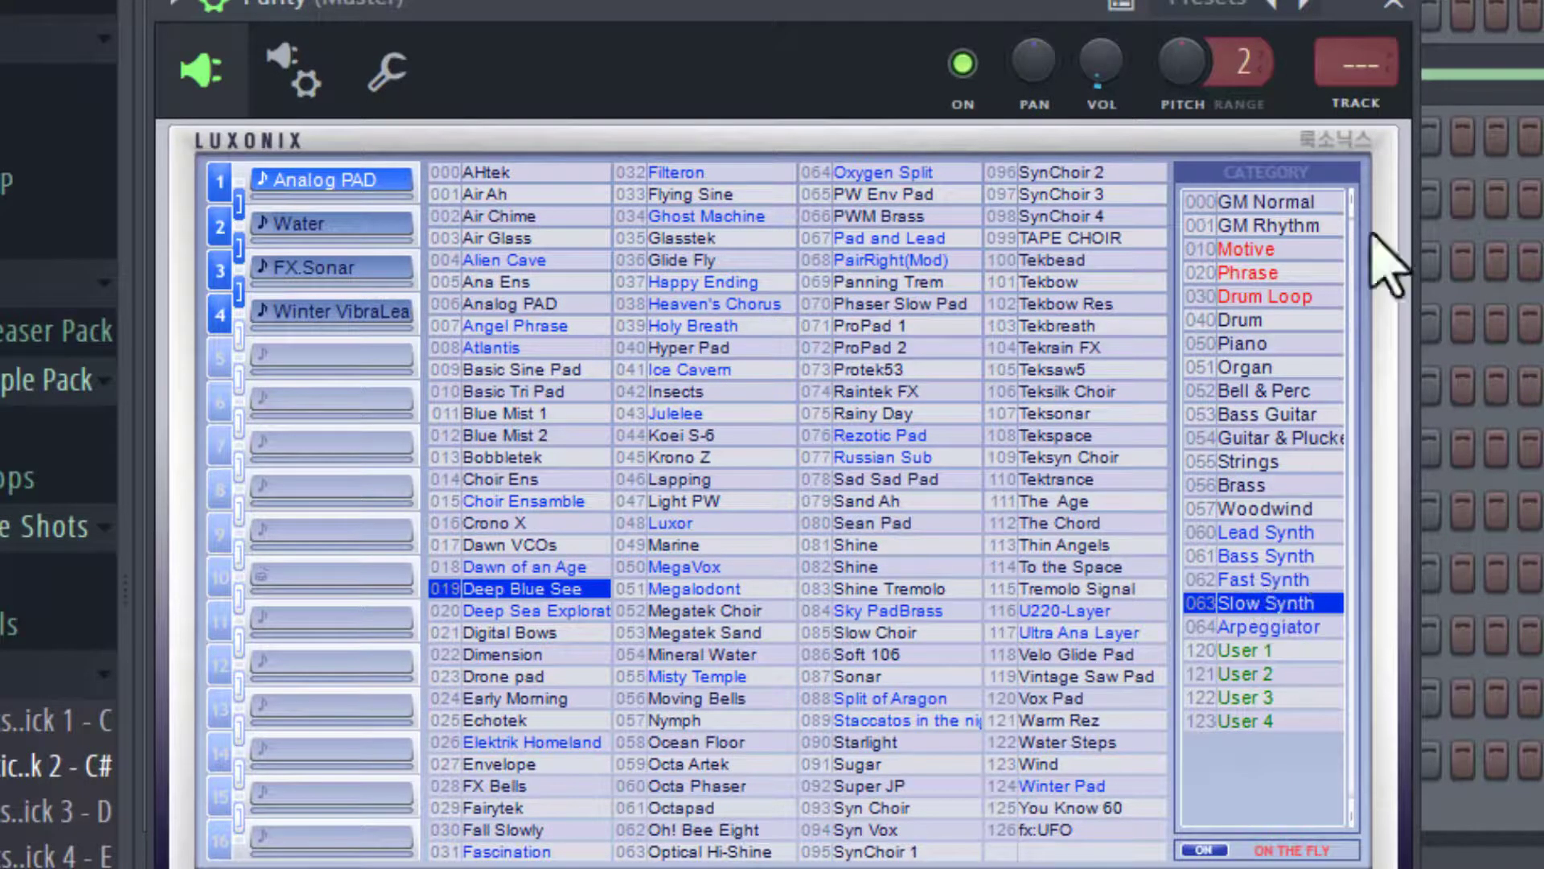
click(1400, 7)
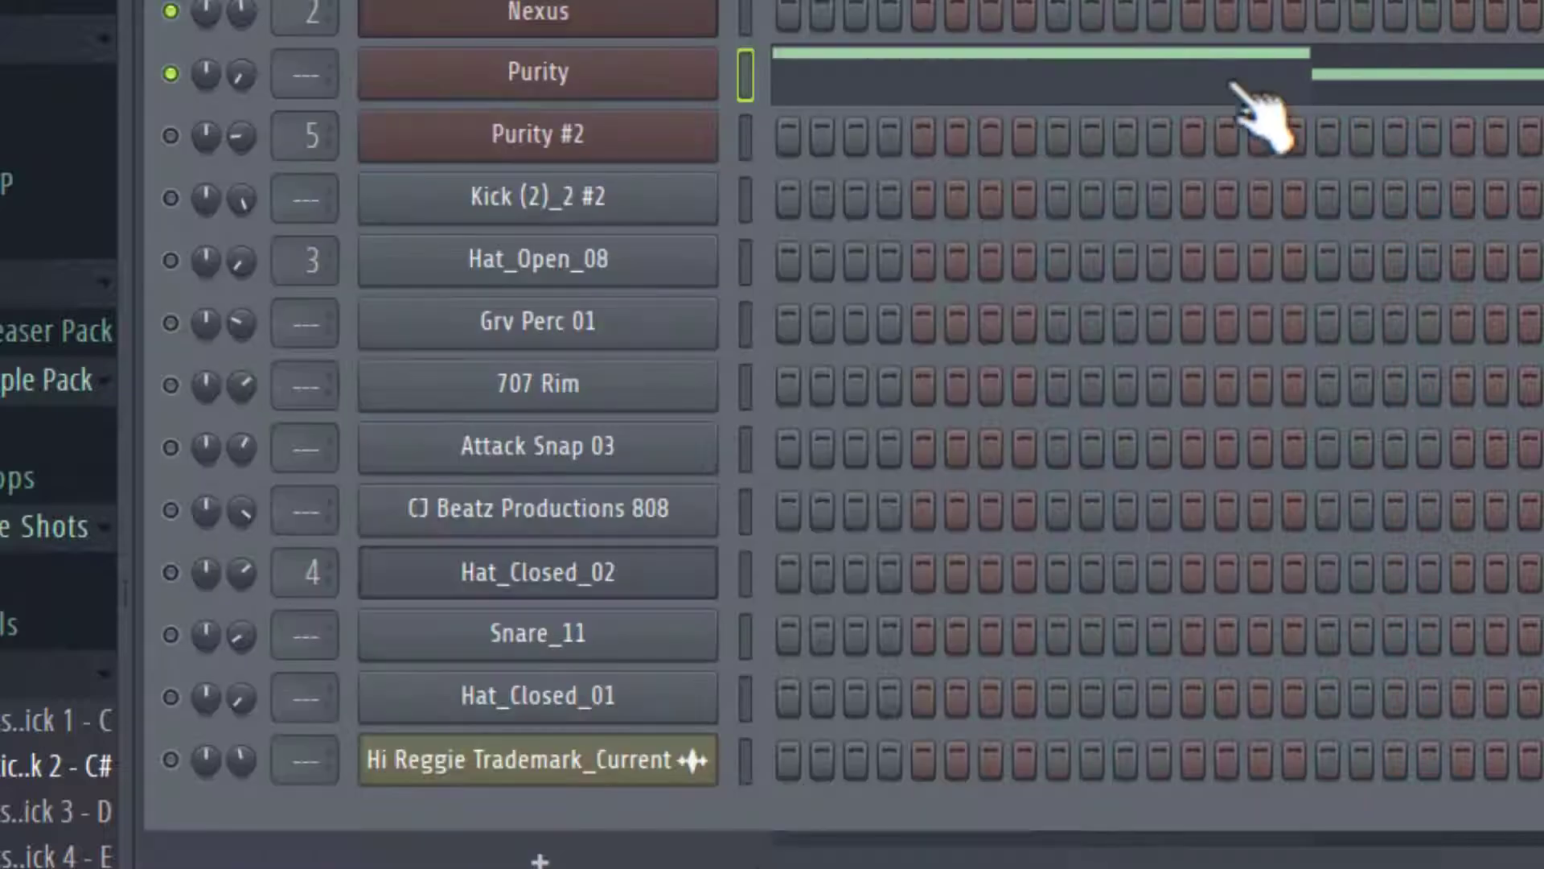
Show the two Purity #2 notes in the piano roll and switch playback to pattern mode
click(605, 148)
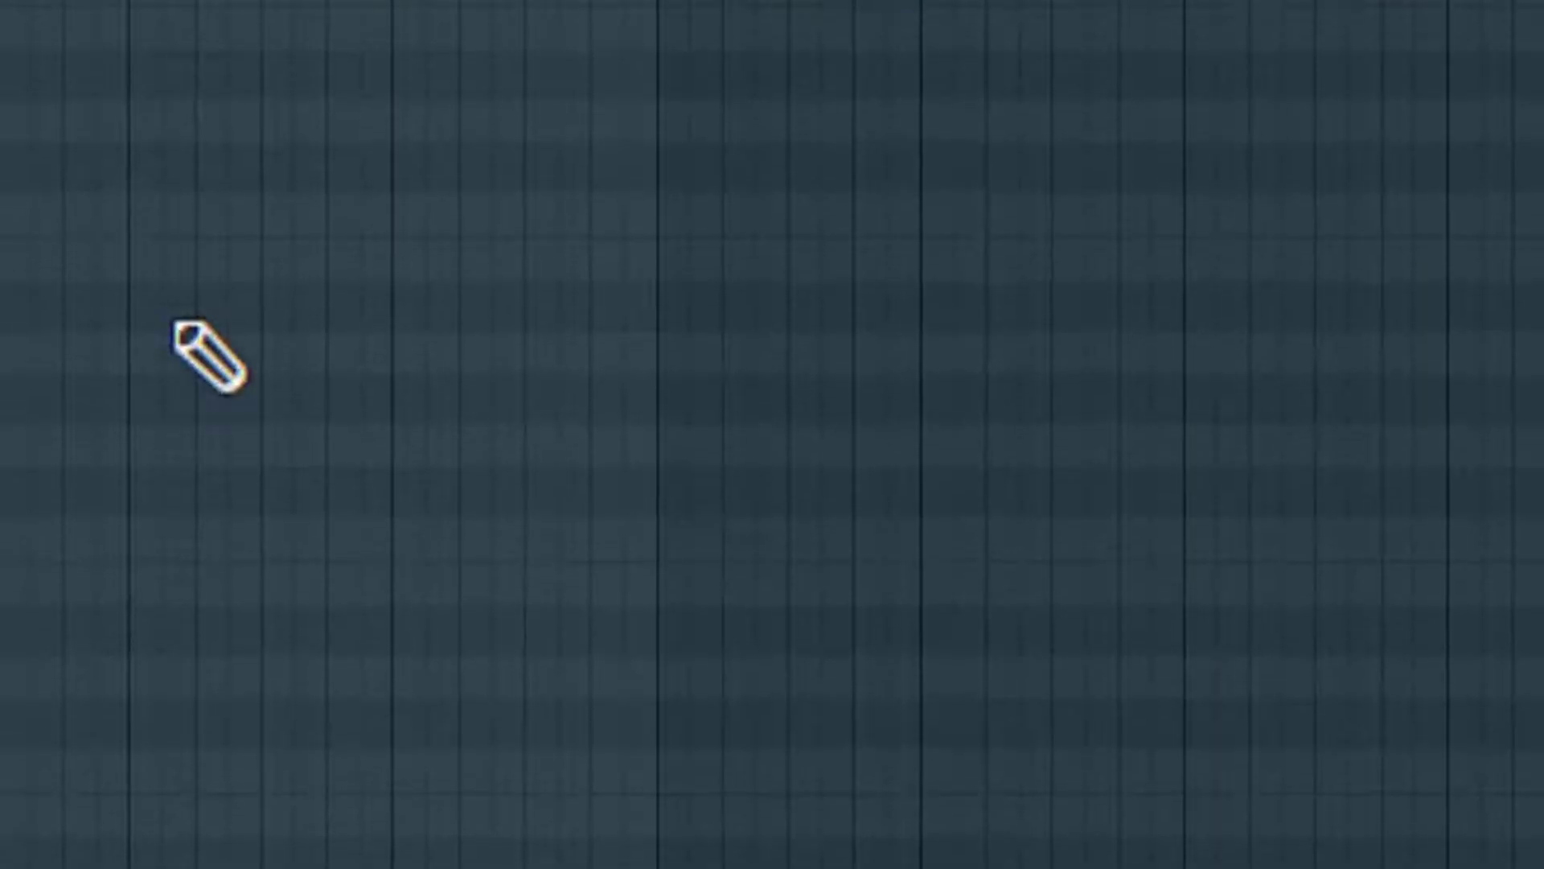
scroll(175, 323, down, 5)
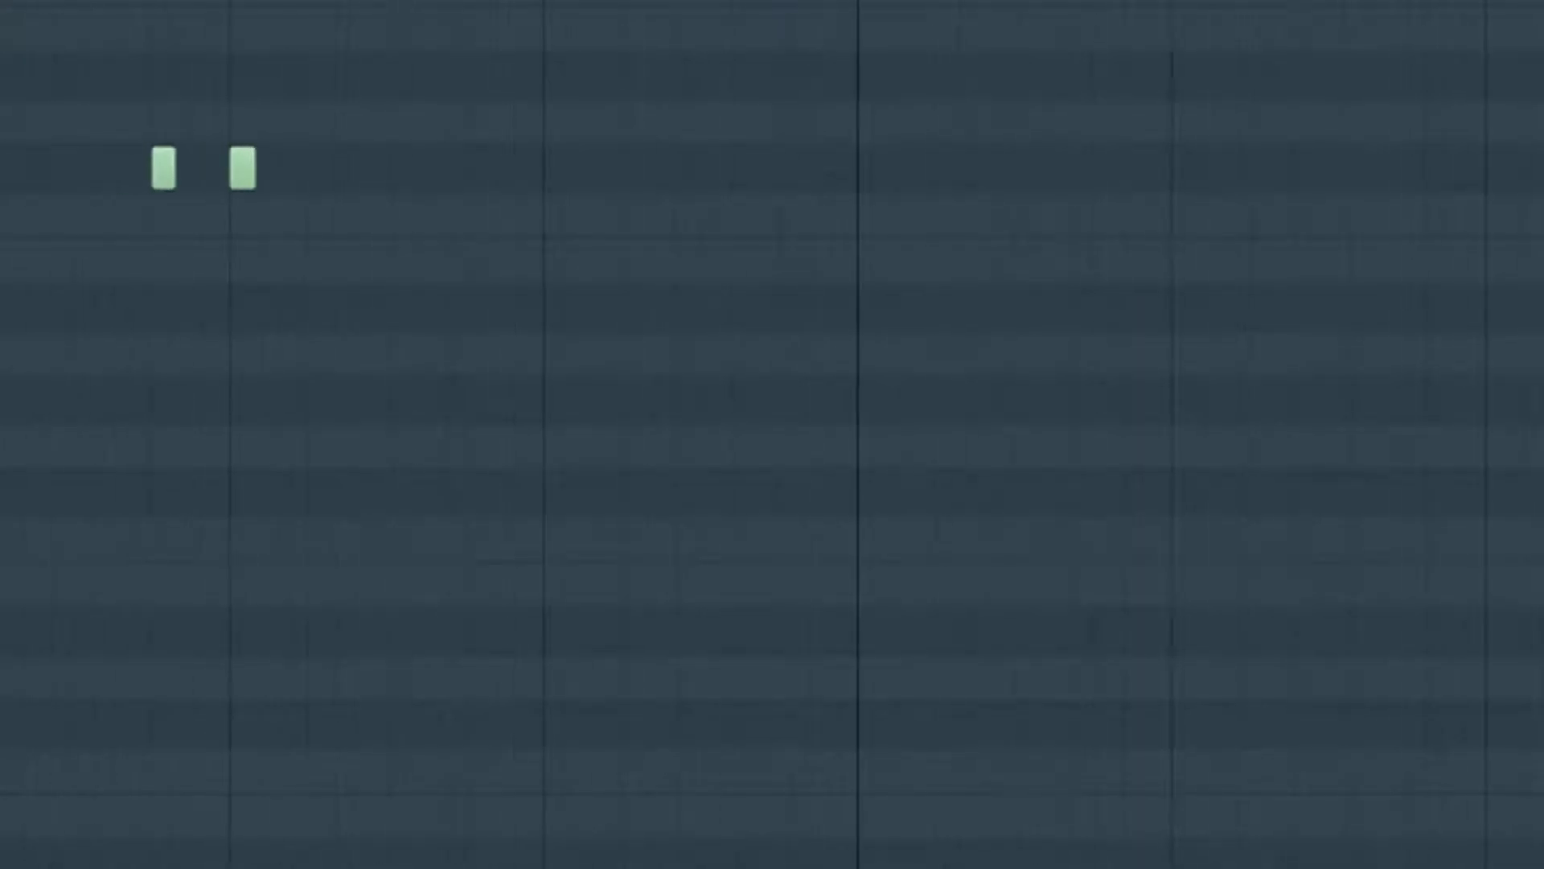
click(378, 12)
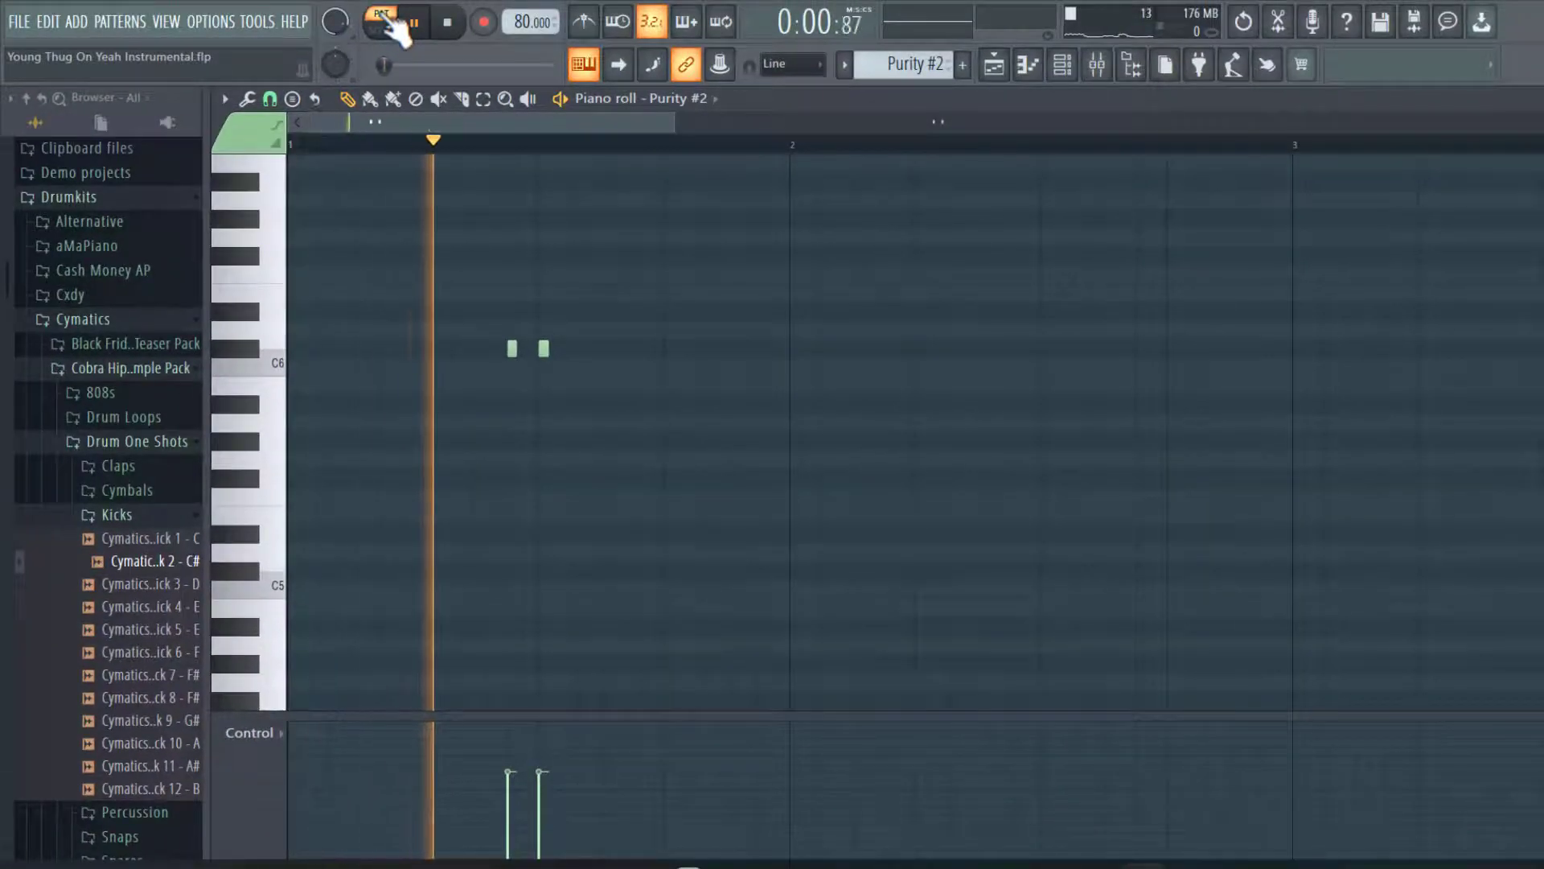
key(space)
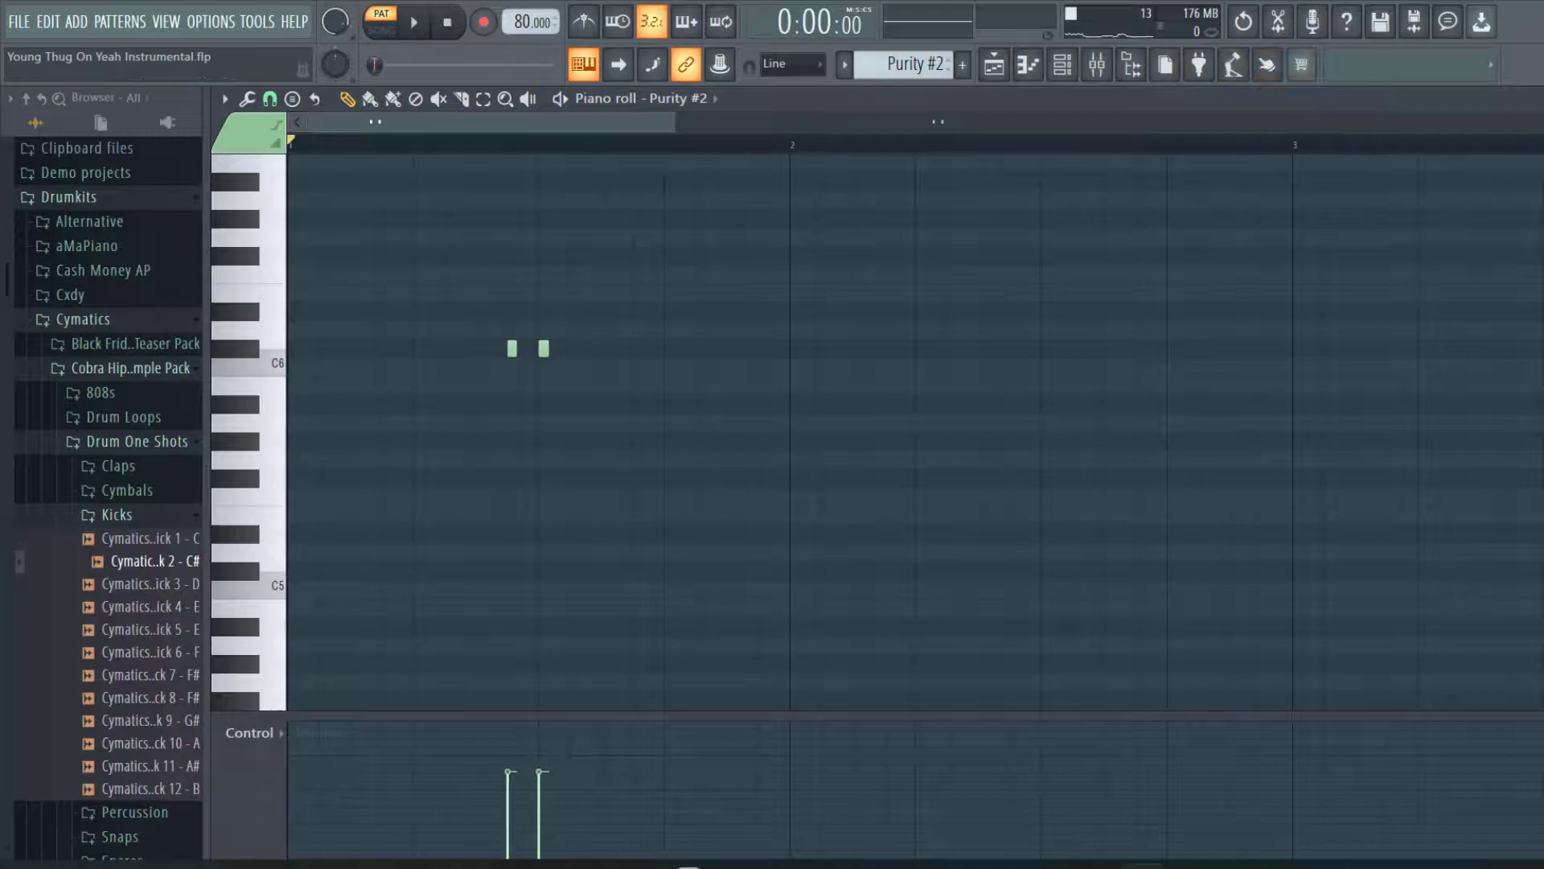
Unmute the Purity #2 channel and play its pattern in the piano roll
key(Escape)
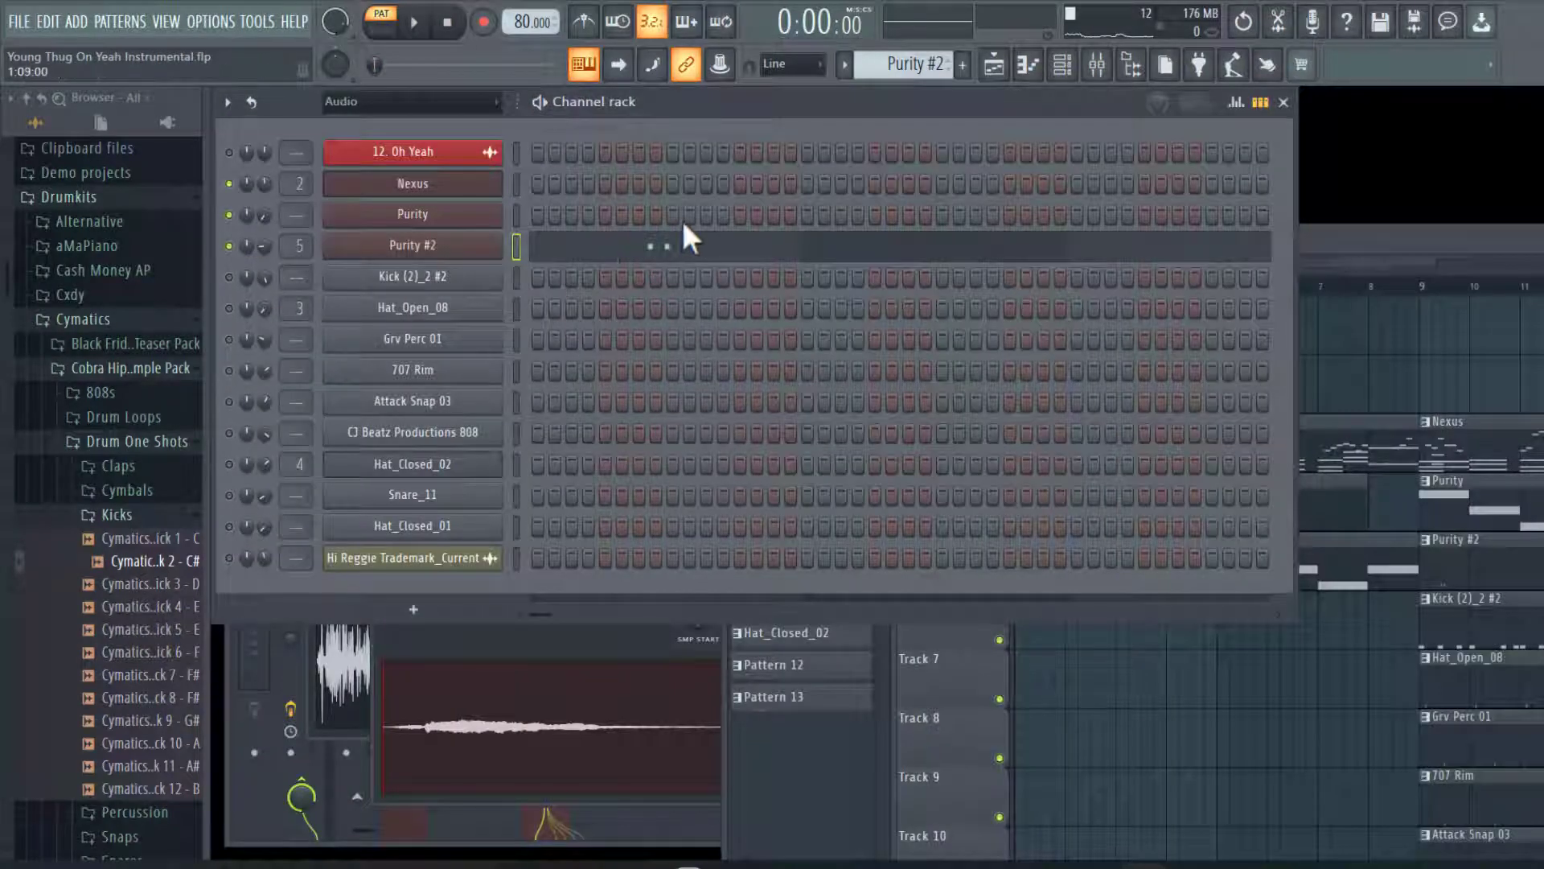
click(683, 241)
key(space)
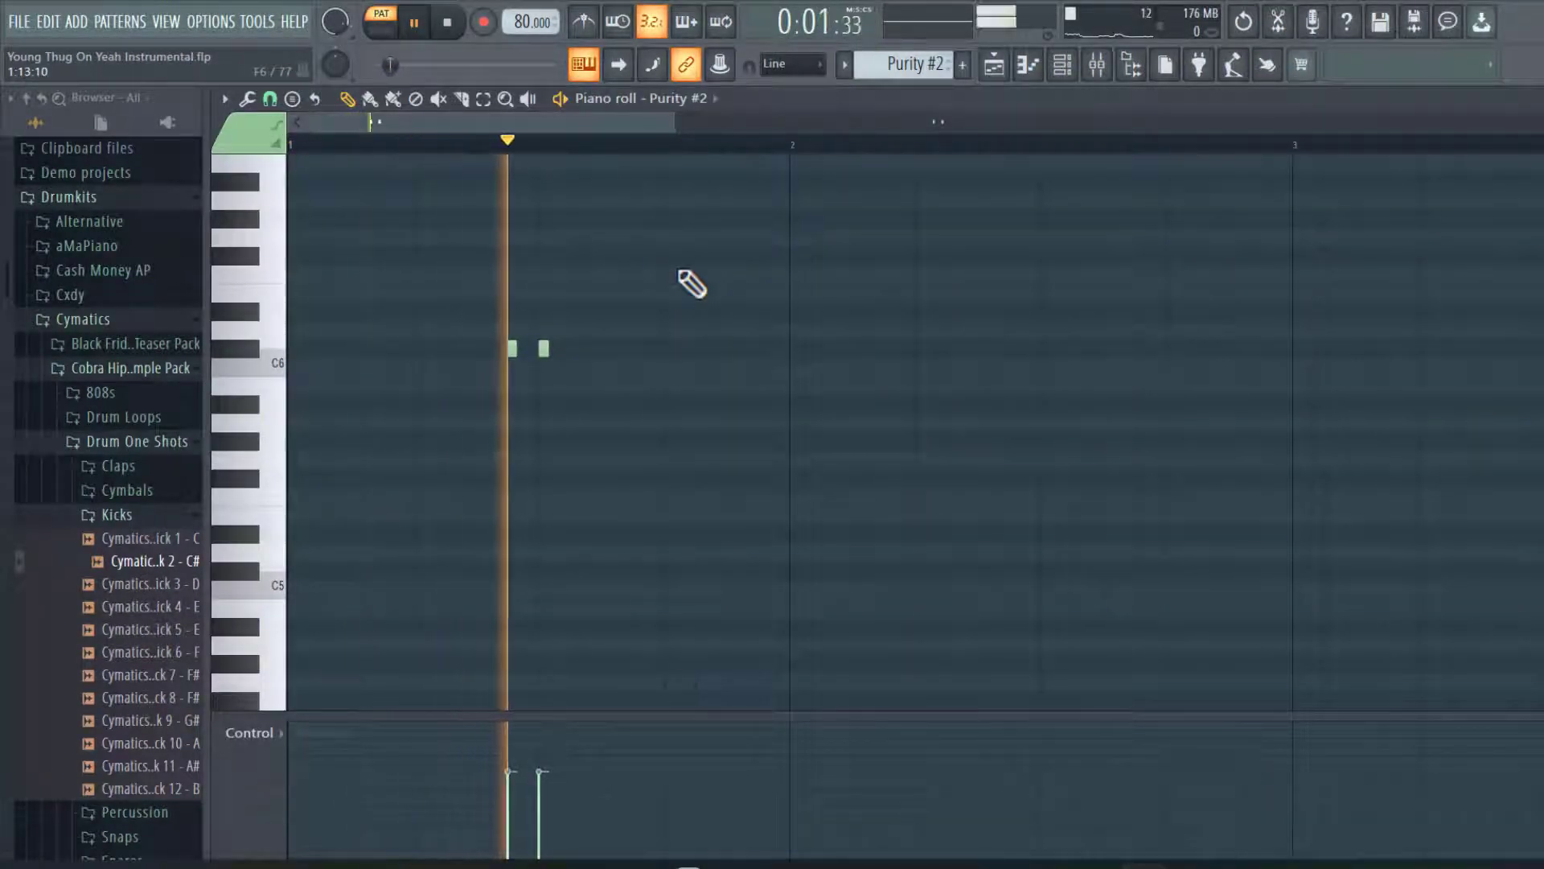
key(space)
Open the playlist and play the section from bar 5 to bar 9 with Nexus, Purity and Purity #2
click(177, 23)
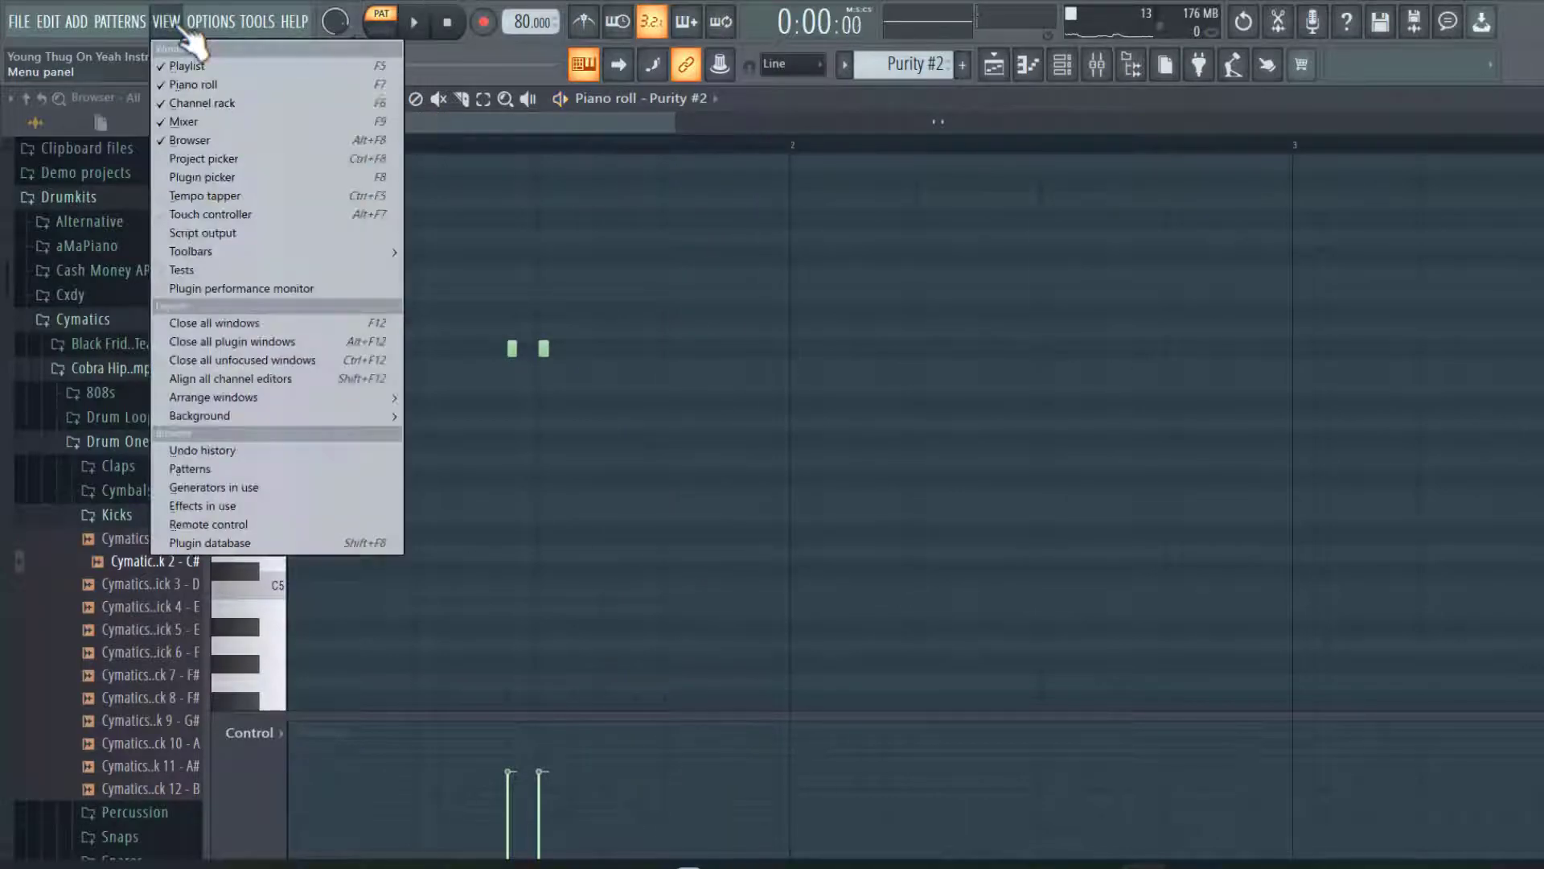
click(189, 66)
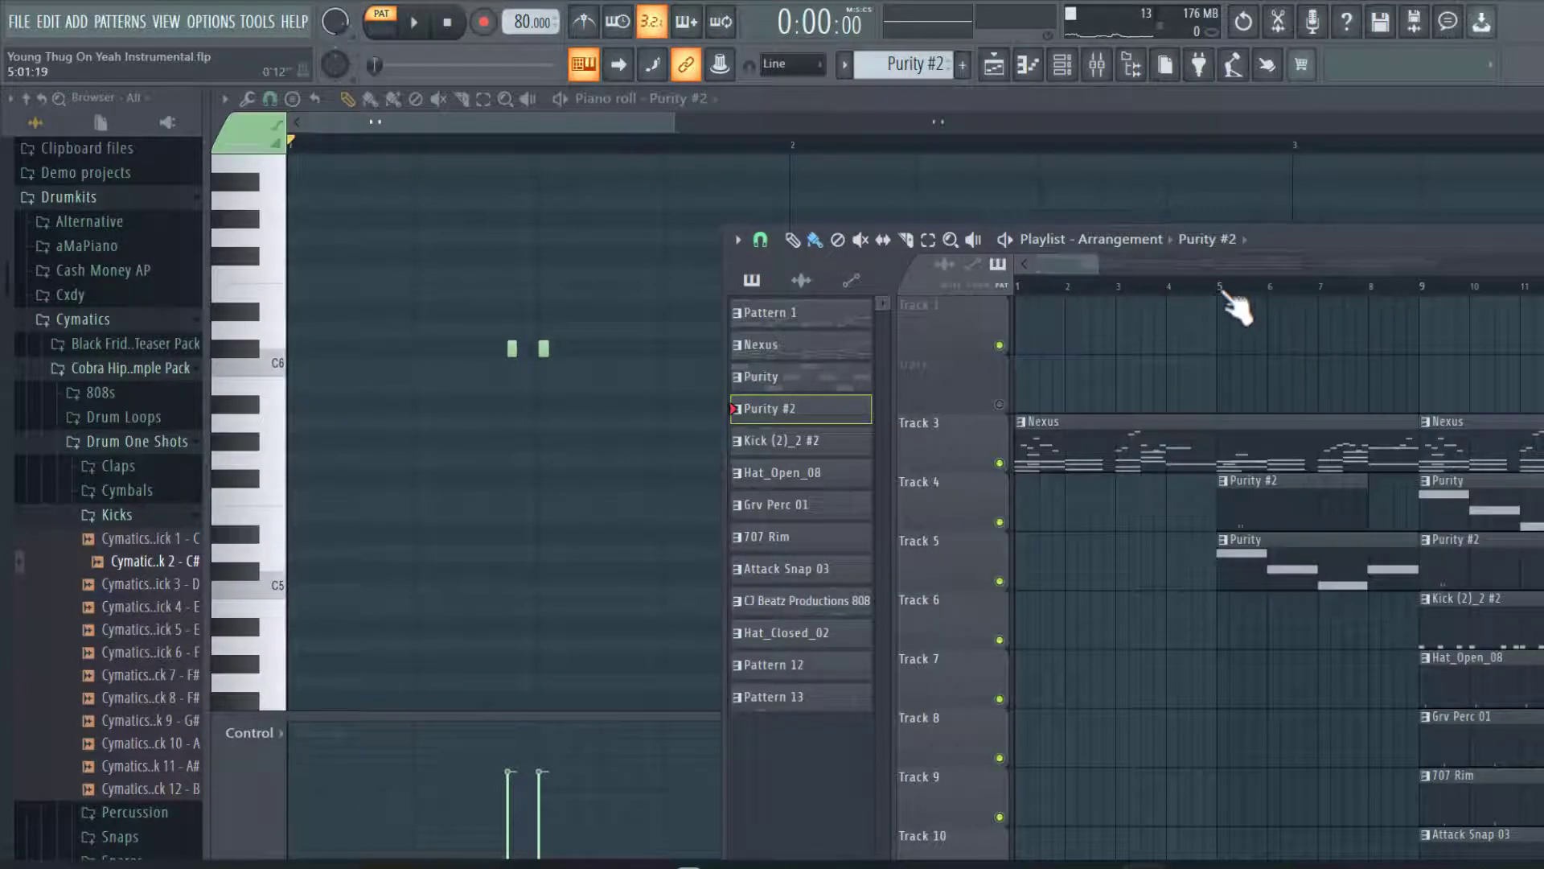
key(space)
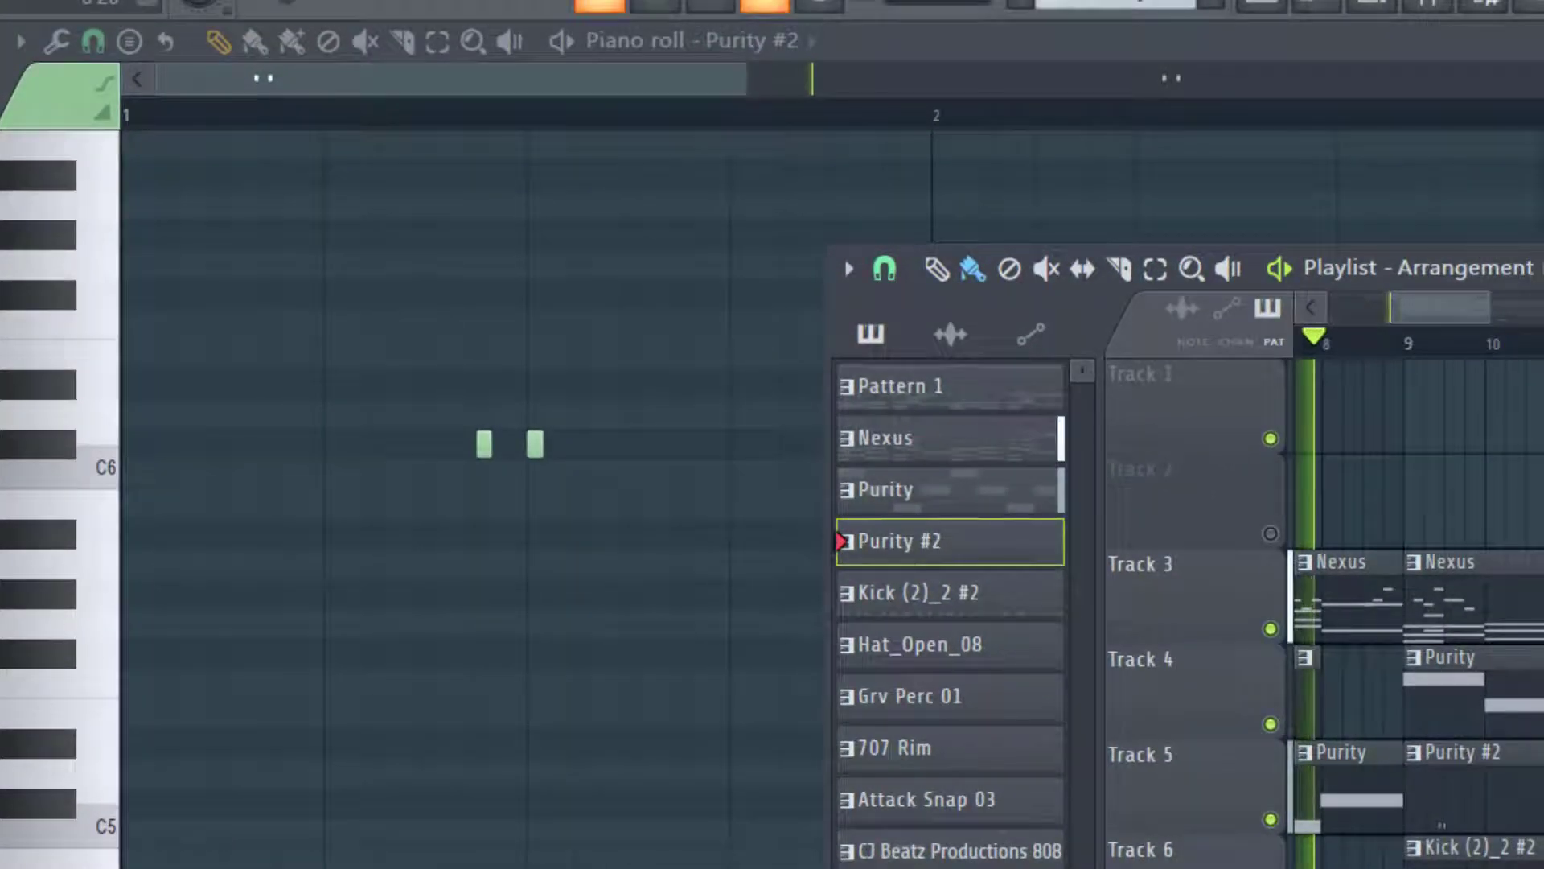
drag(1528, 268, 1274, 130)
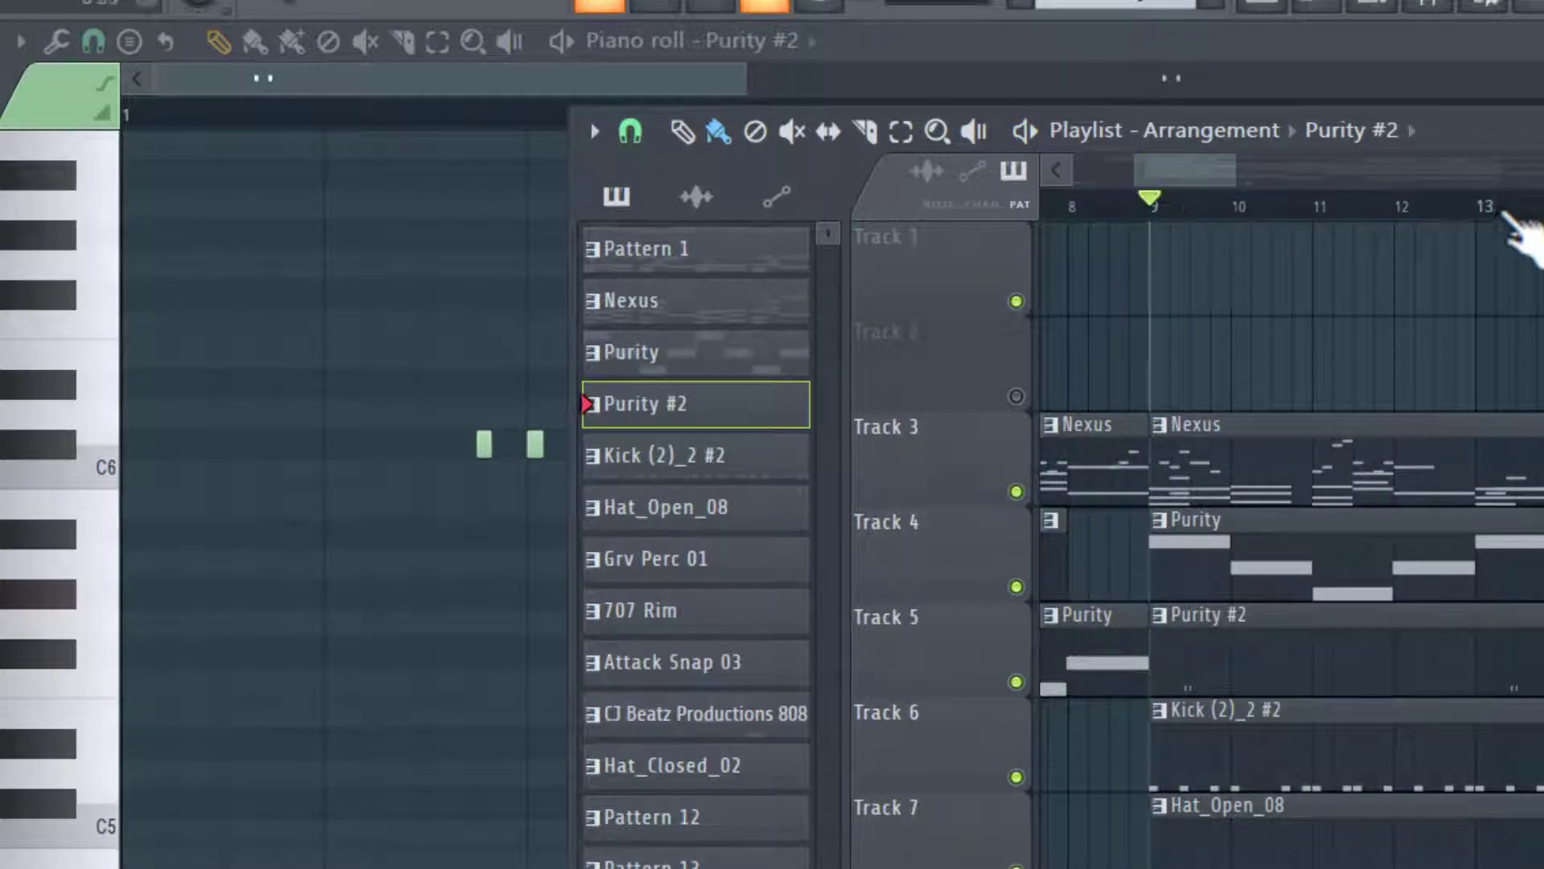
Review the Kick (2)_2 #2 and Hat_Open_08 patterns in the channel rack
key(F6)
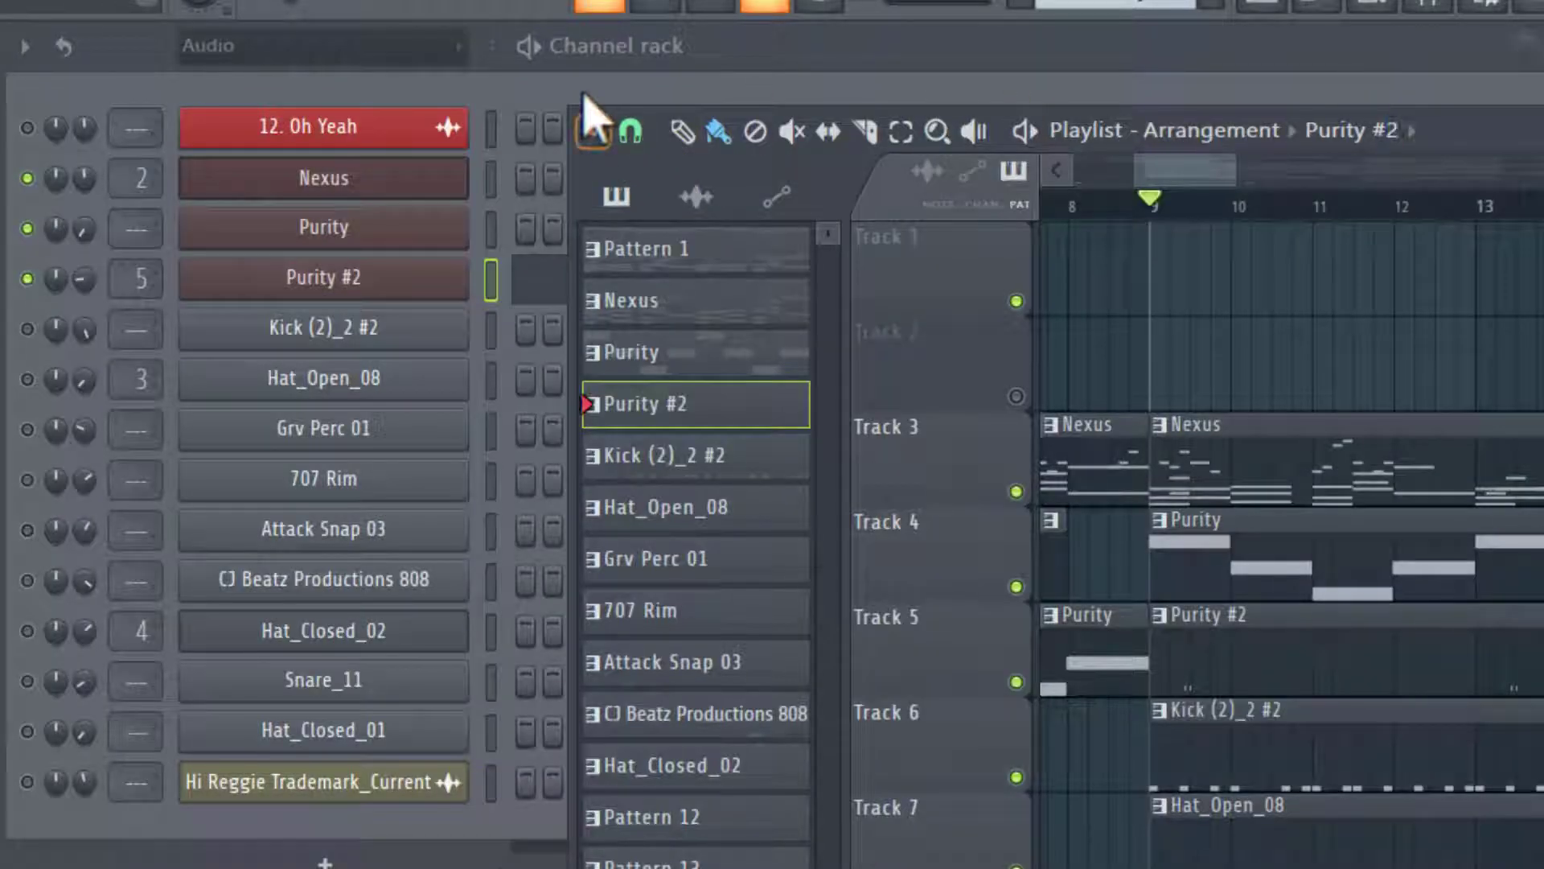
click(551, 92)
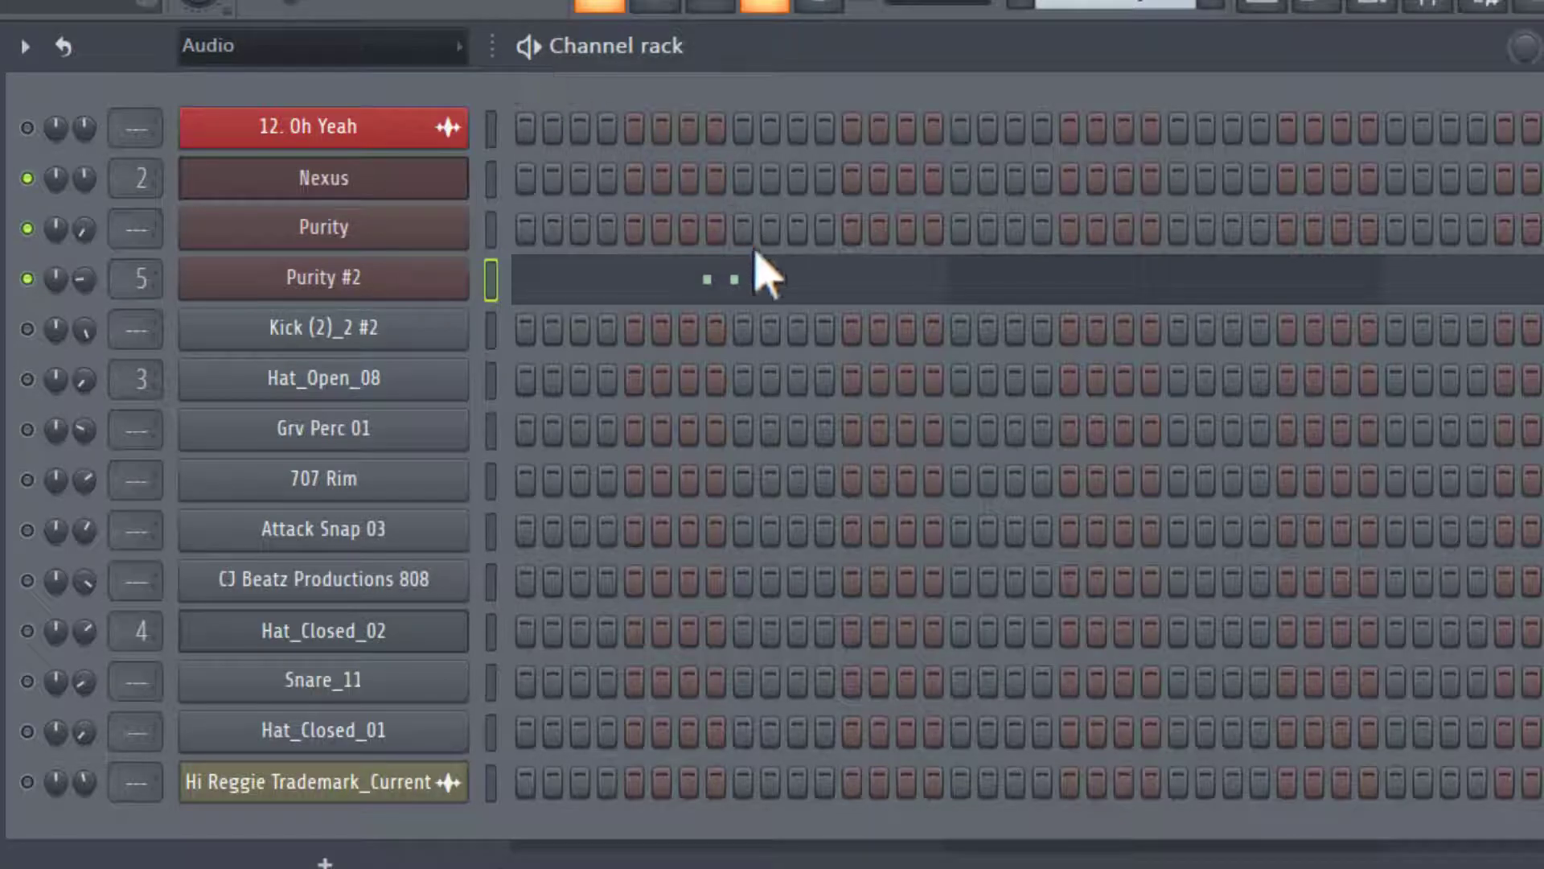
key(KP_Add)
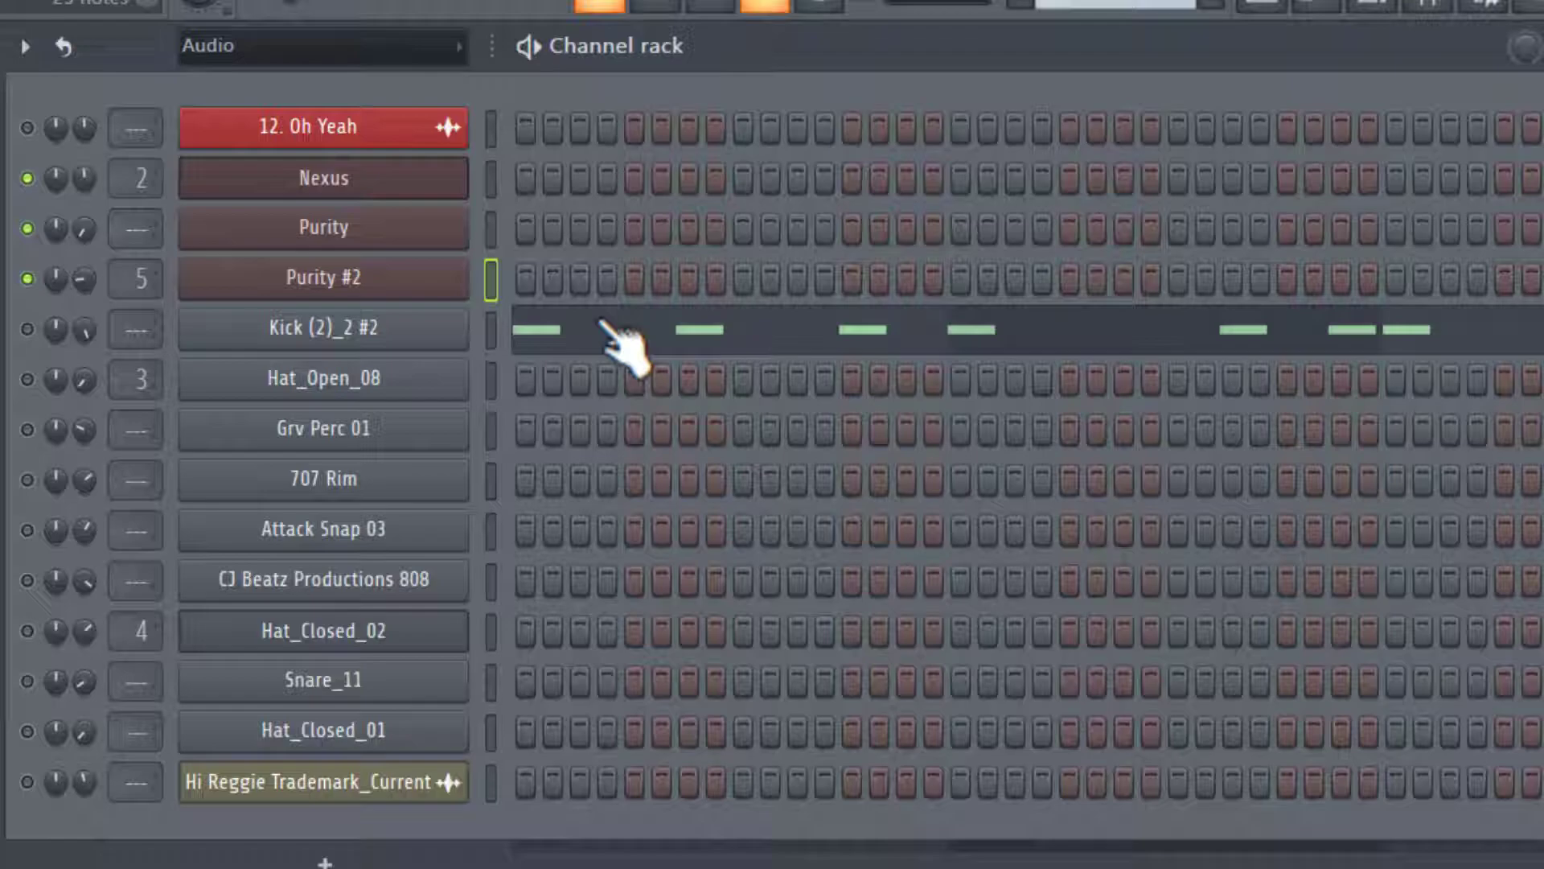
key(KP_Add)
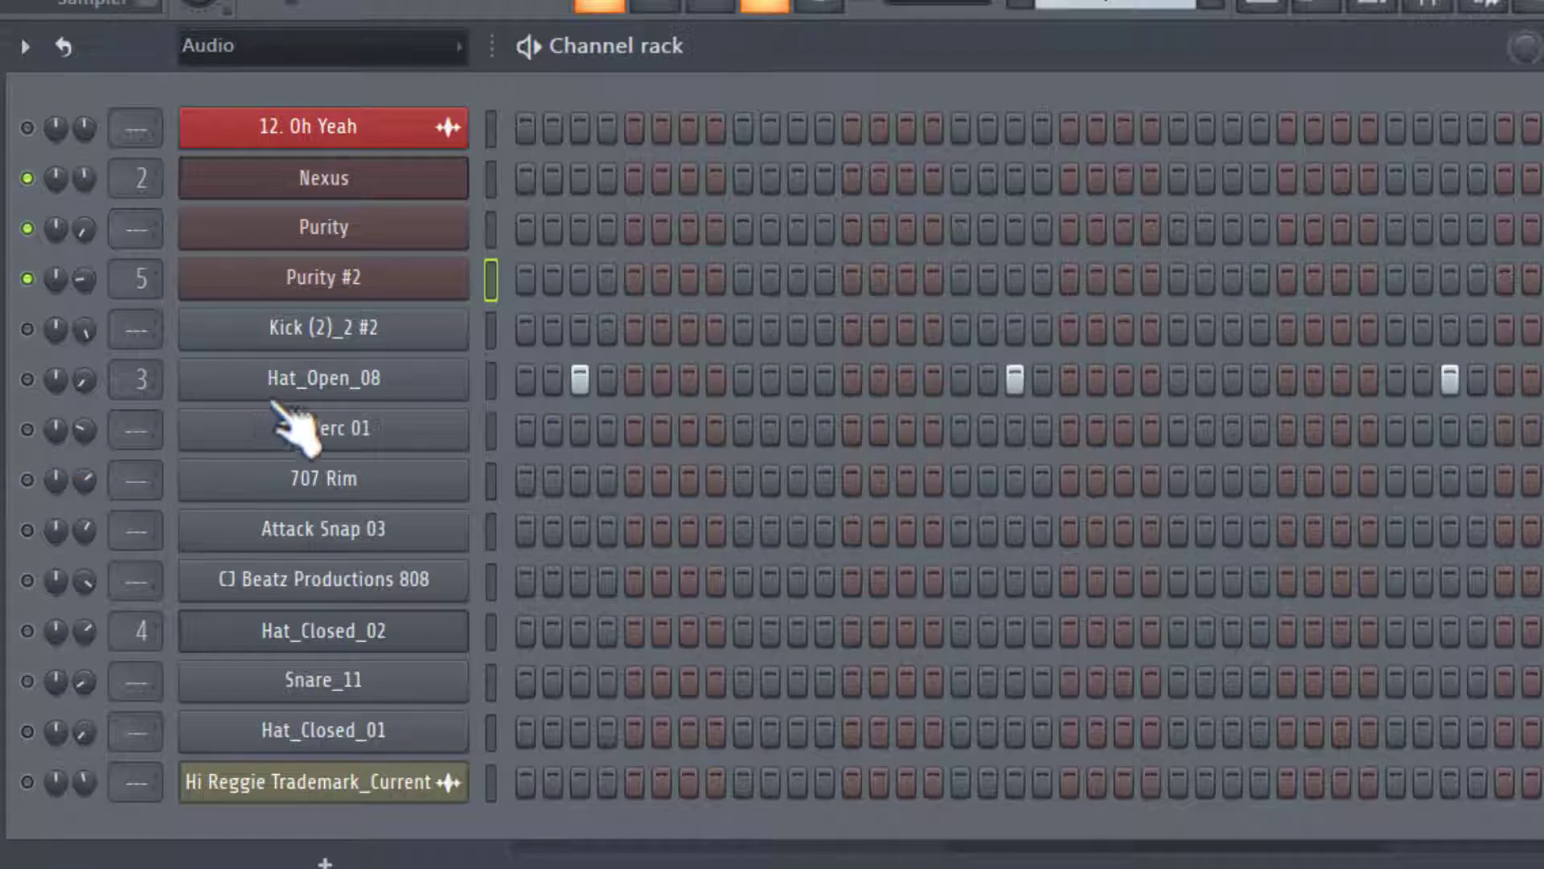
Unmute the CJ Beatz Productions 808 channel and play its pattern in the piano roll
key(KP_Add)
key(KP_Add)
key(KP_Add)
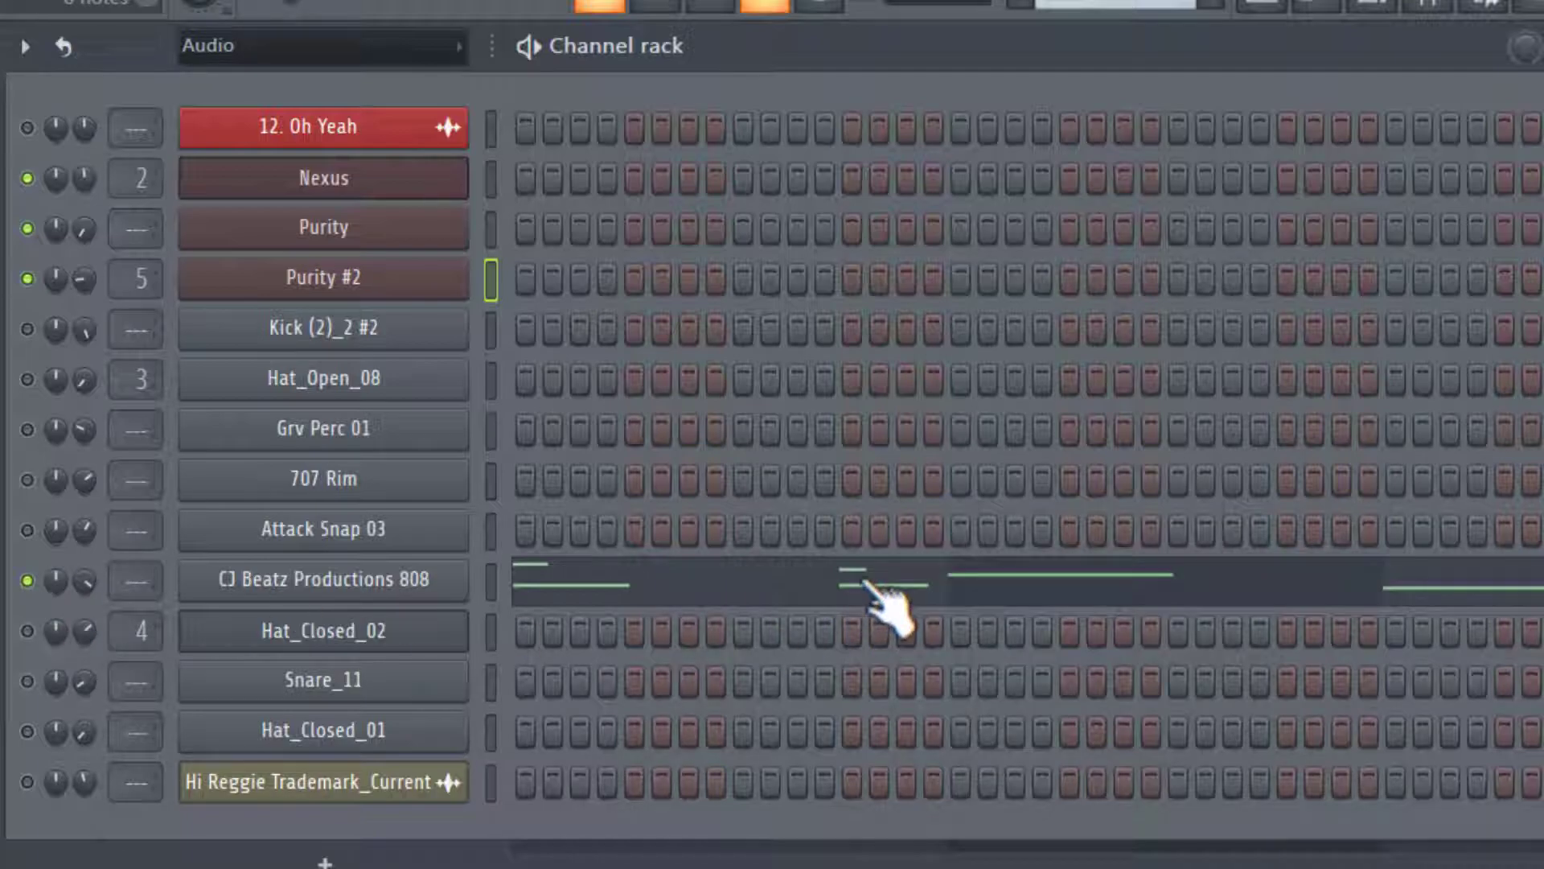
click(869, 582)
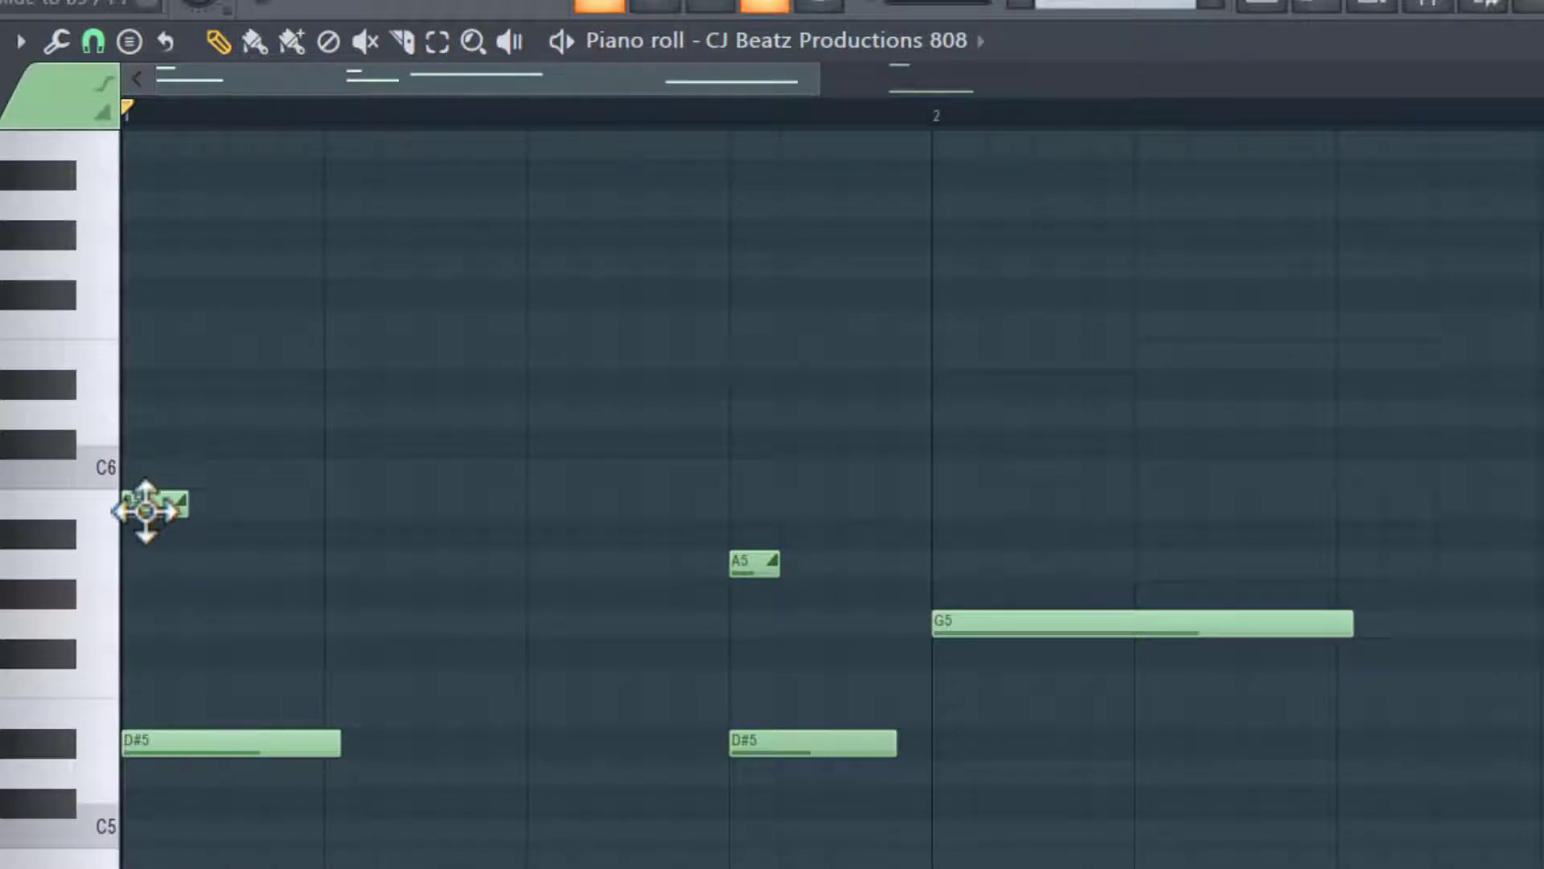
drag(818, 79, 1416, 74)
scroll(1147, 407, down, 6)
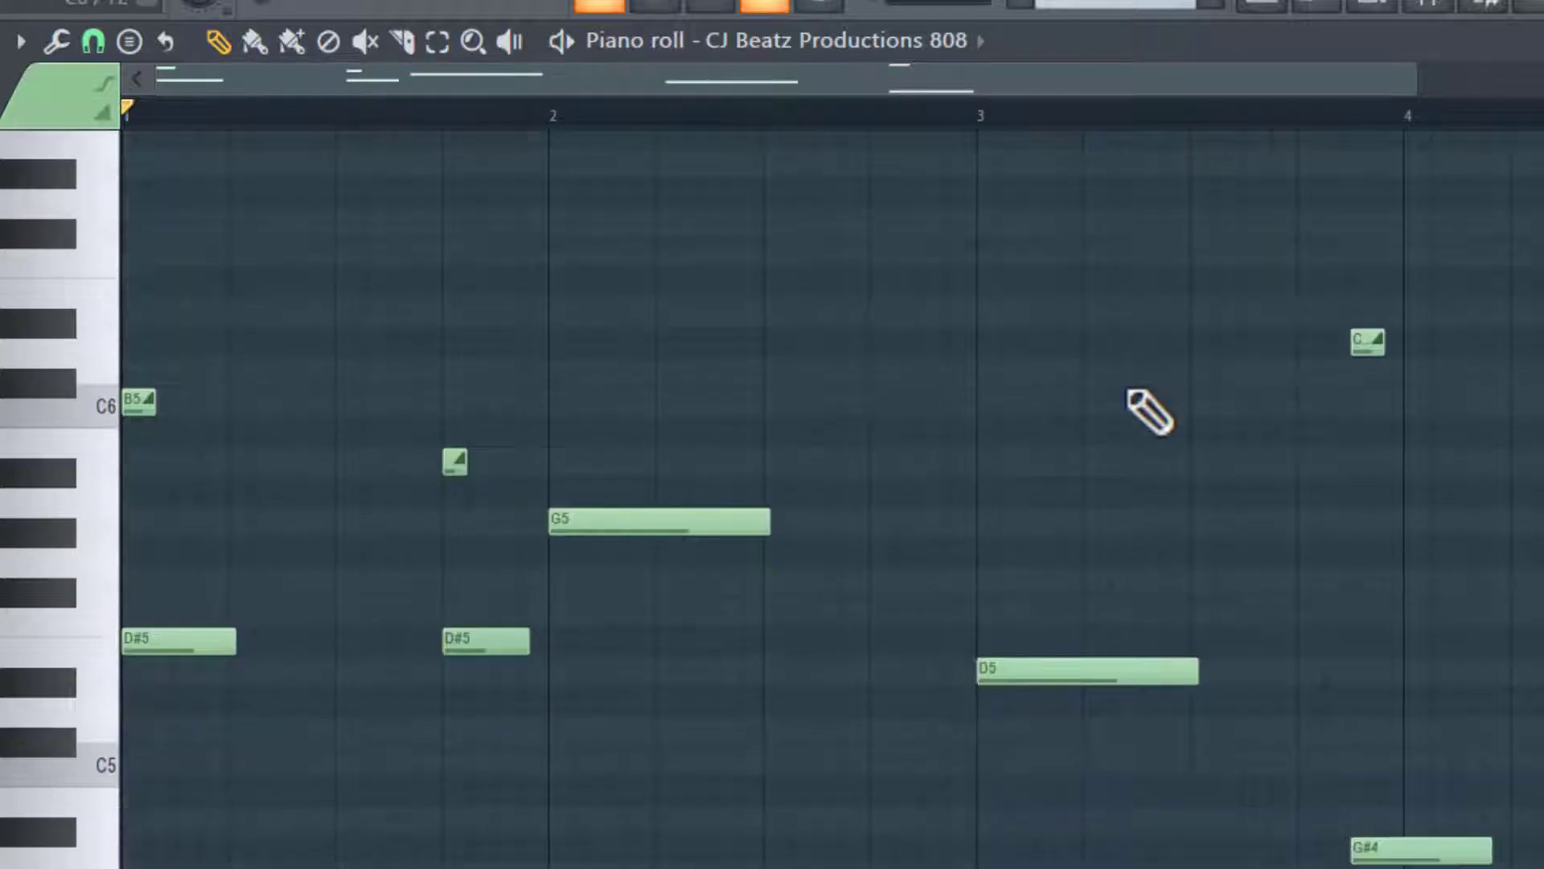
scroll(1137, 378, up, 4)
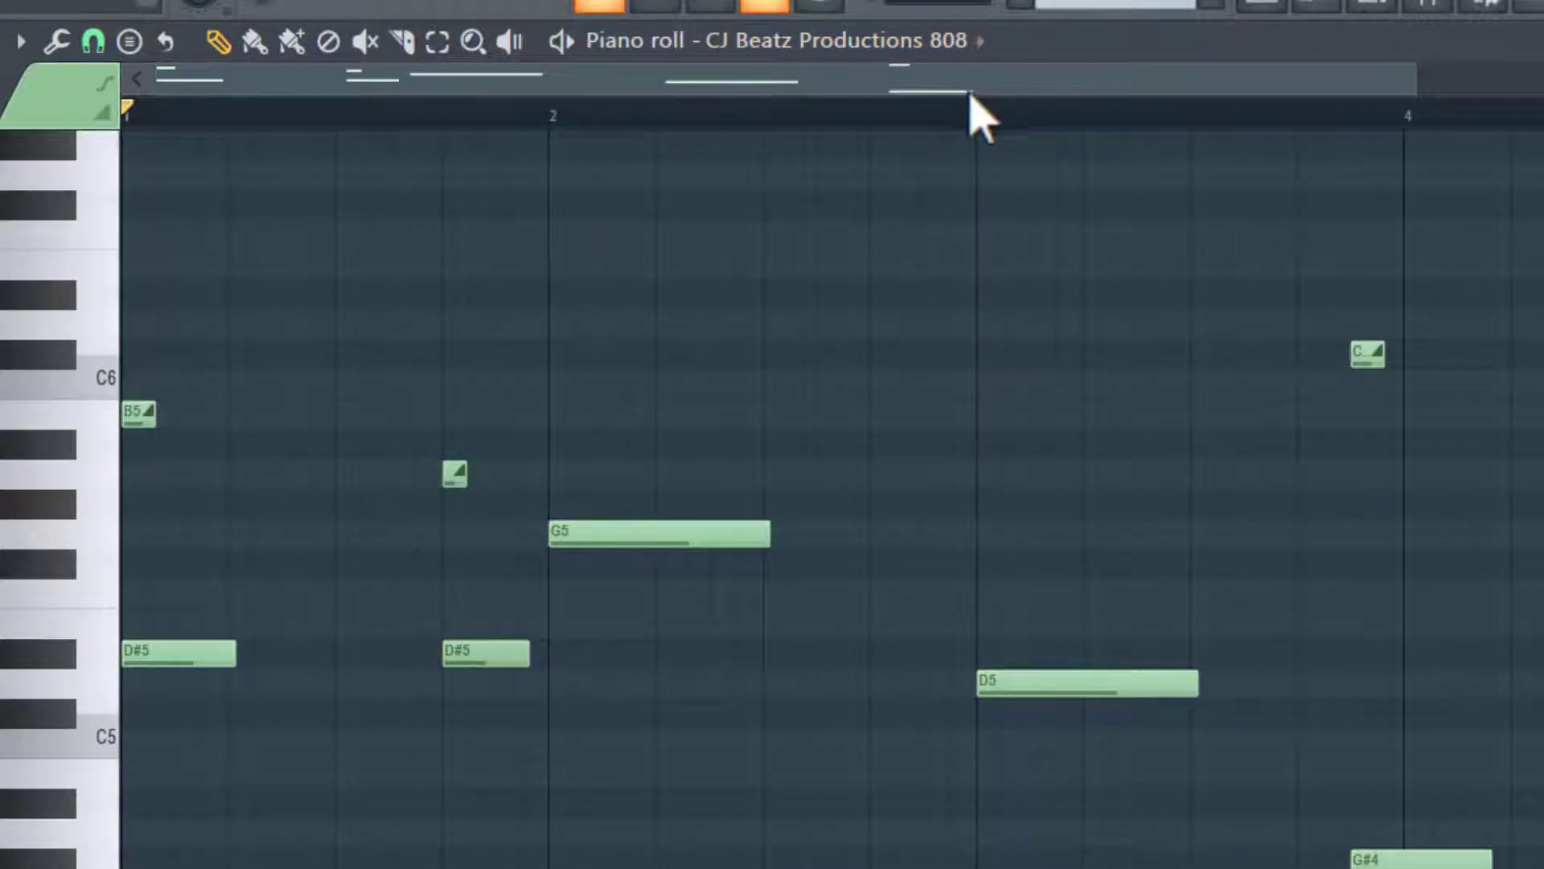
key(space)
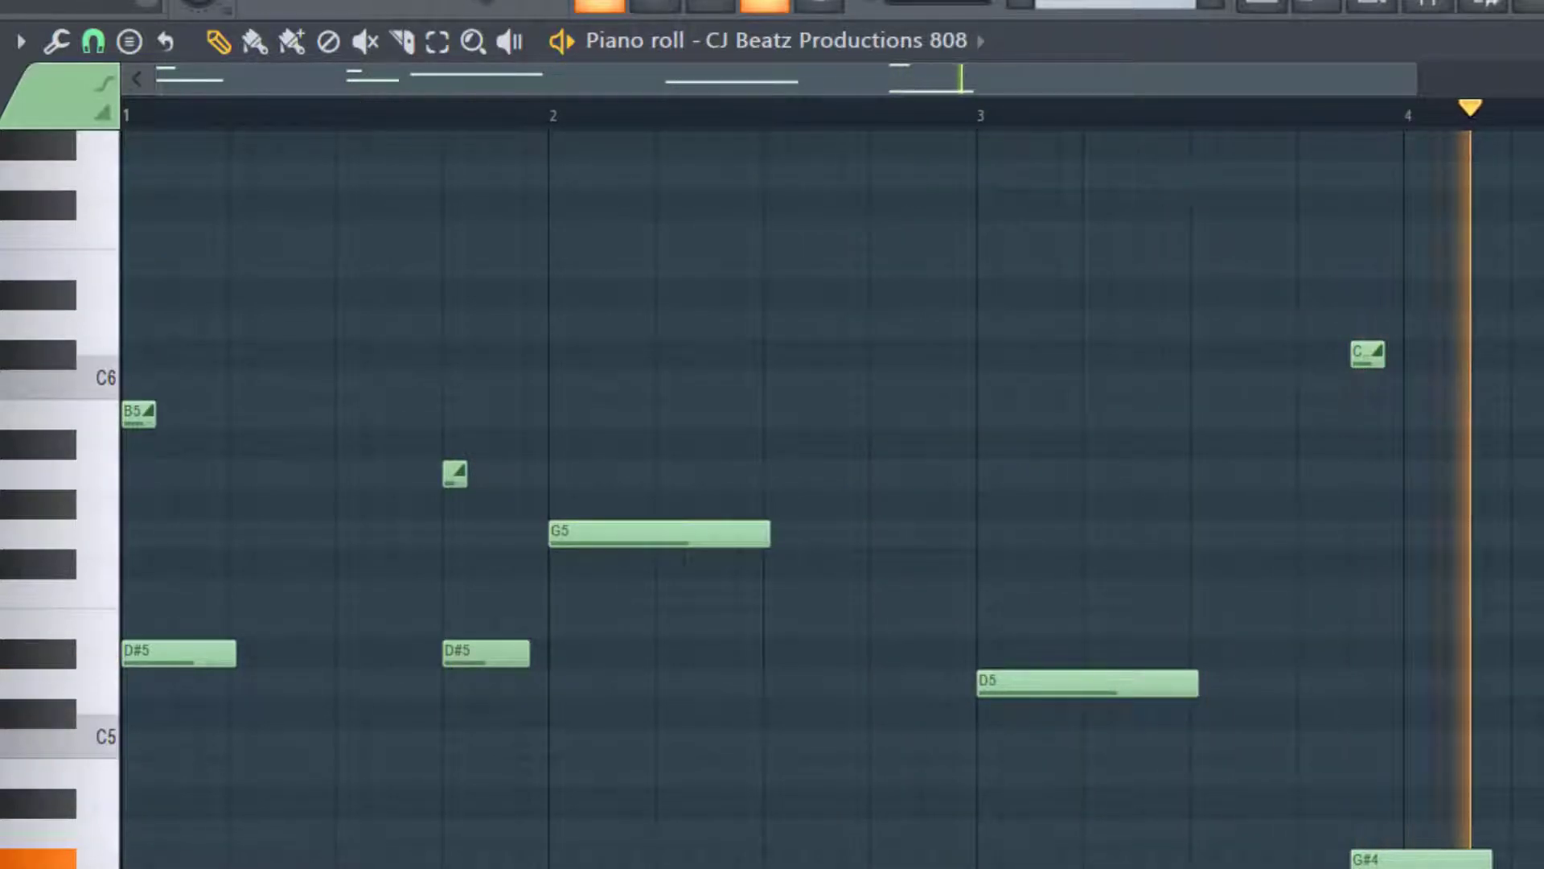
Play the arrangement from bar 9 with the CJ Beatz Productions 808 added, stopping playback at the channel rack
click(1, 2)
click(4, 2)
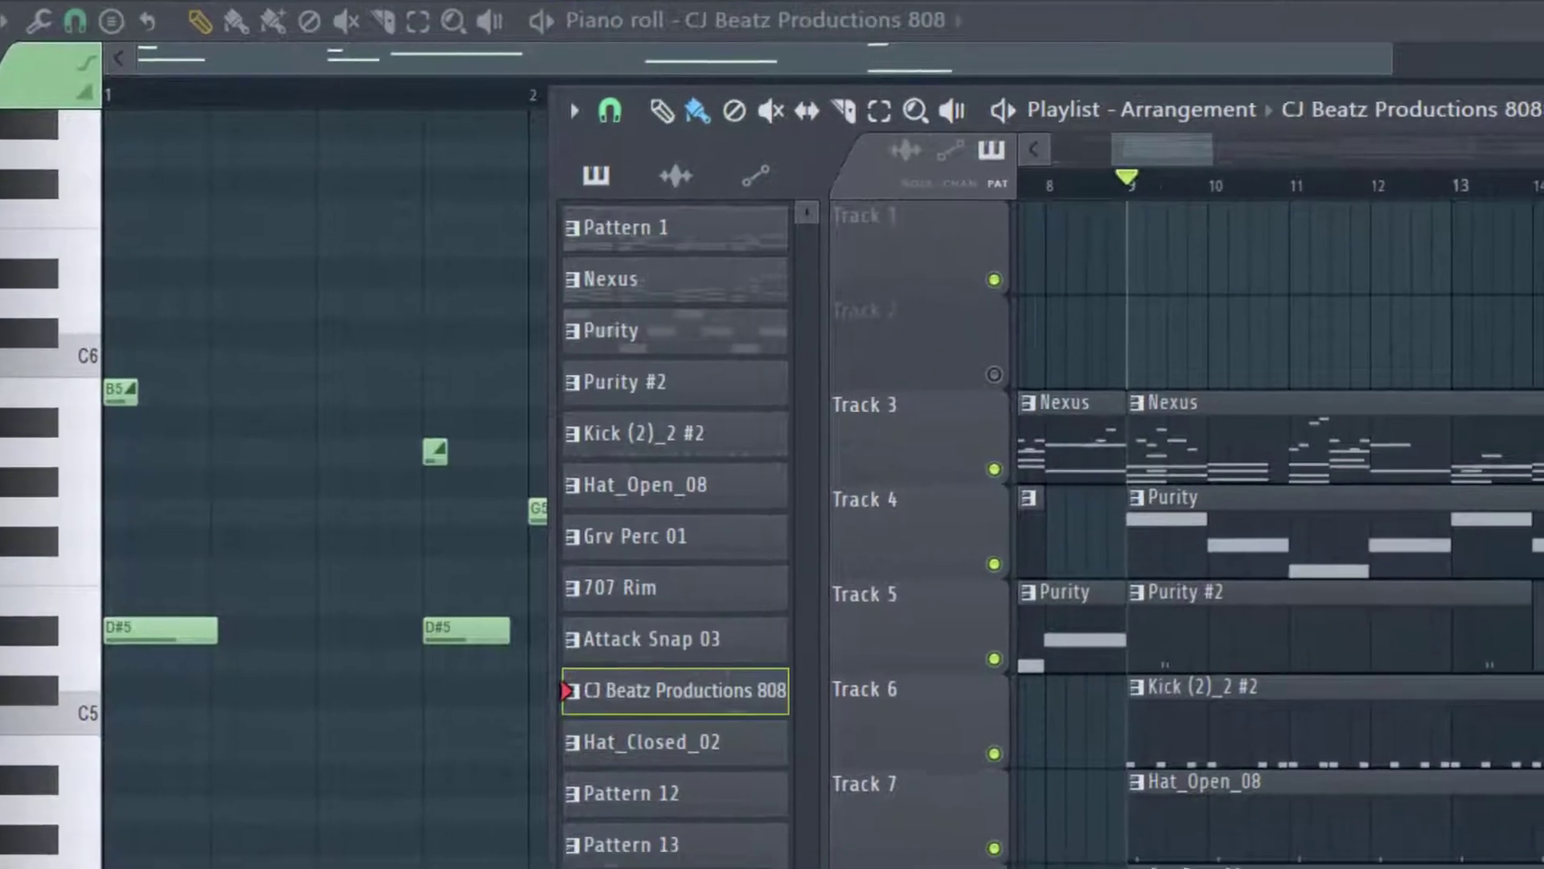
key(F7)
key(space)
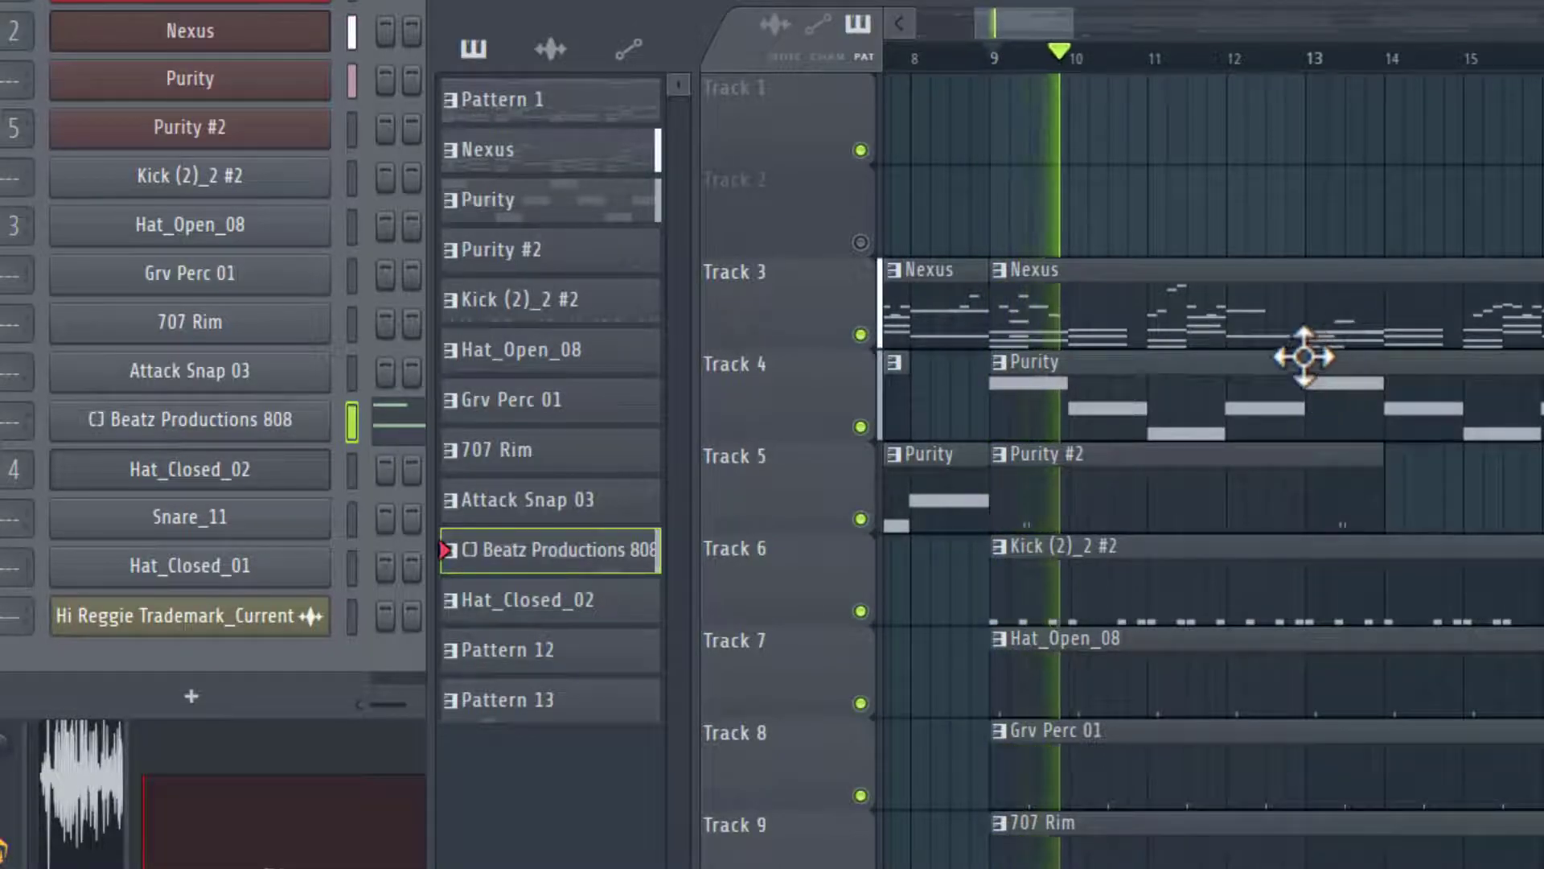
scroll(1295, 386, down, 1)
scroll(1214, 491, down, 1)
scroll(1214, 494, down, 2)
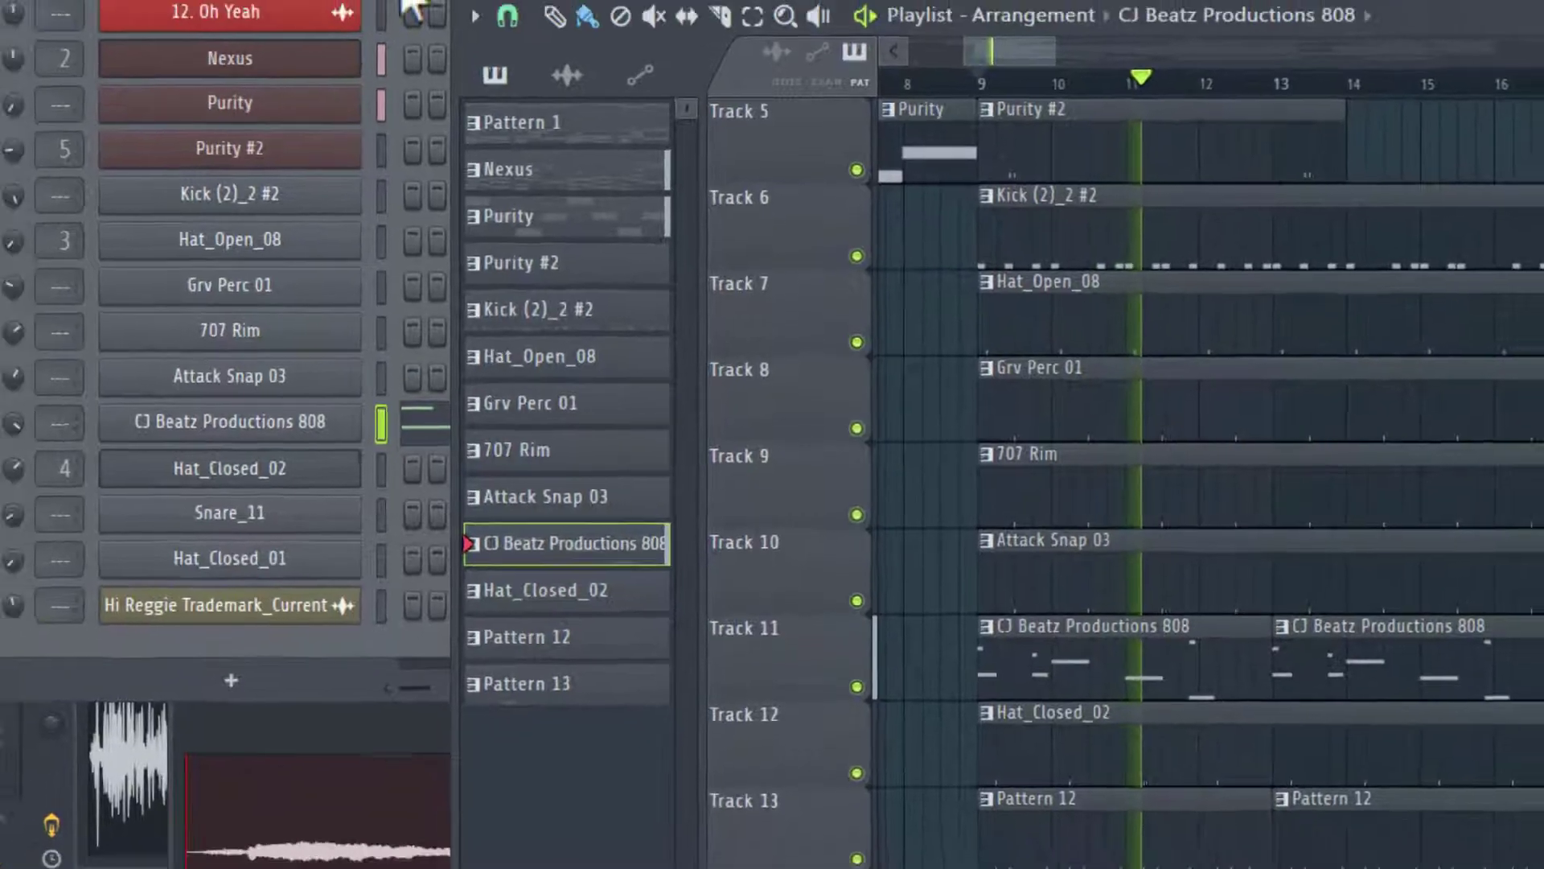
click(514, 84)
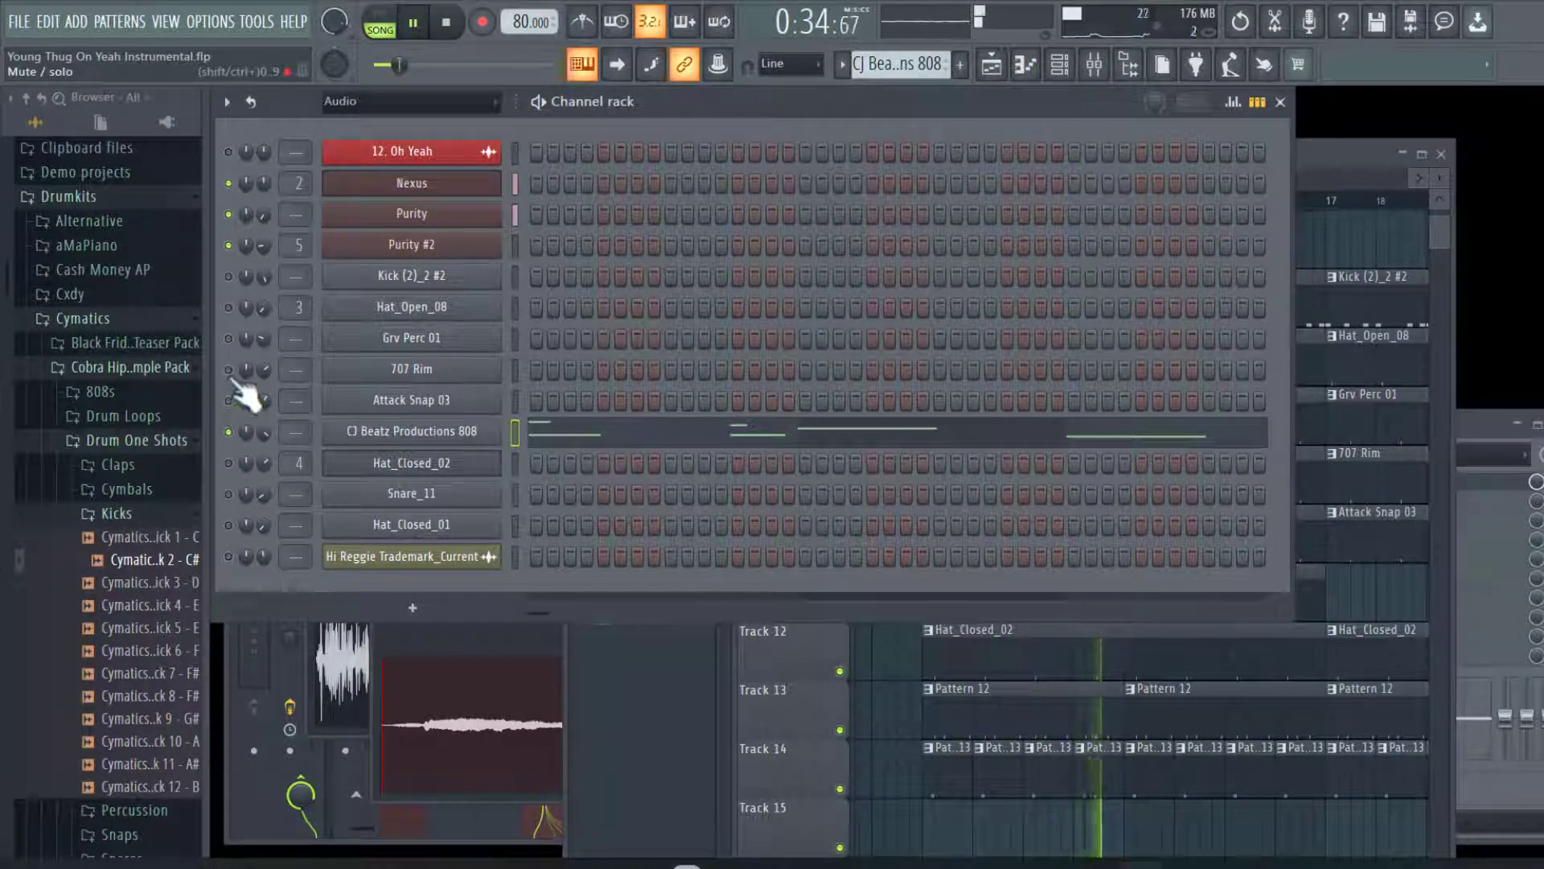
key(space)
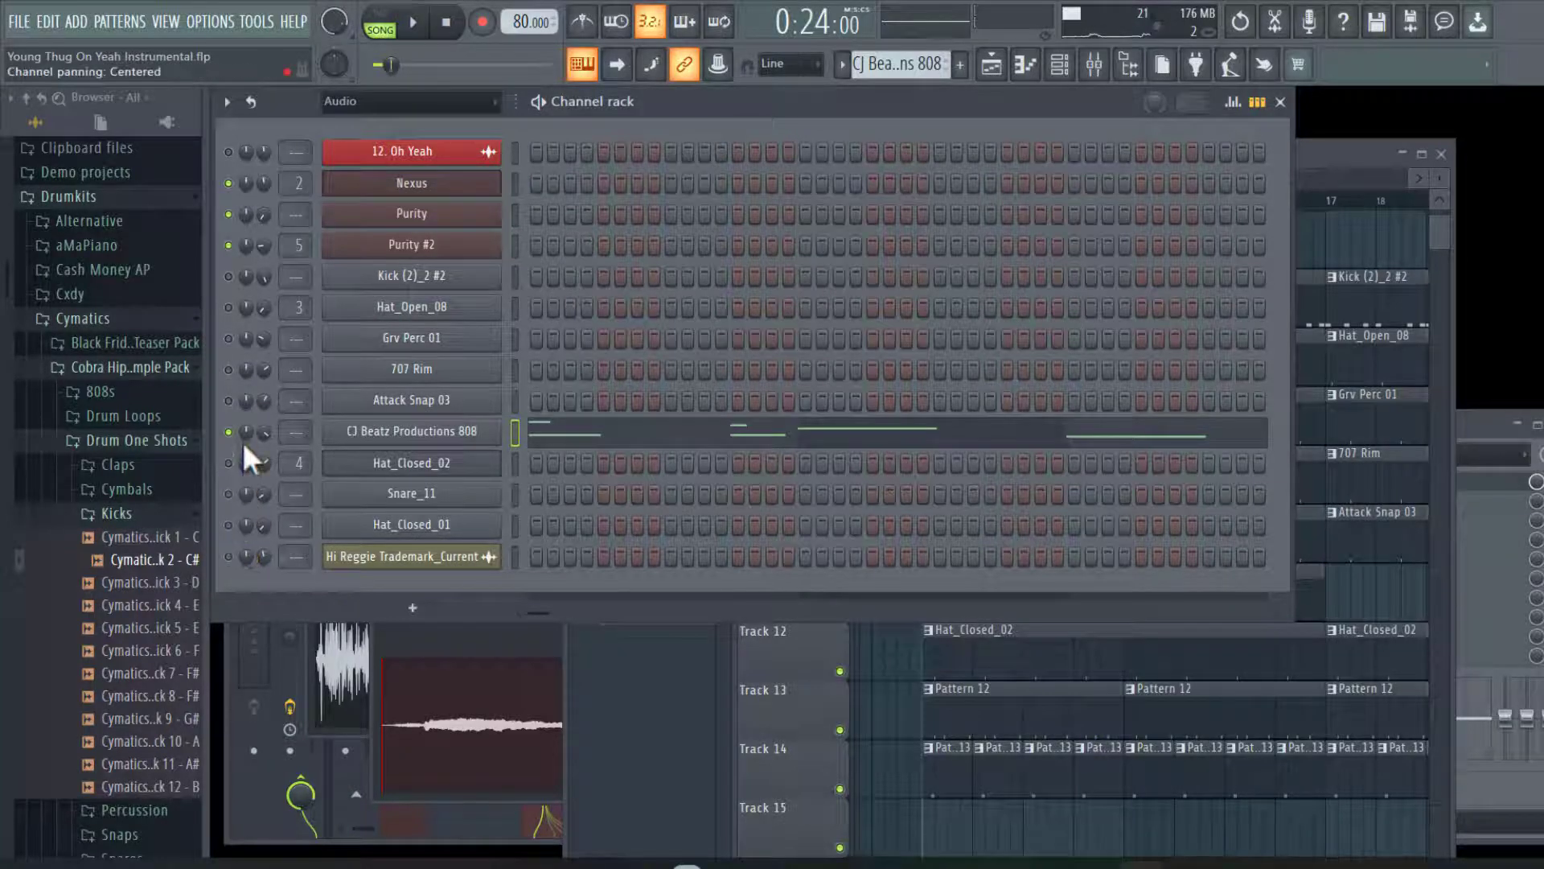
Unmute the 707 Rim channel and show its pattern in the channel rack for playback in pattern mode
click(229, 369)
key(Up)
key(Up)
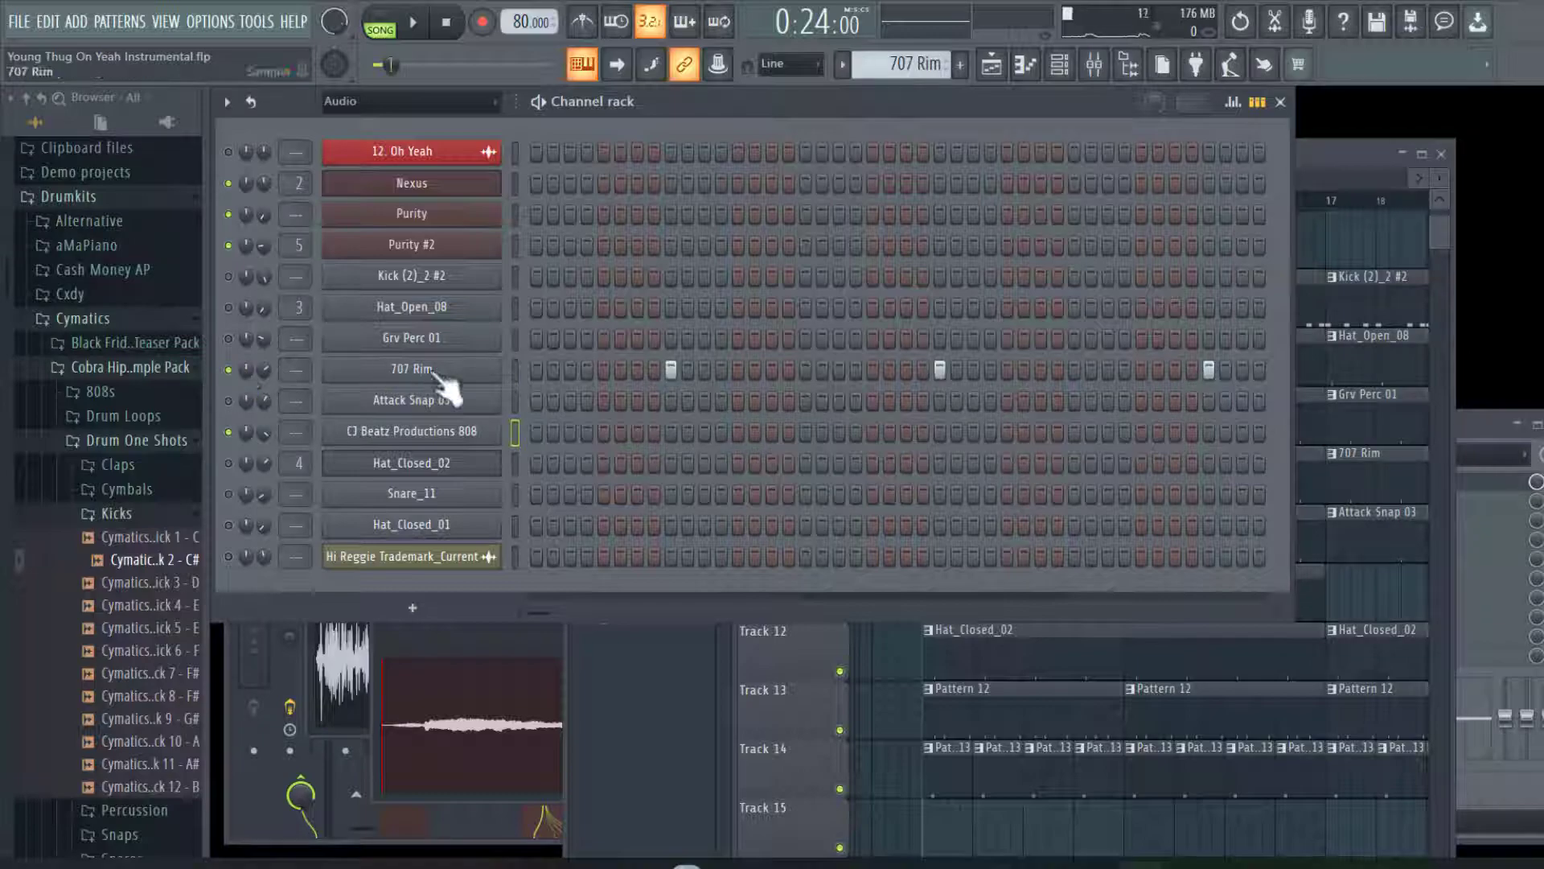
click(390, 15)
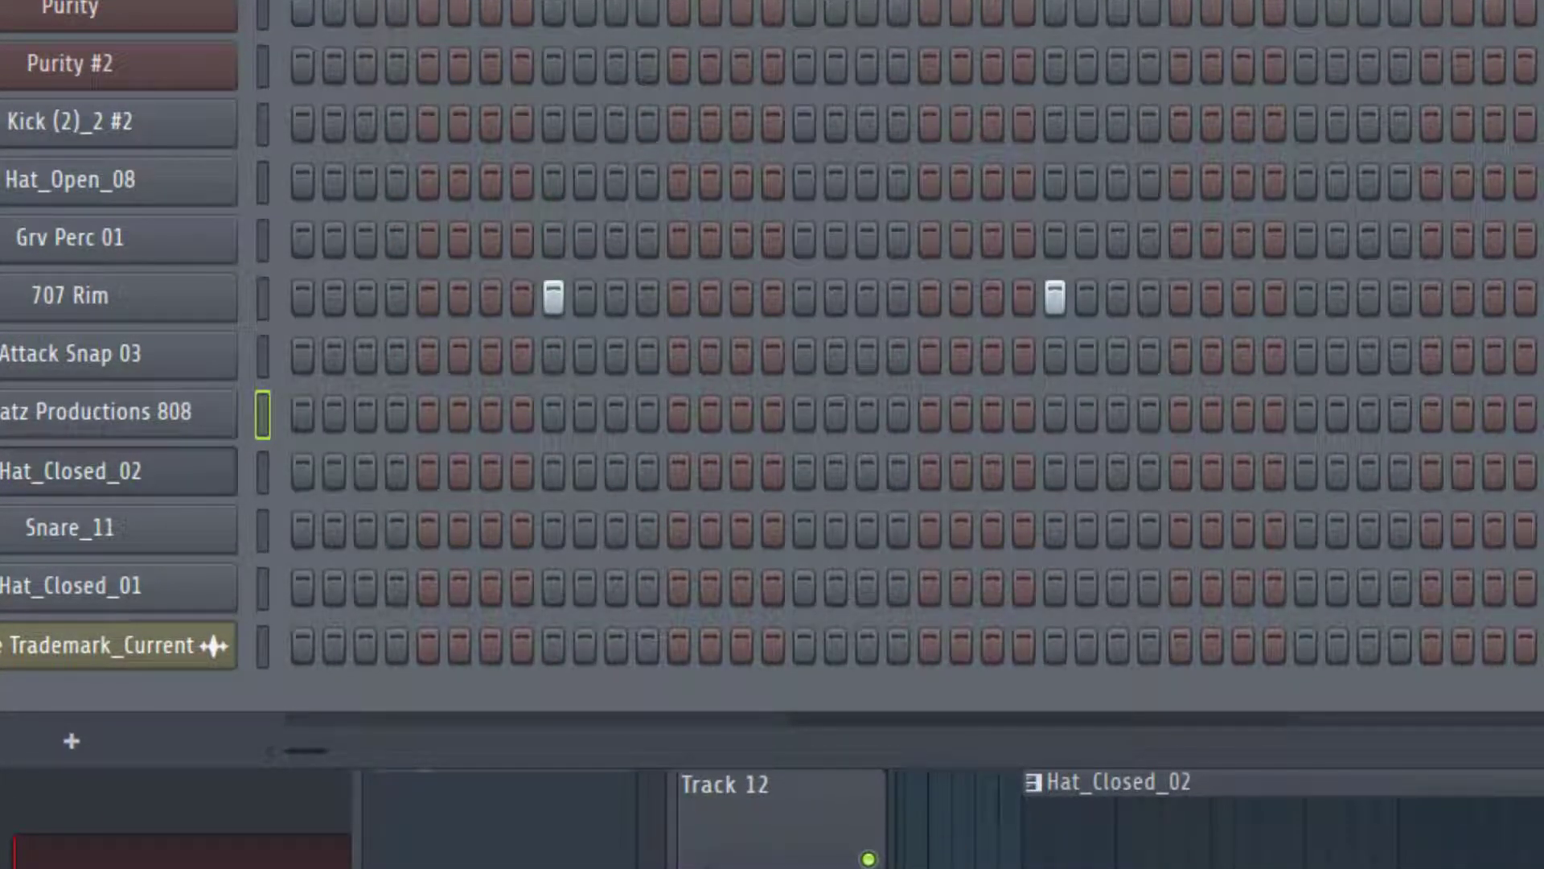
Play the arrangement from bar 9 with the 707 Rim added and return to the channel rack
key(F5)
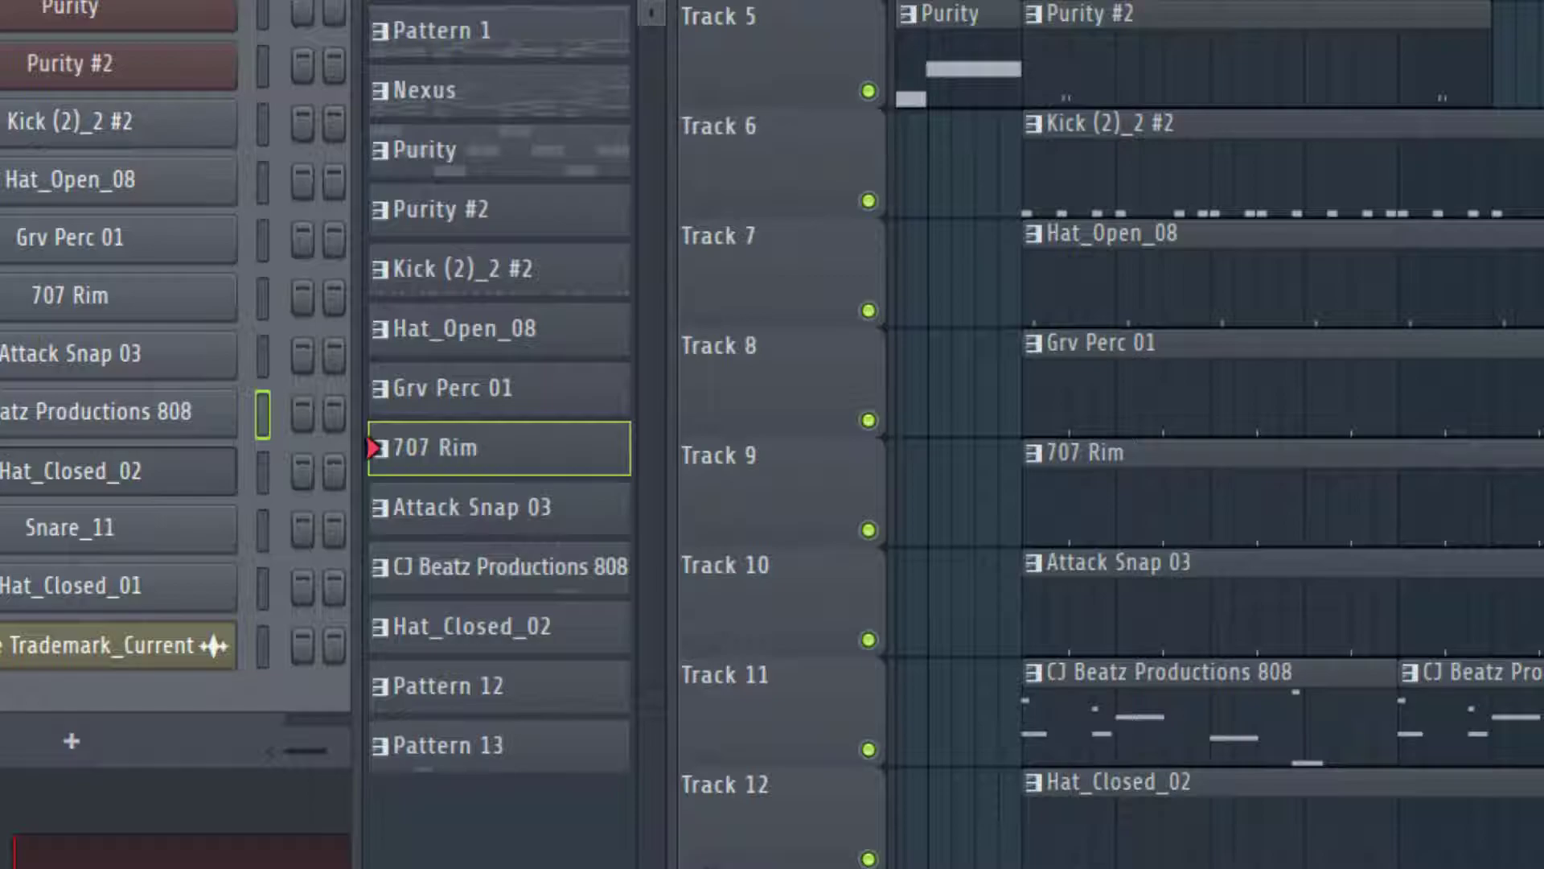
key(space)
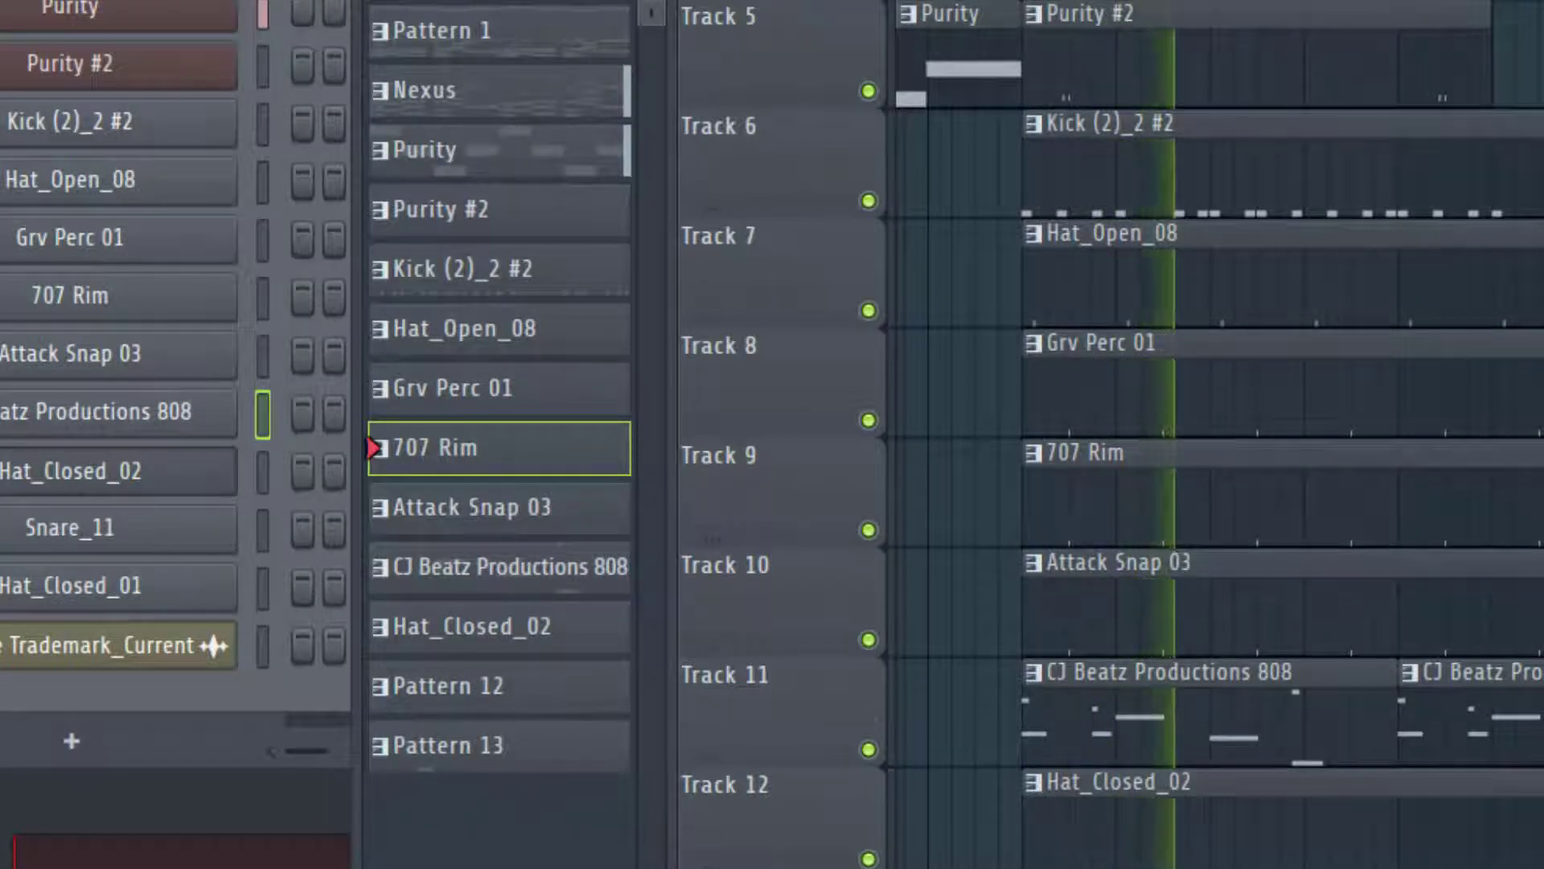
key(F6)
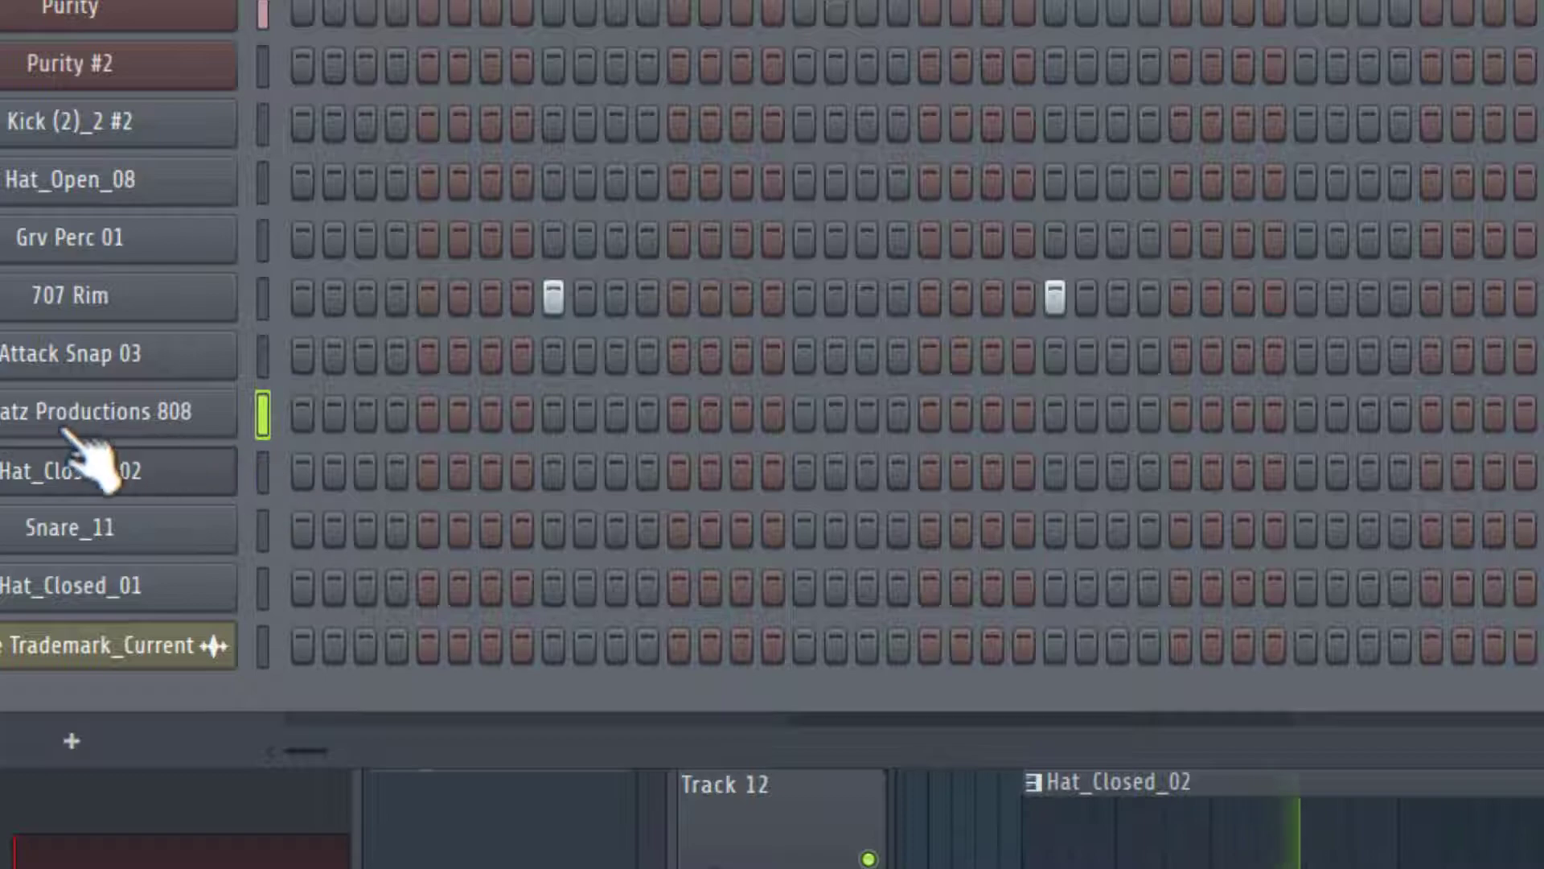
Unmute Attack Snap 03 with its pattern selected and play the arrangement from bar 9 with it added
key(KP_Add)
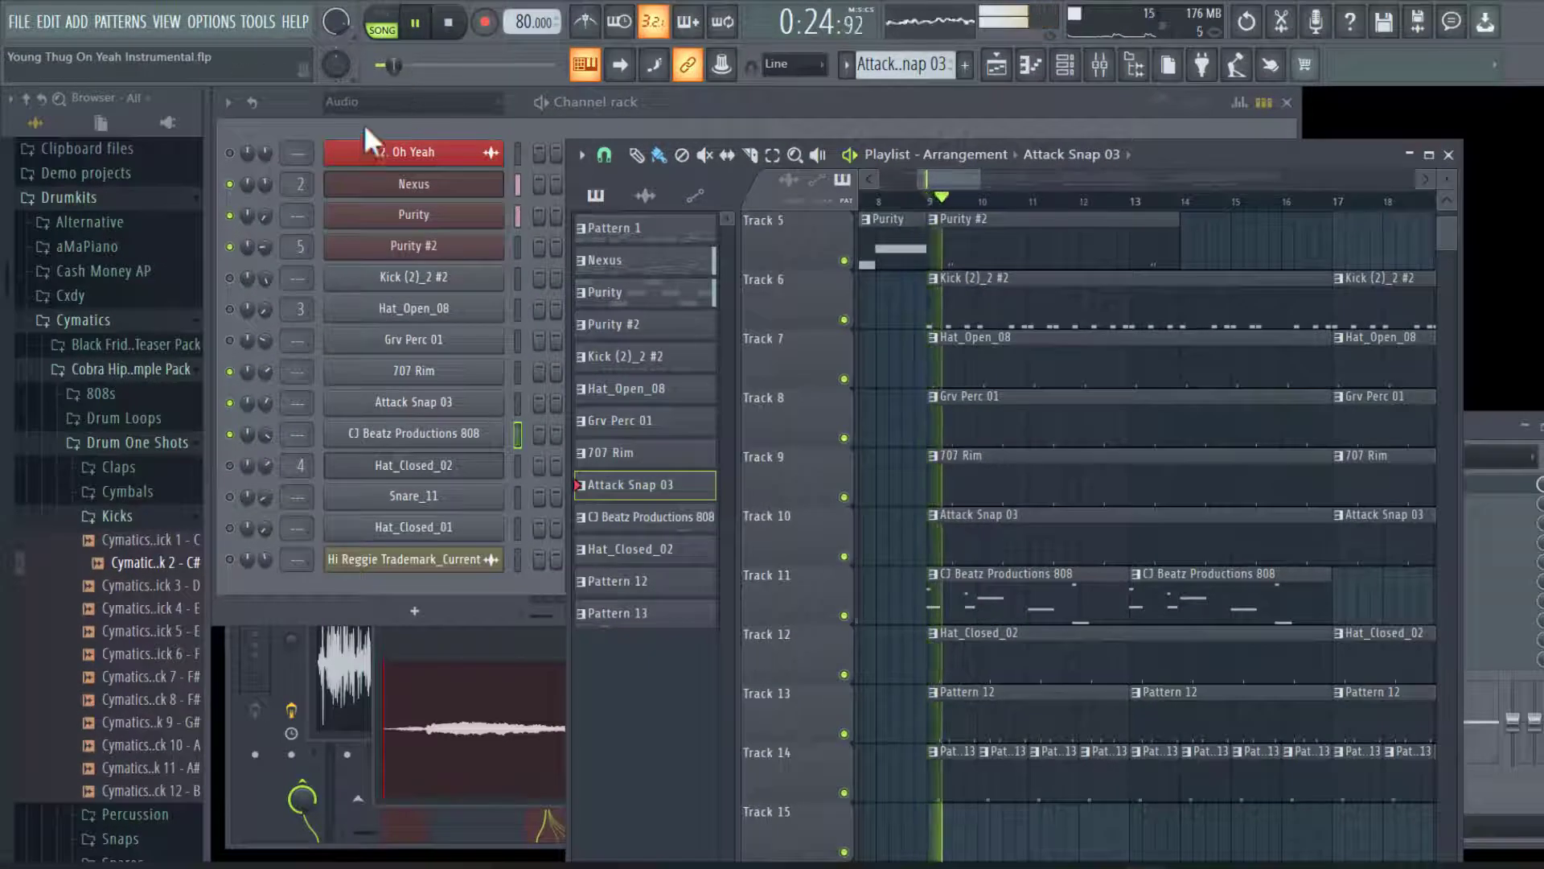
click(533, 122)
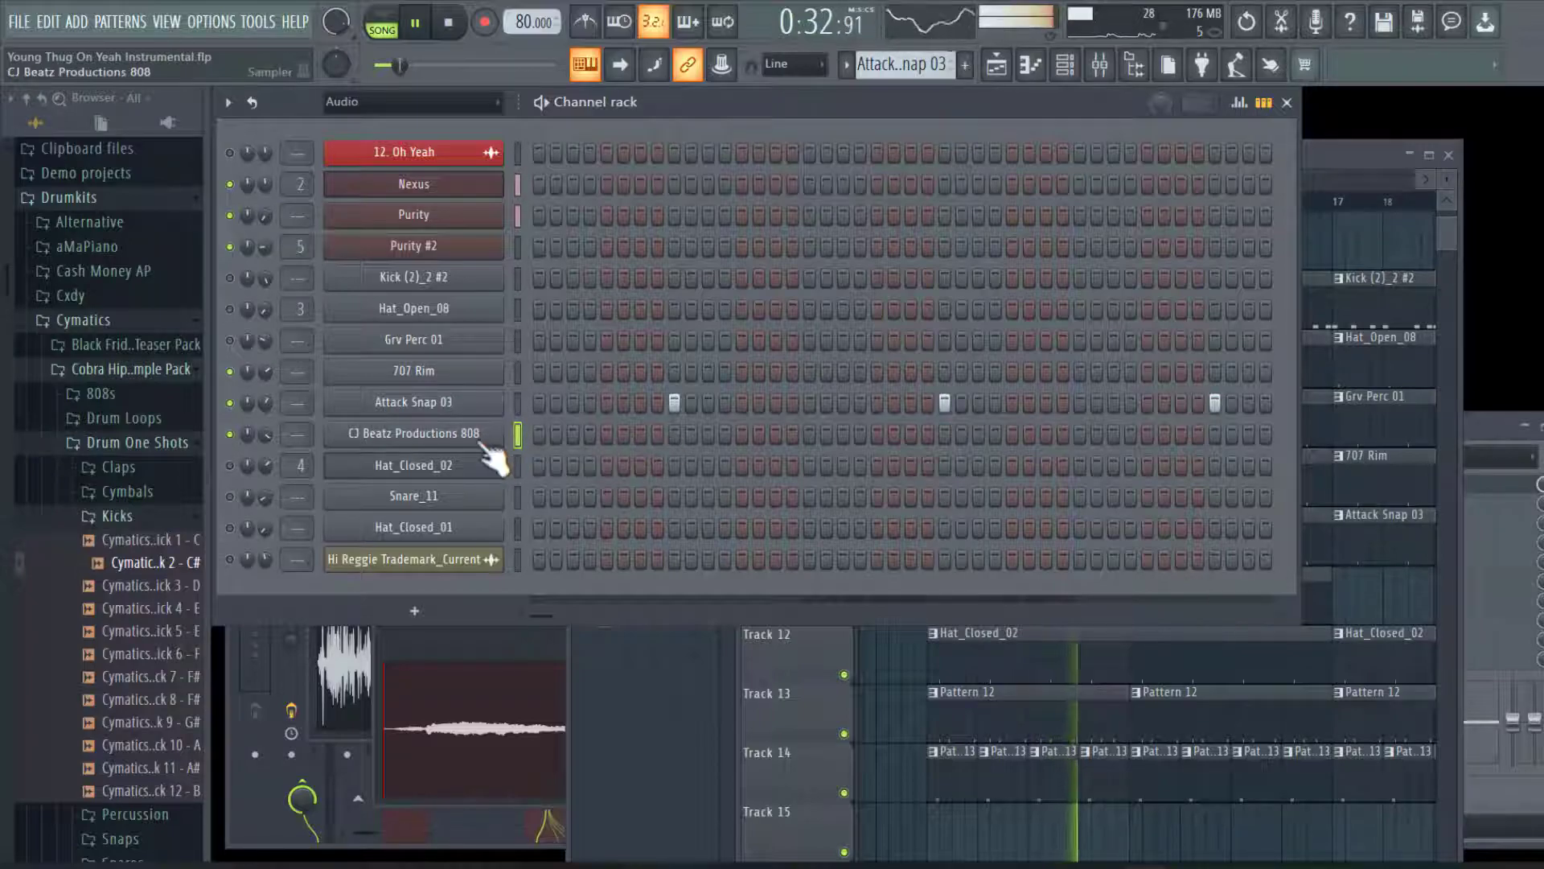
key(space)
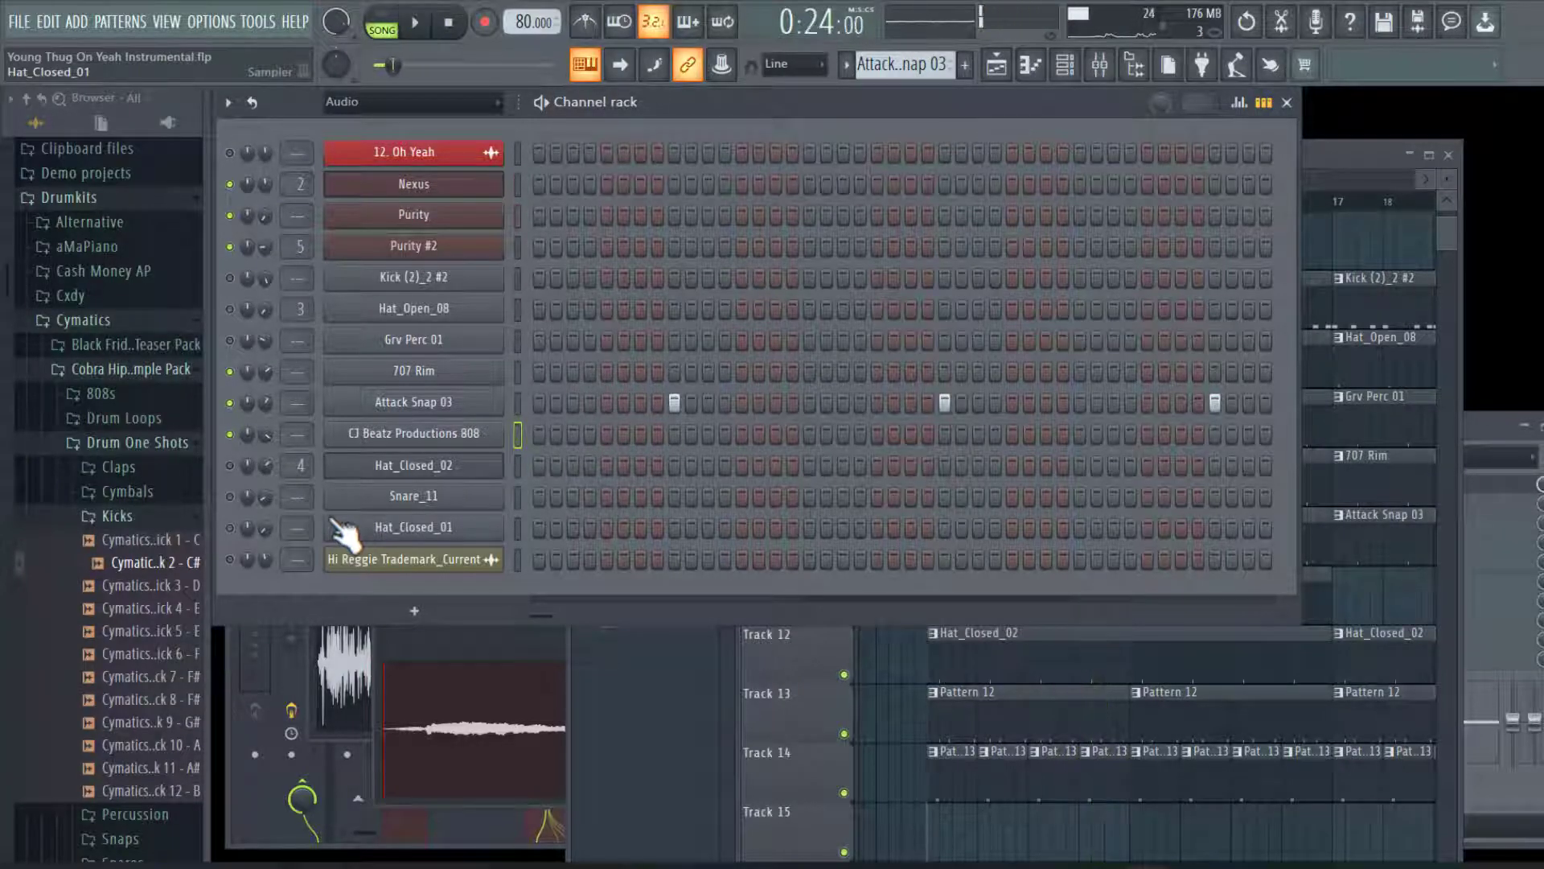
Unmute the Hat_Open_08 channel and play its pattern alone in pattern mode
key(KP_Add)
key(KP_Add)
click(230, 309)
right_click(442, 310)
click(442, 311)
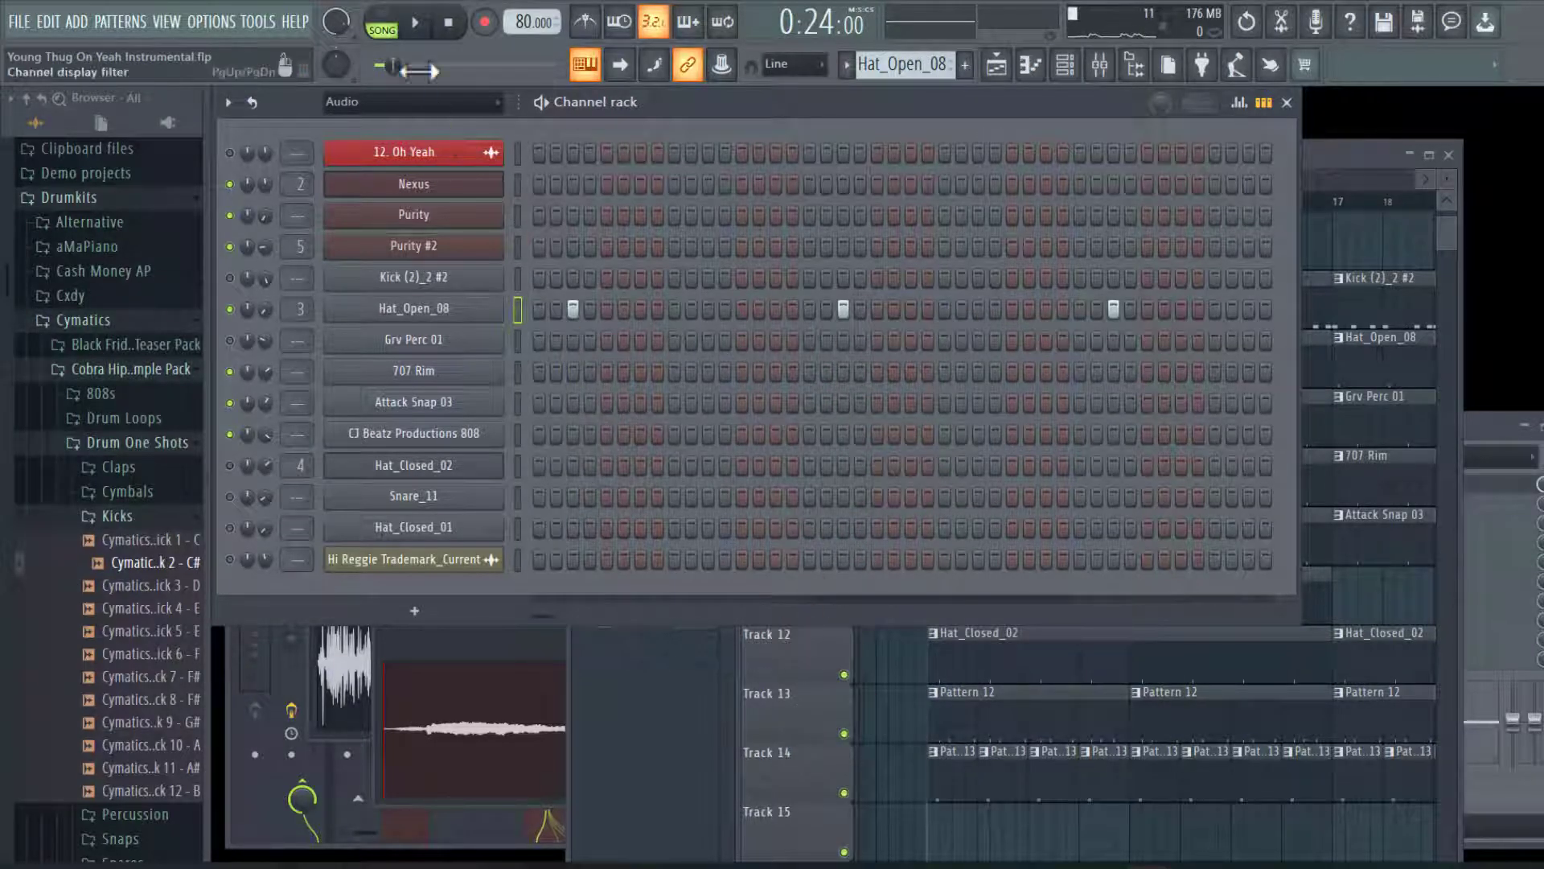
click(390, 23)
key(space)
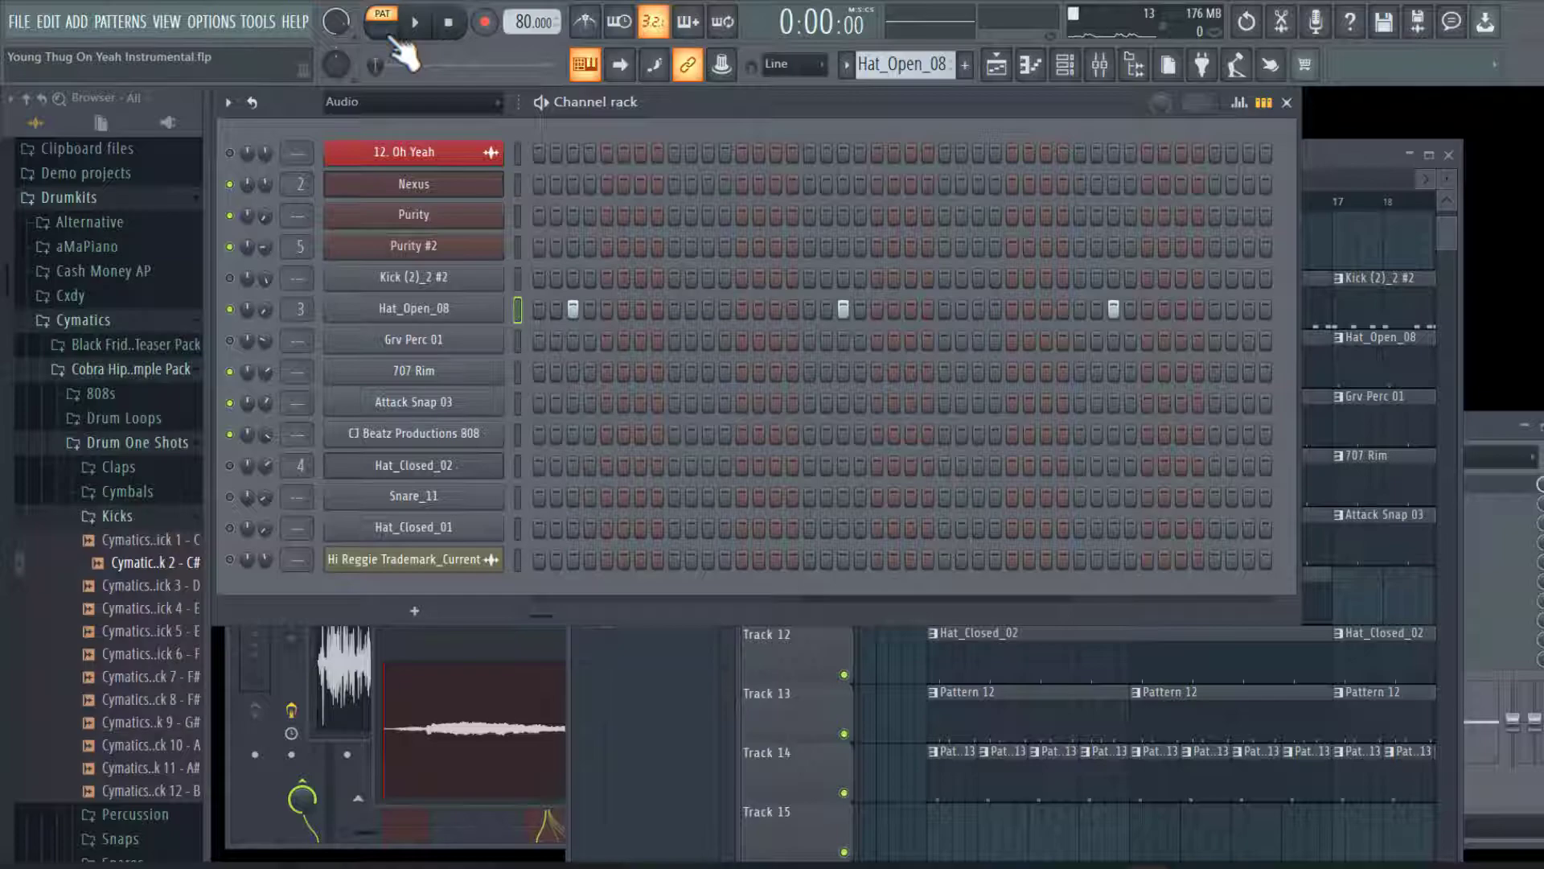
key(space)
Play the arrangement from bar 9 in song mode with Hat_Open_08 added, ending at the channel rack
key(F5)
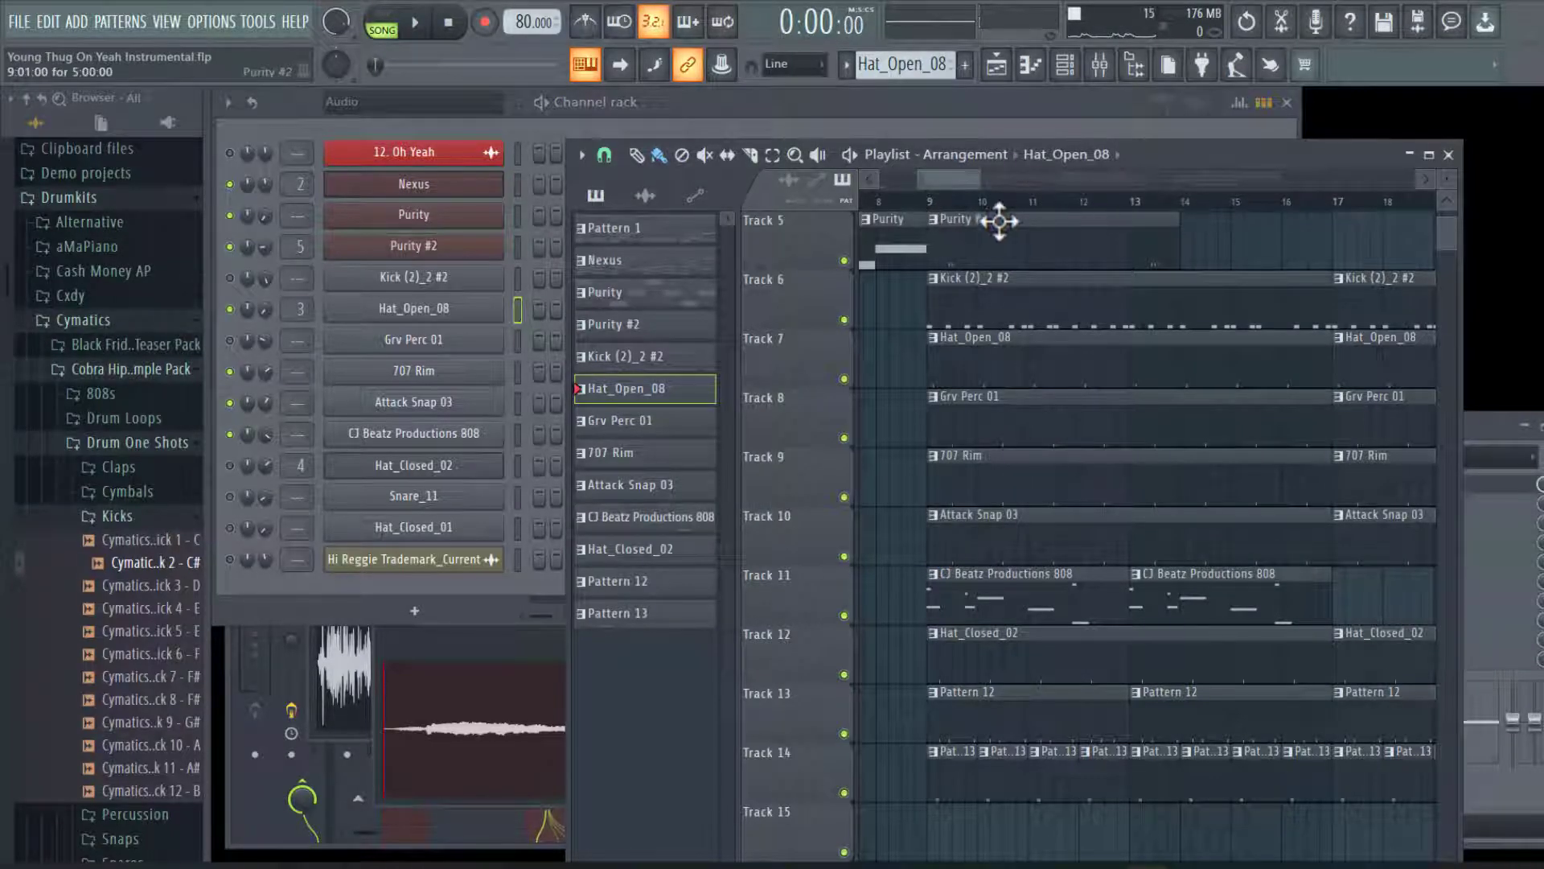
click(952, 204)
key(space)
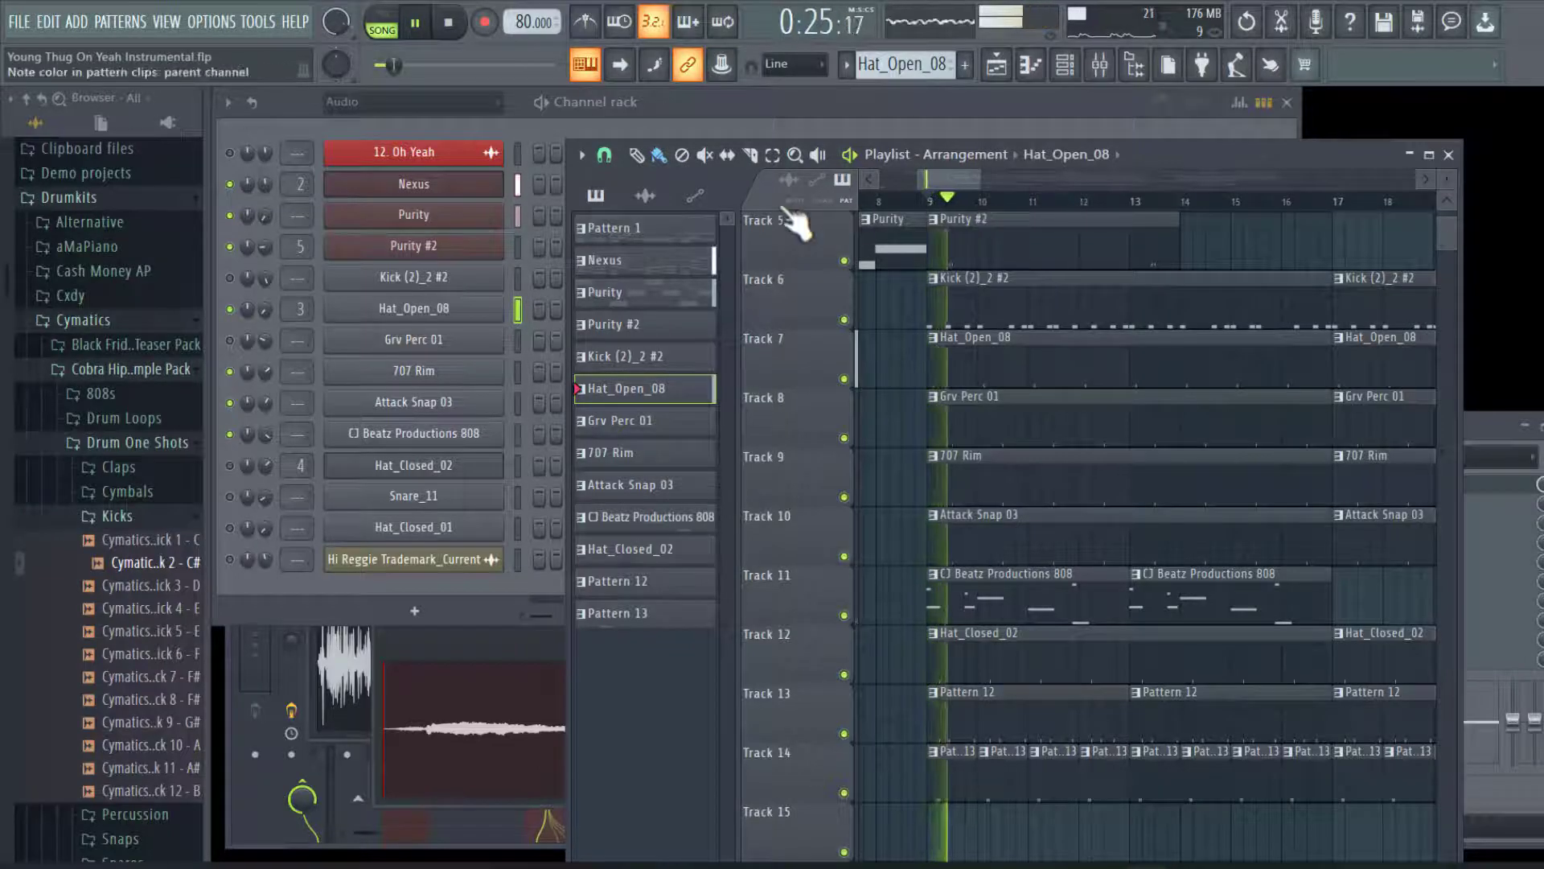
click(545, 134)
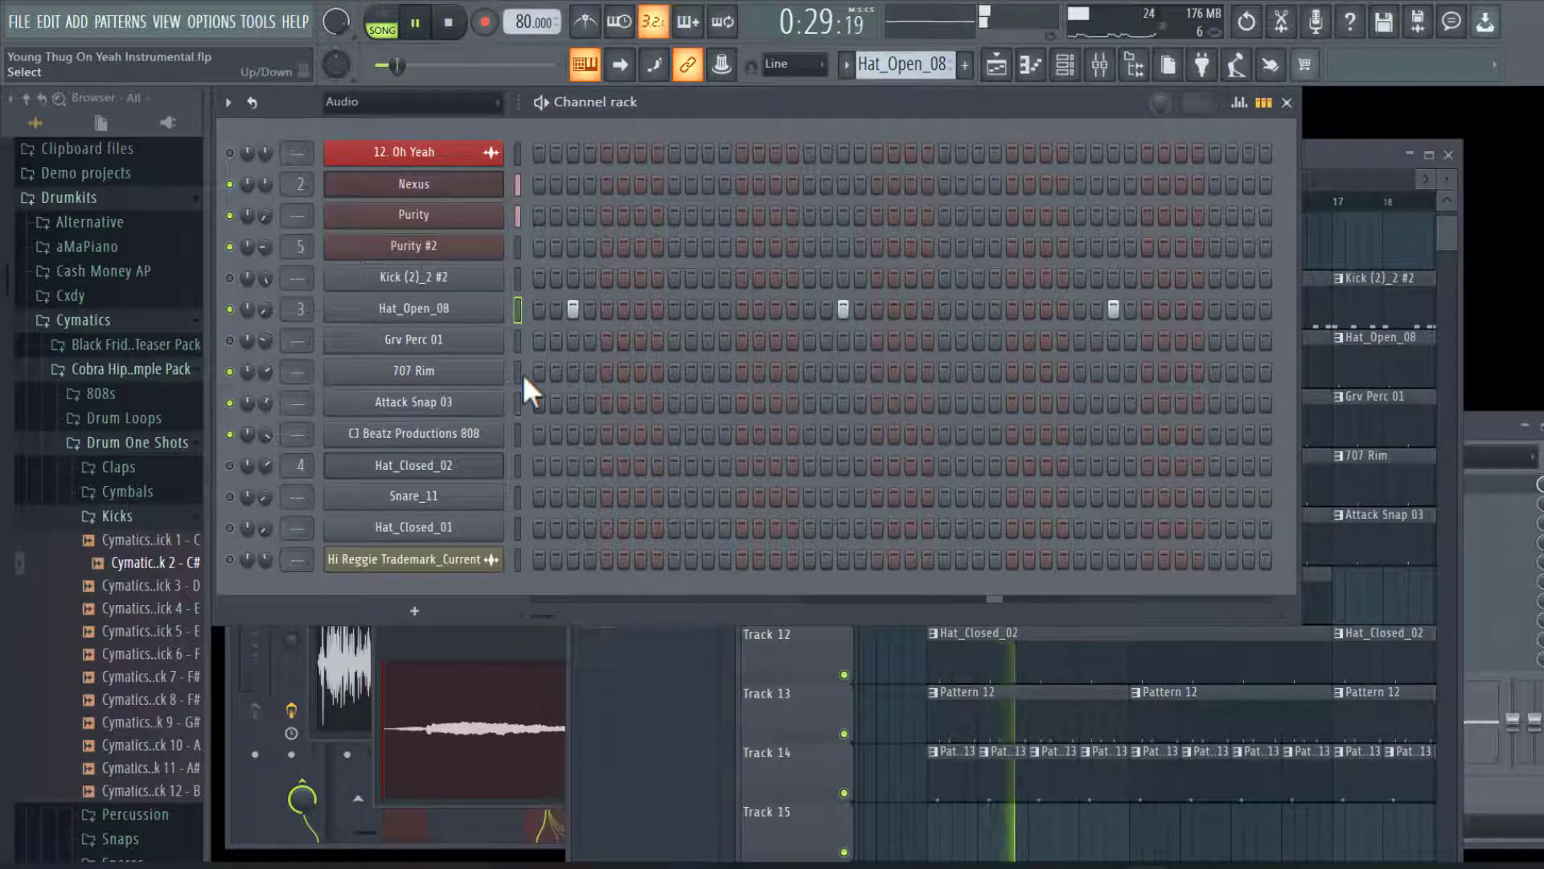
key(space)
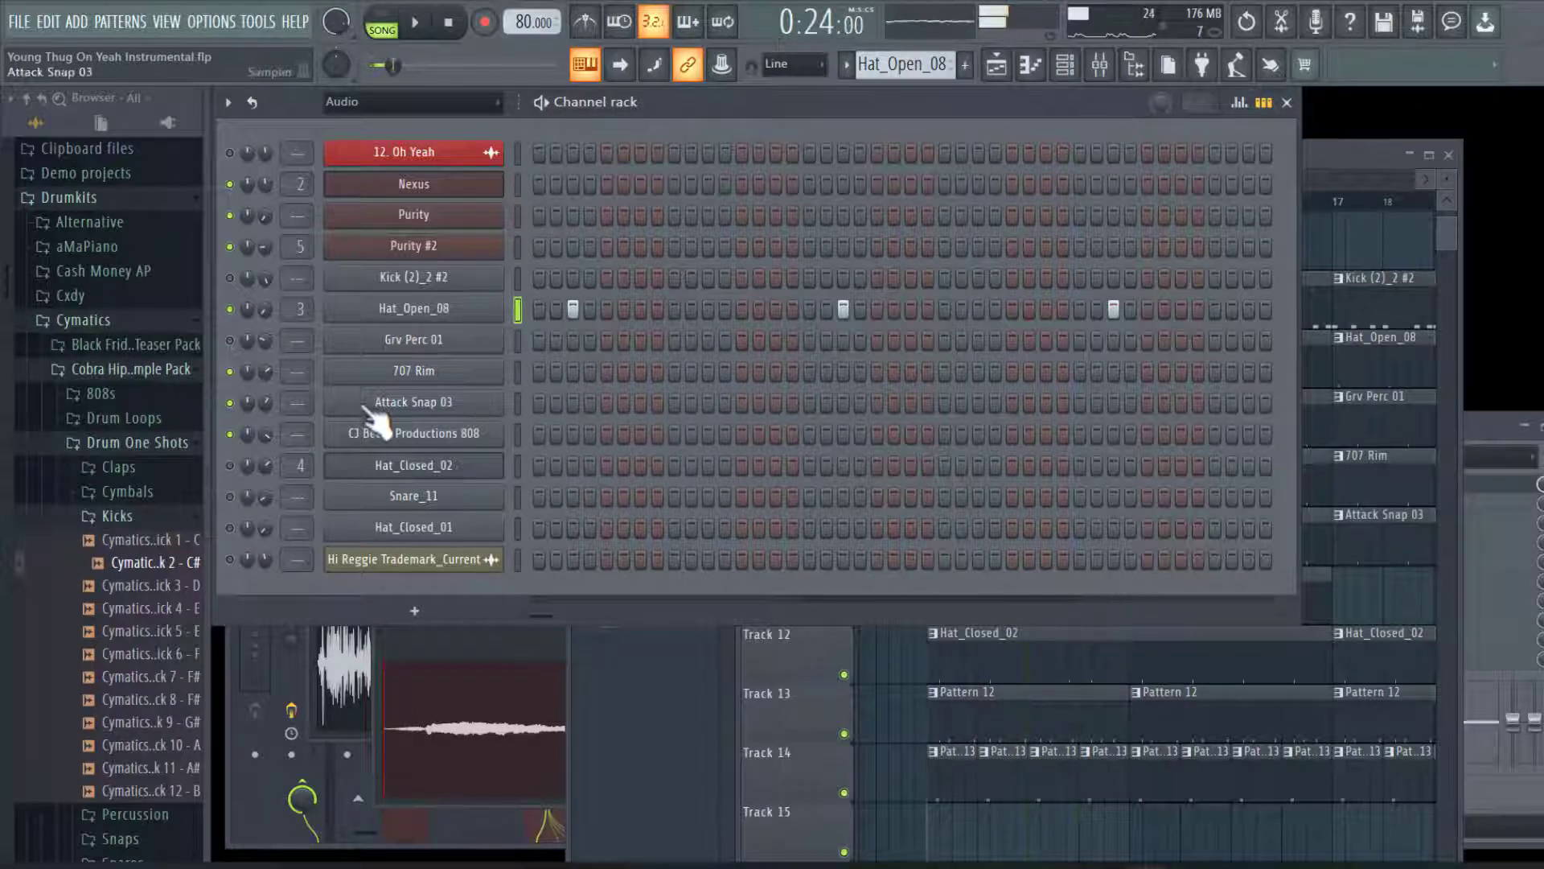
Select the Grv Perc 01 pattern and audition its sample in the channel's sampler window
click(438, 347)
click(676, 123)
key(KP_Add)
click(465, 740)
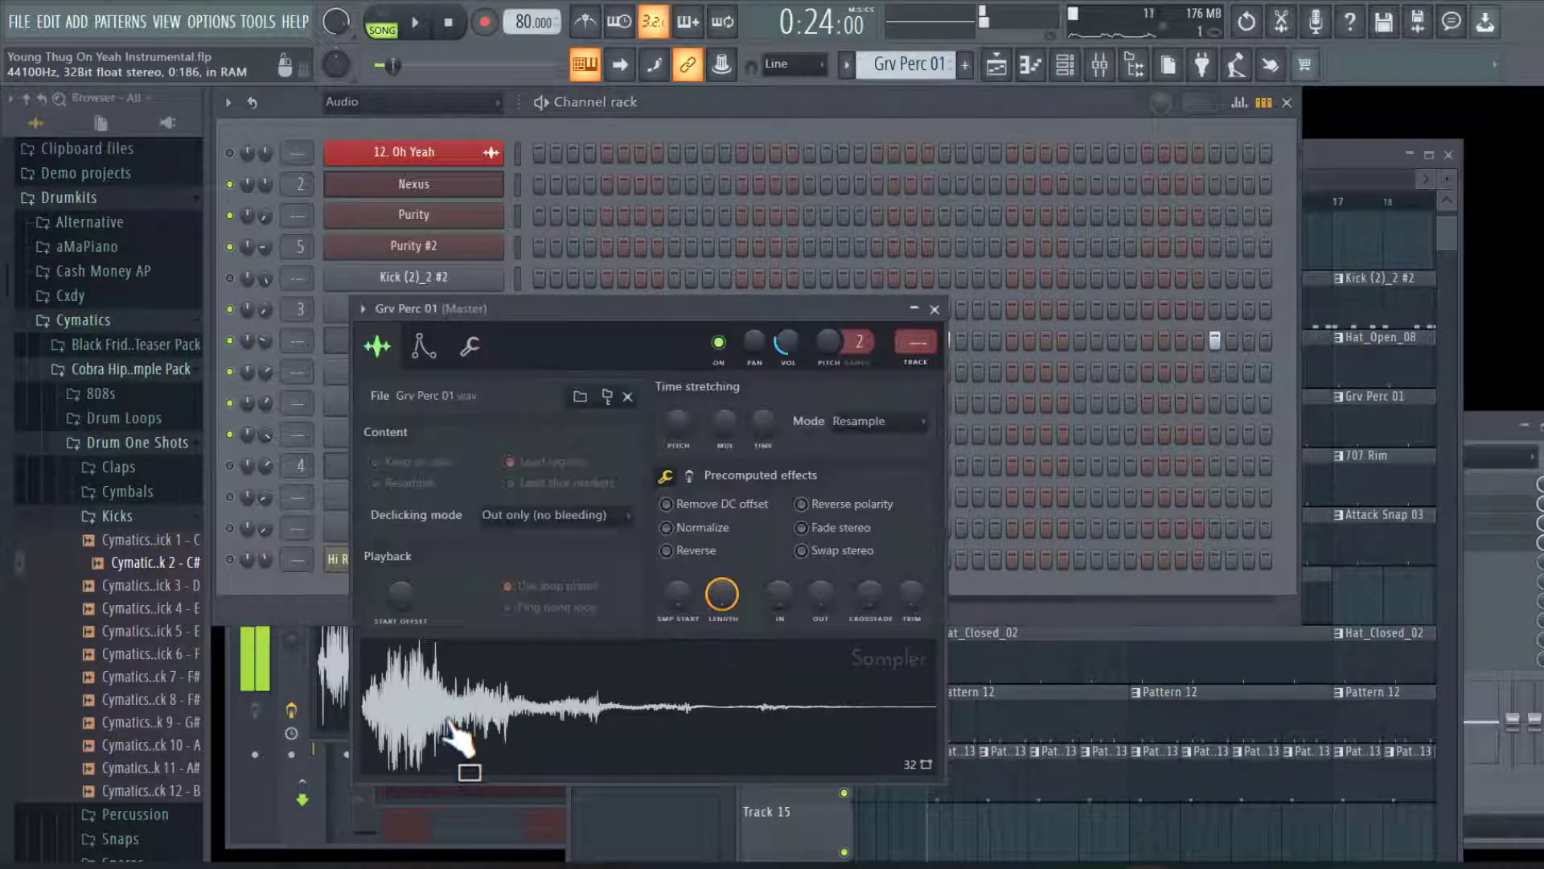
Unmute the Grv Perc 01 channel and play its pattern alone in pattern mode
click(728, 132)
click(382, 22)
key(space)
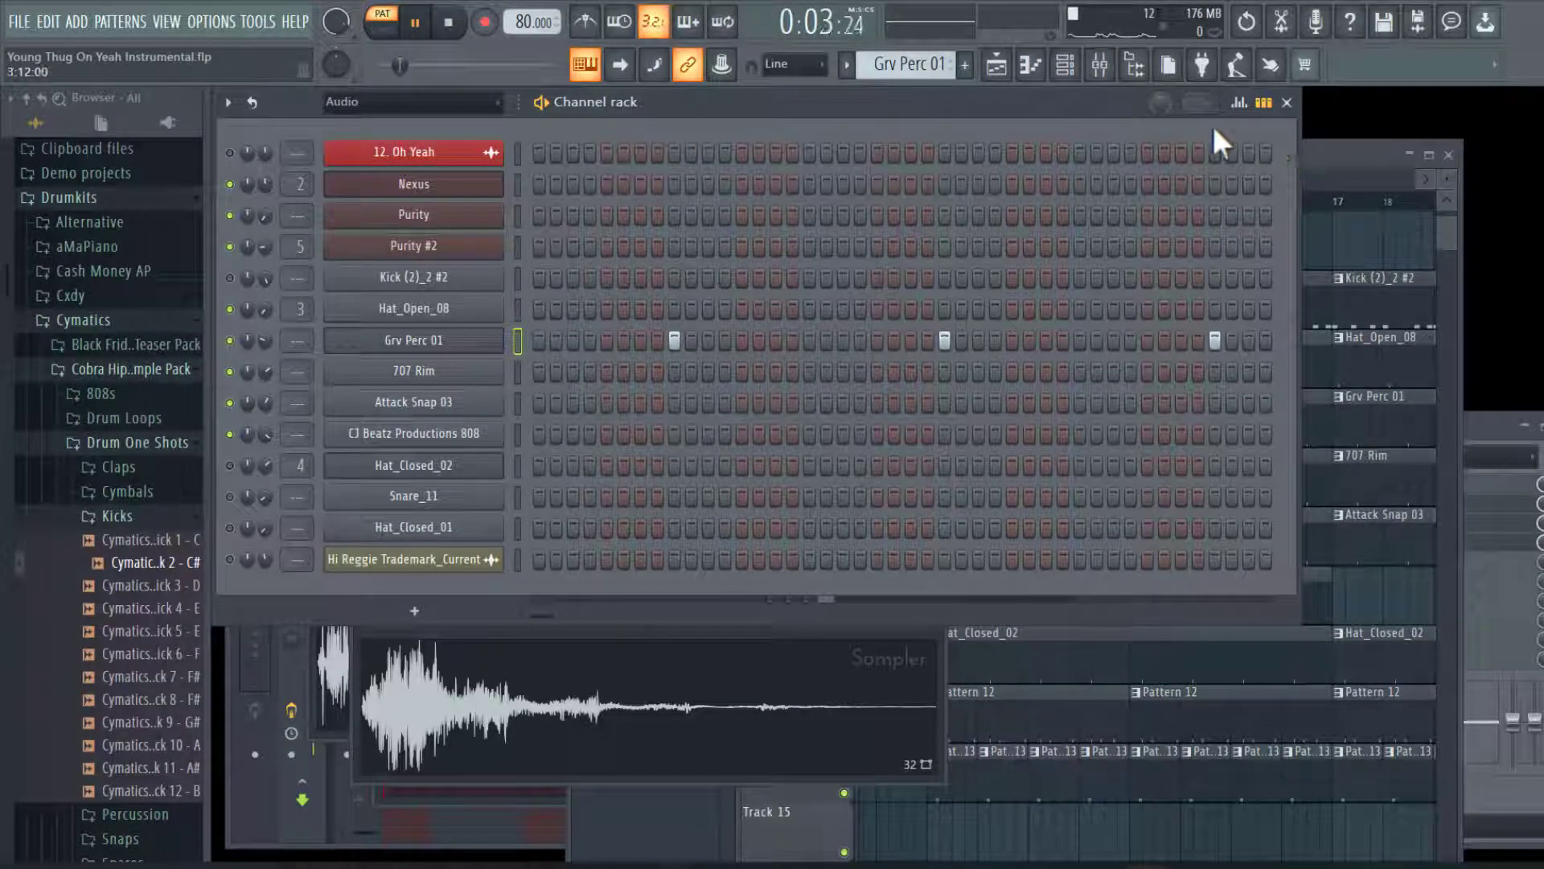
Play the arrangement from bar 9 with Grv Perc 01 added and return to the channel rack
click(1333, 150)
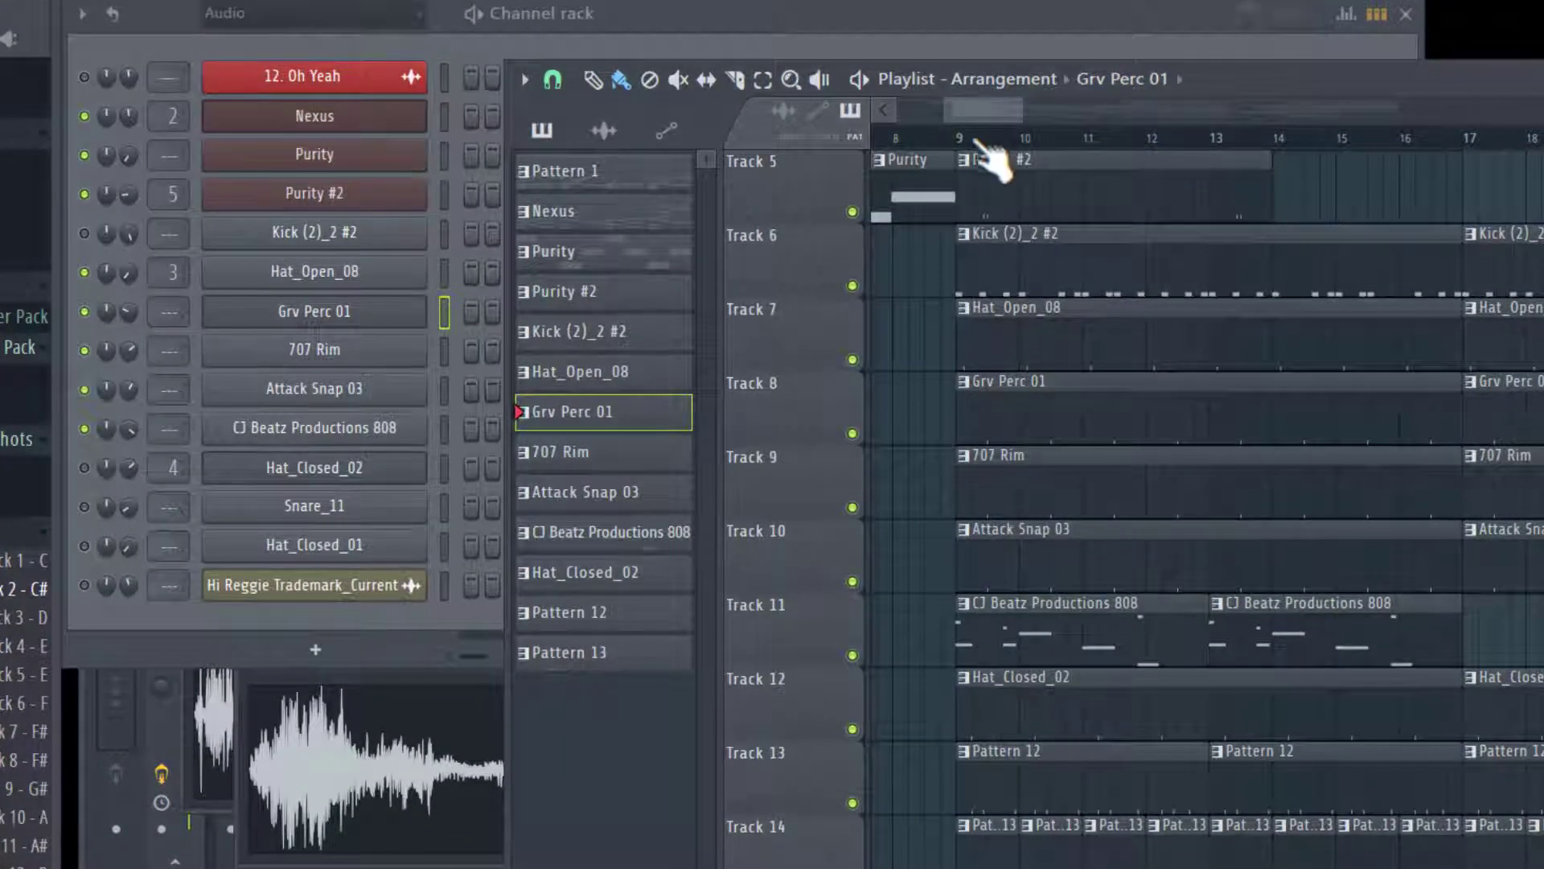
key(space)
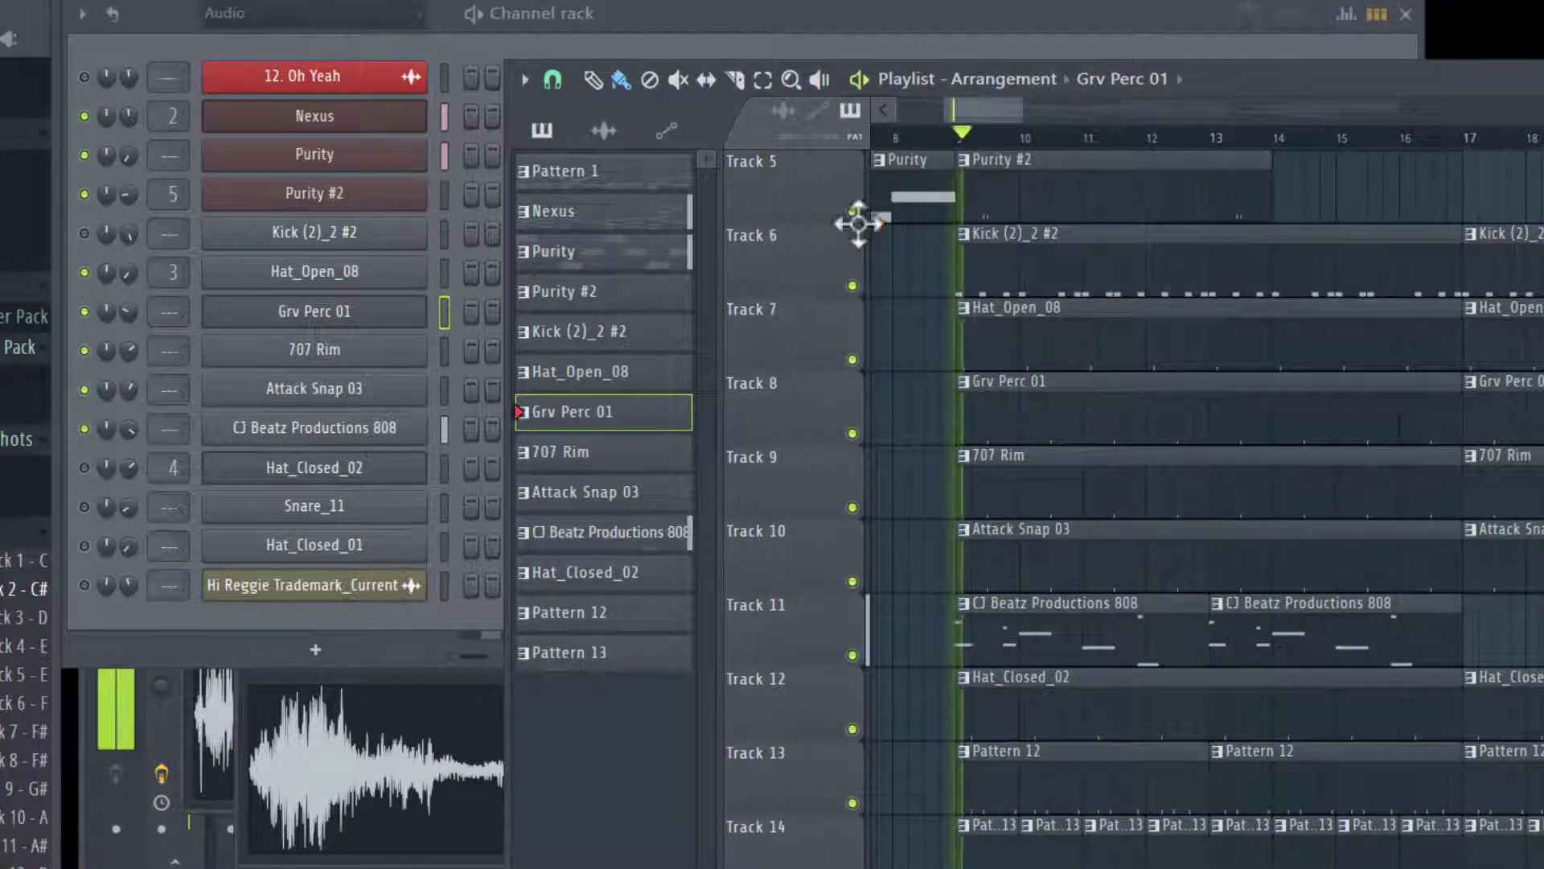
click(486, 34)
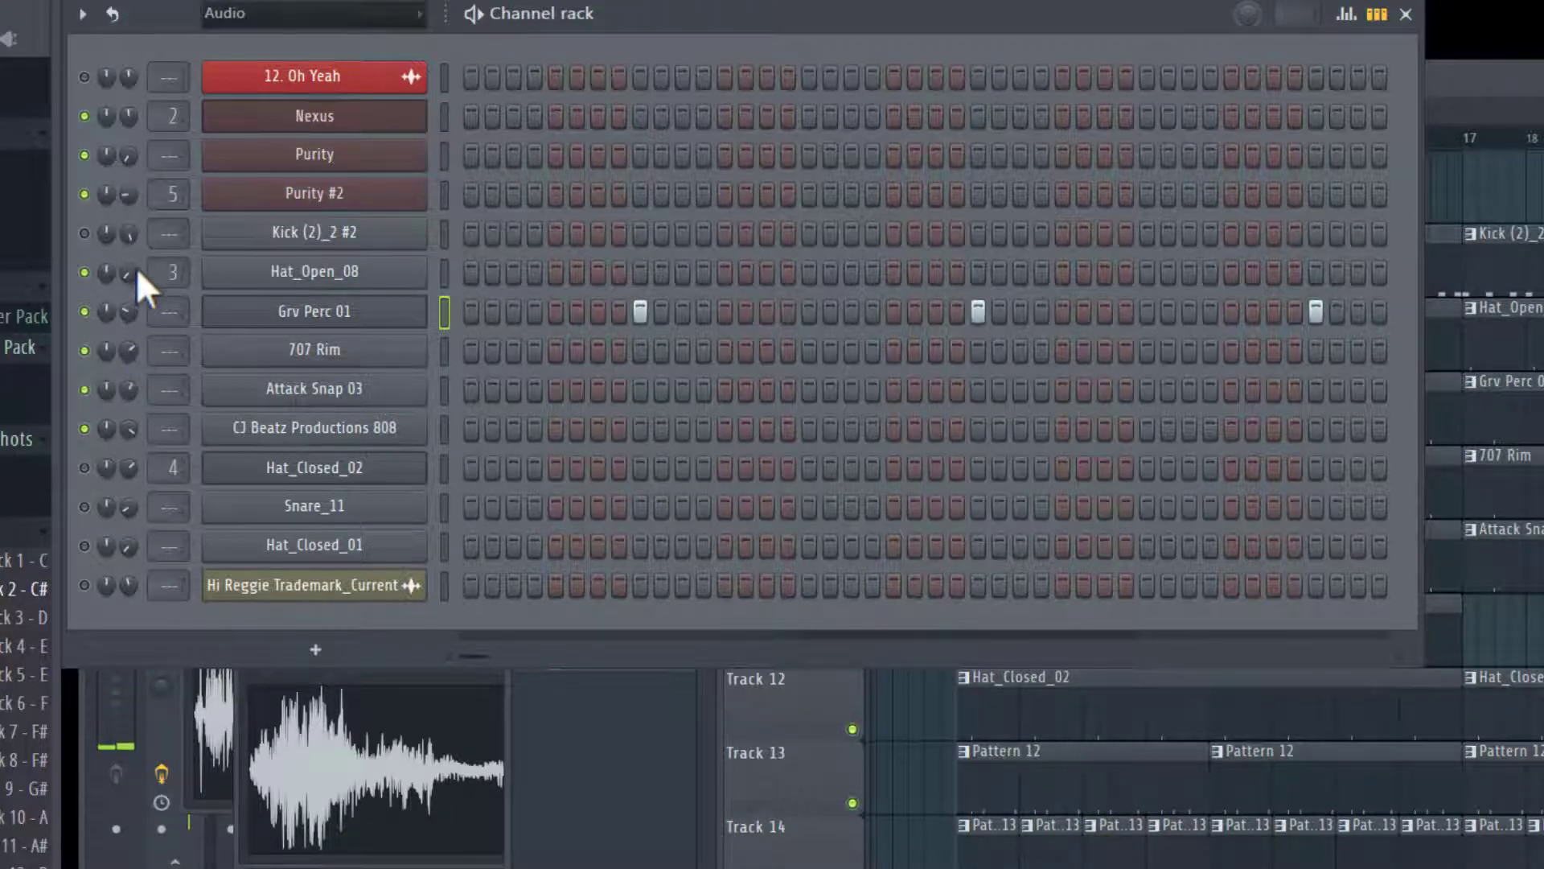
Unmute the Kick (2)_2 #2 channel and play its pattern in the piano roll
key(KP_Subtract)
key(KP_Subtract)
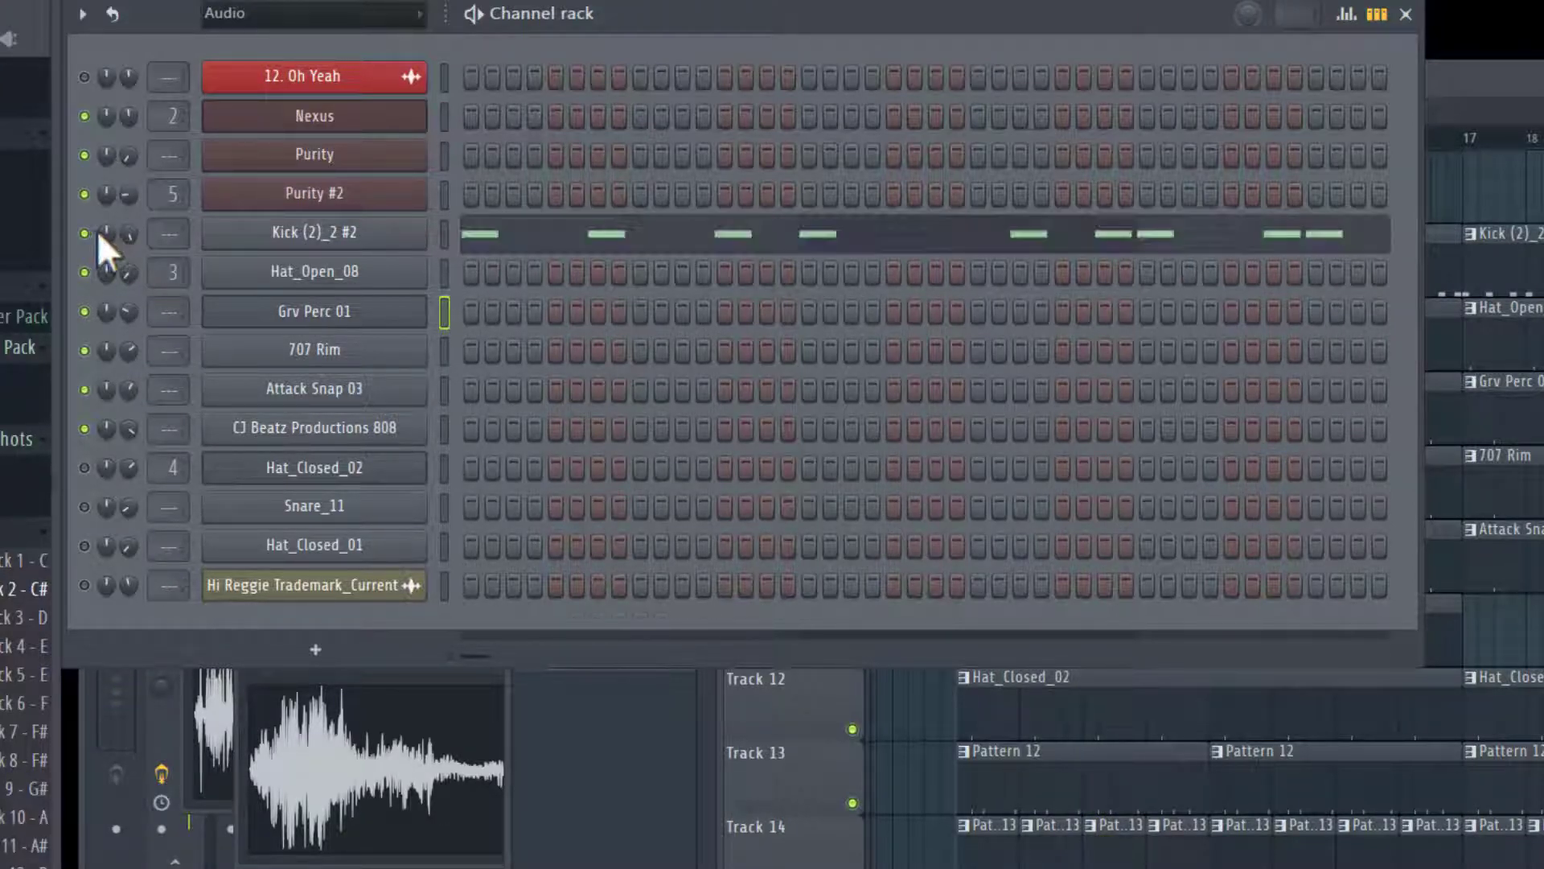
click(660, 242)
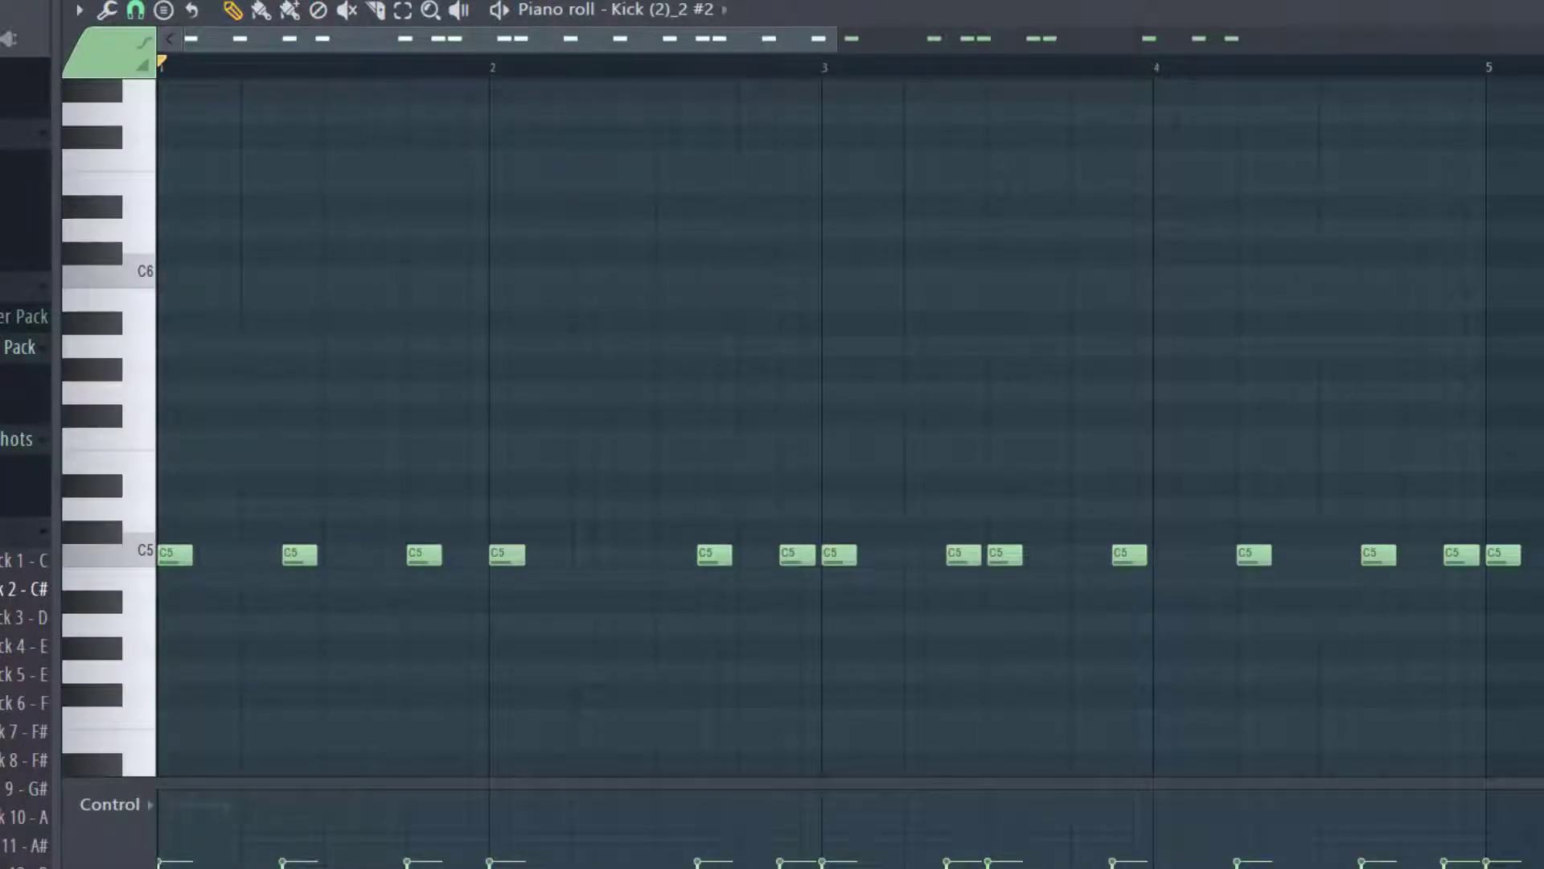
key(space)
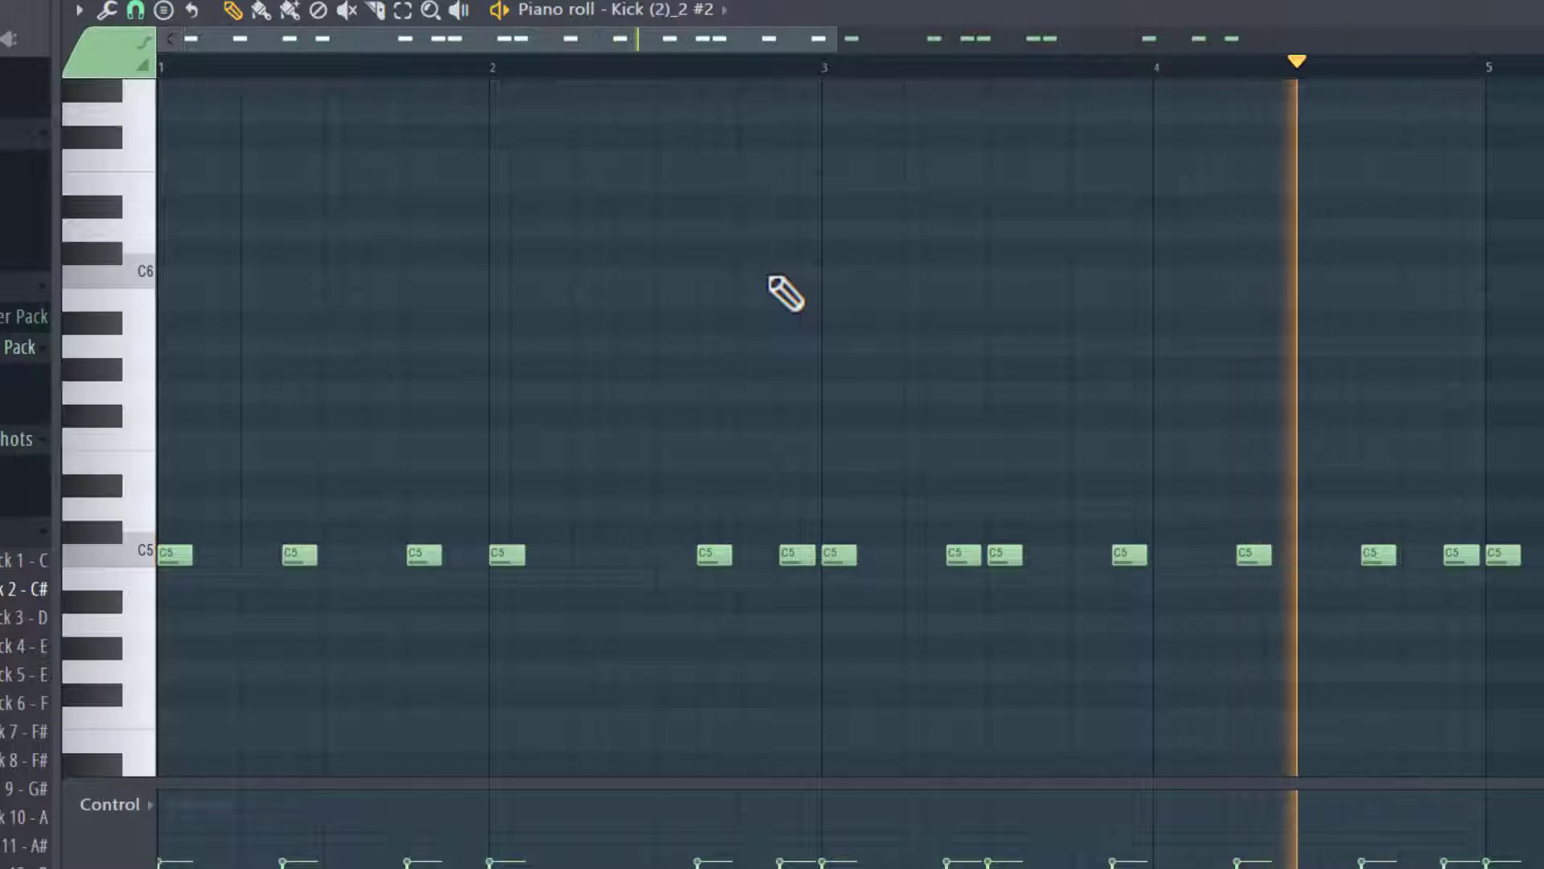
key(space)
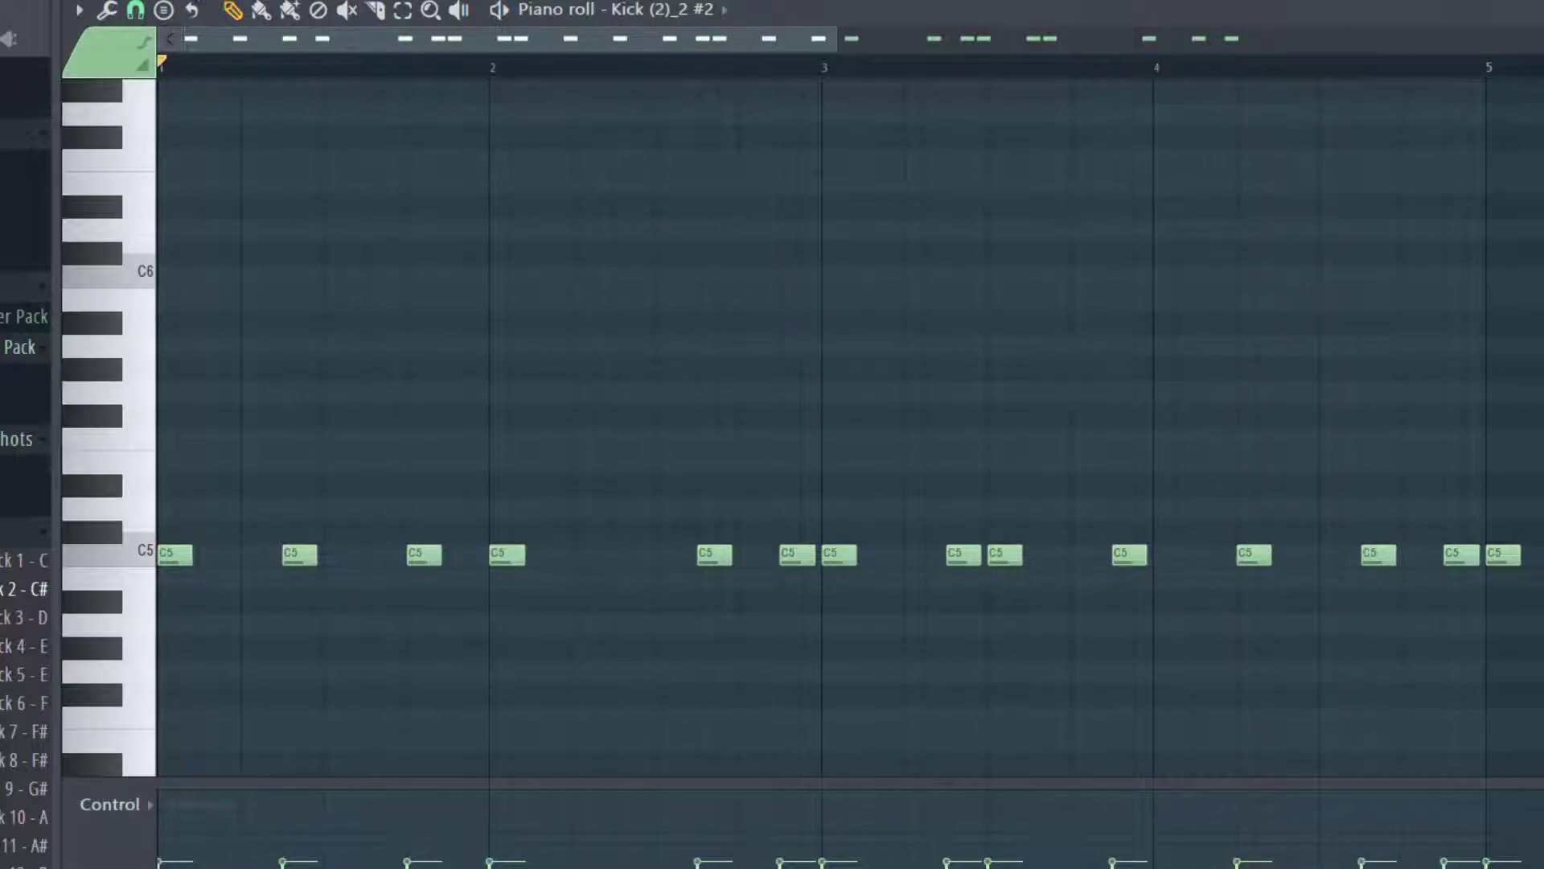
Open the playlist and play the arrangement from bar 9 with Kick (2)_2 #2 added
click(24, 0)
click(32, 0)
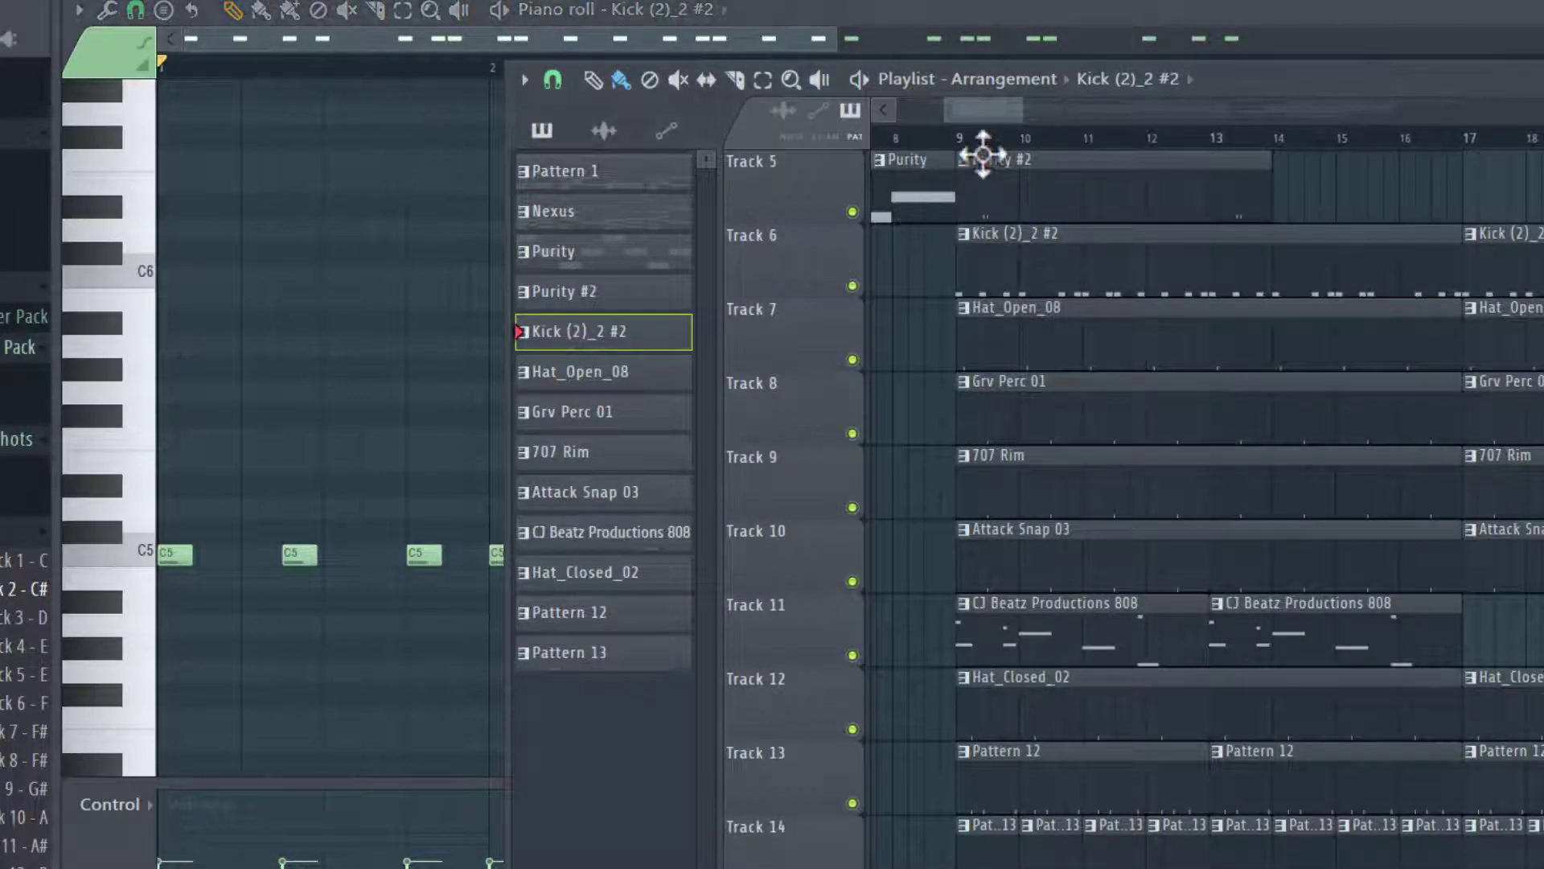
key(space)
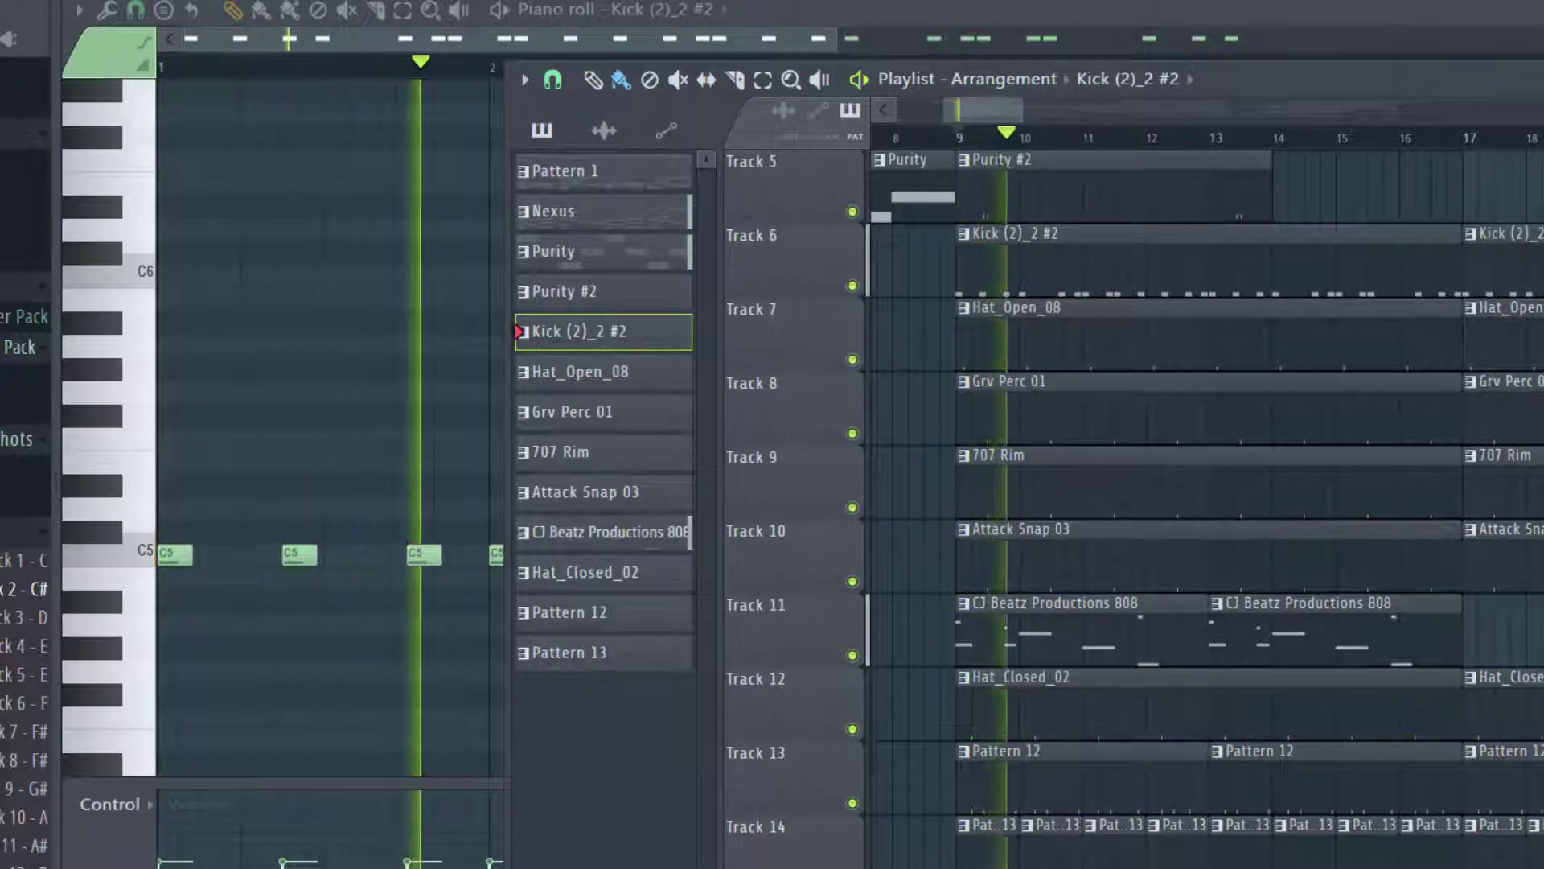
Unmute the Hat_Closed_02 channel and play its pattern alone in pattern mode
key(F6)
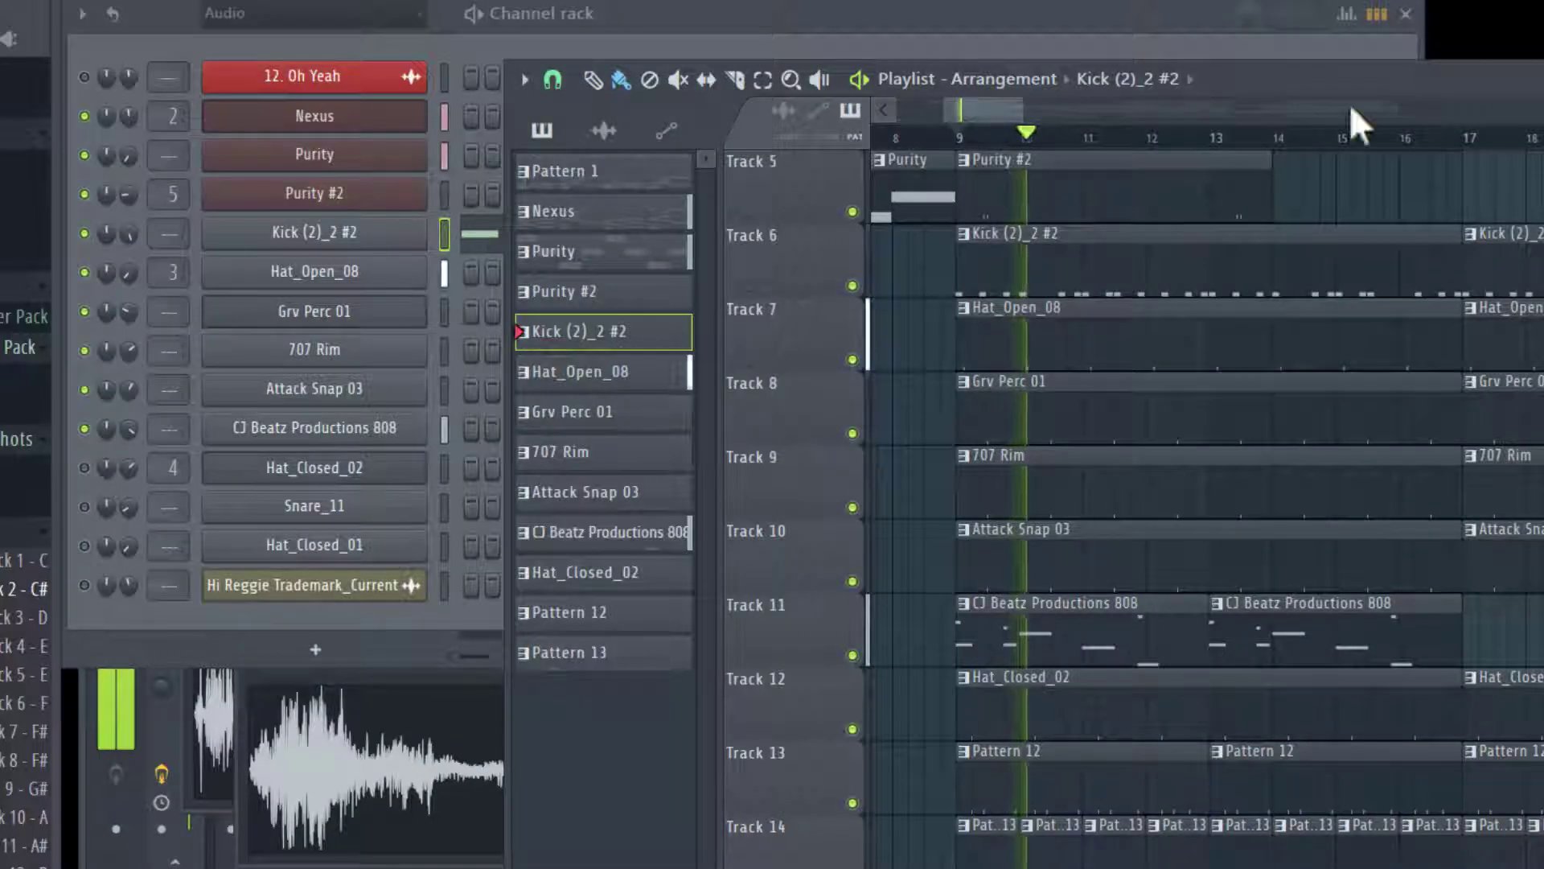
click(485, 47)
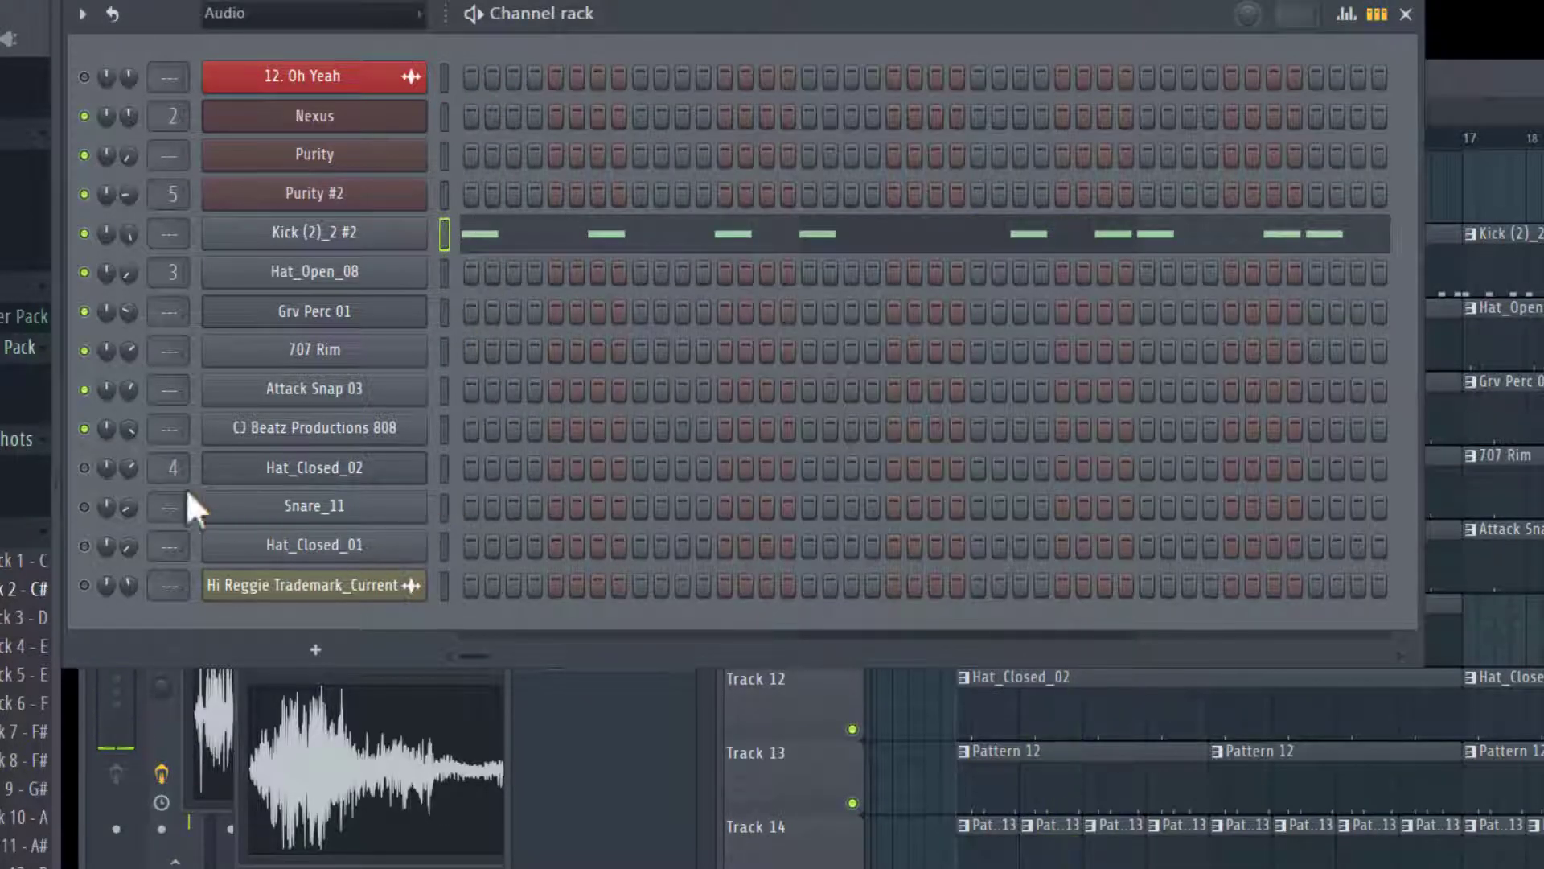
key(KP_Add)
key(KP_Add)
key(KP_Add)
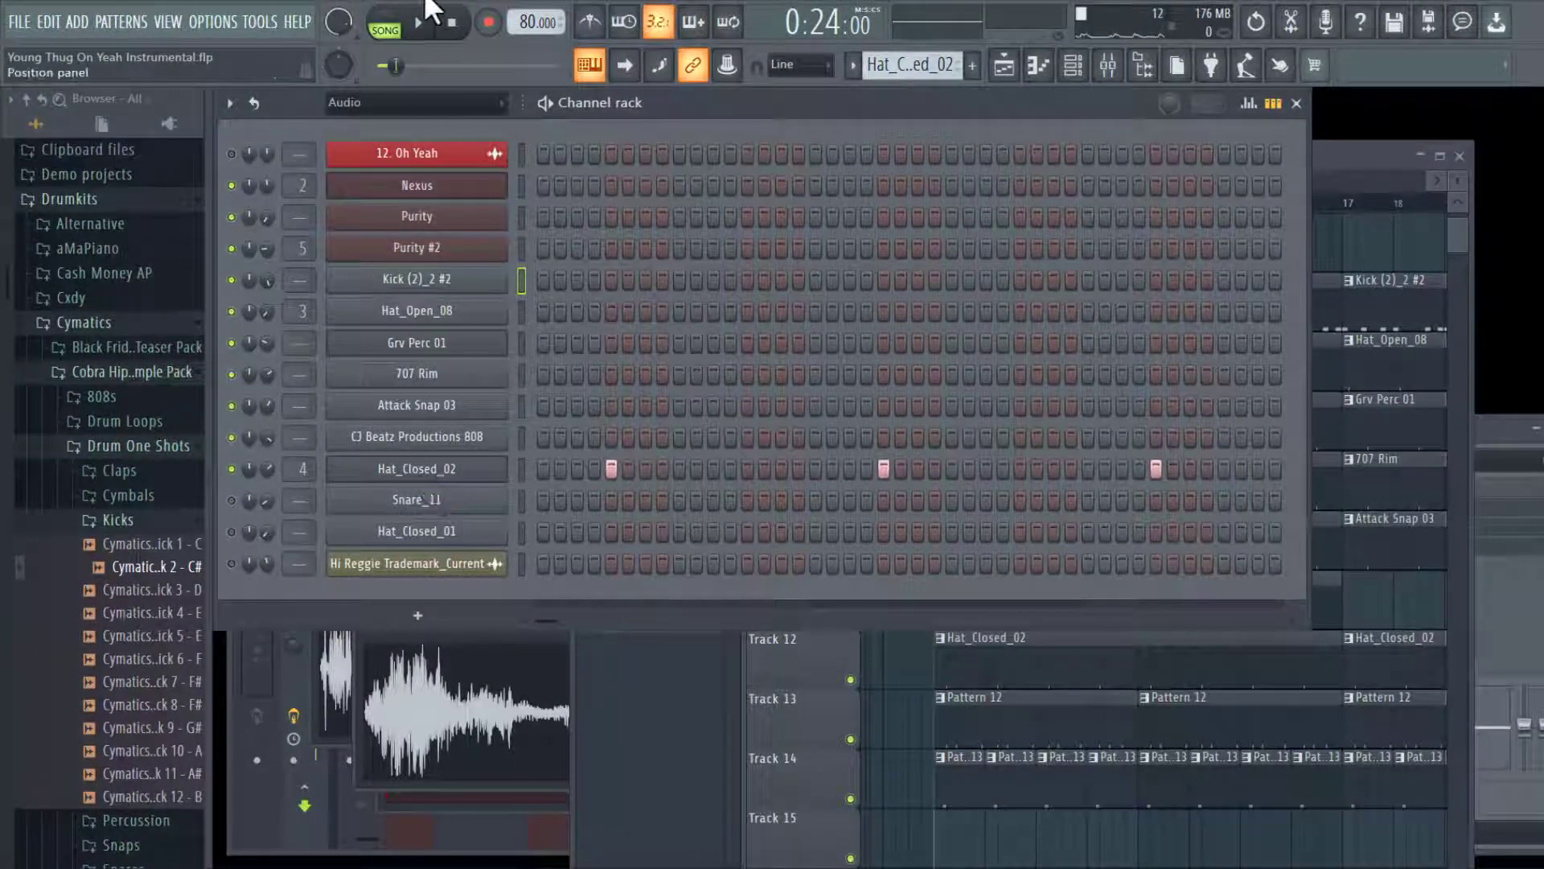
click(385, 29)
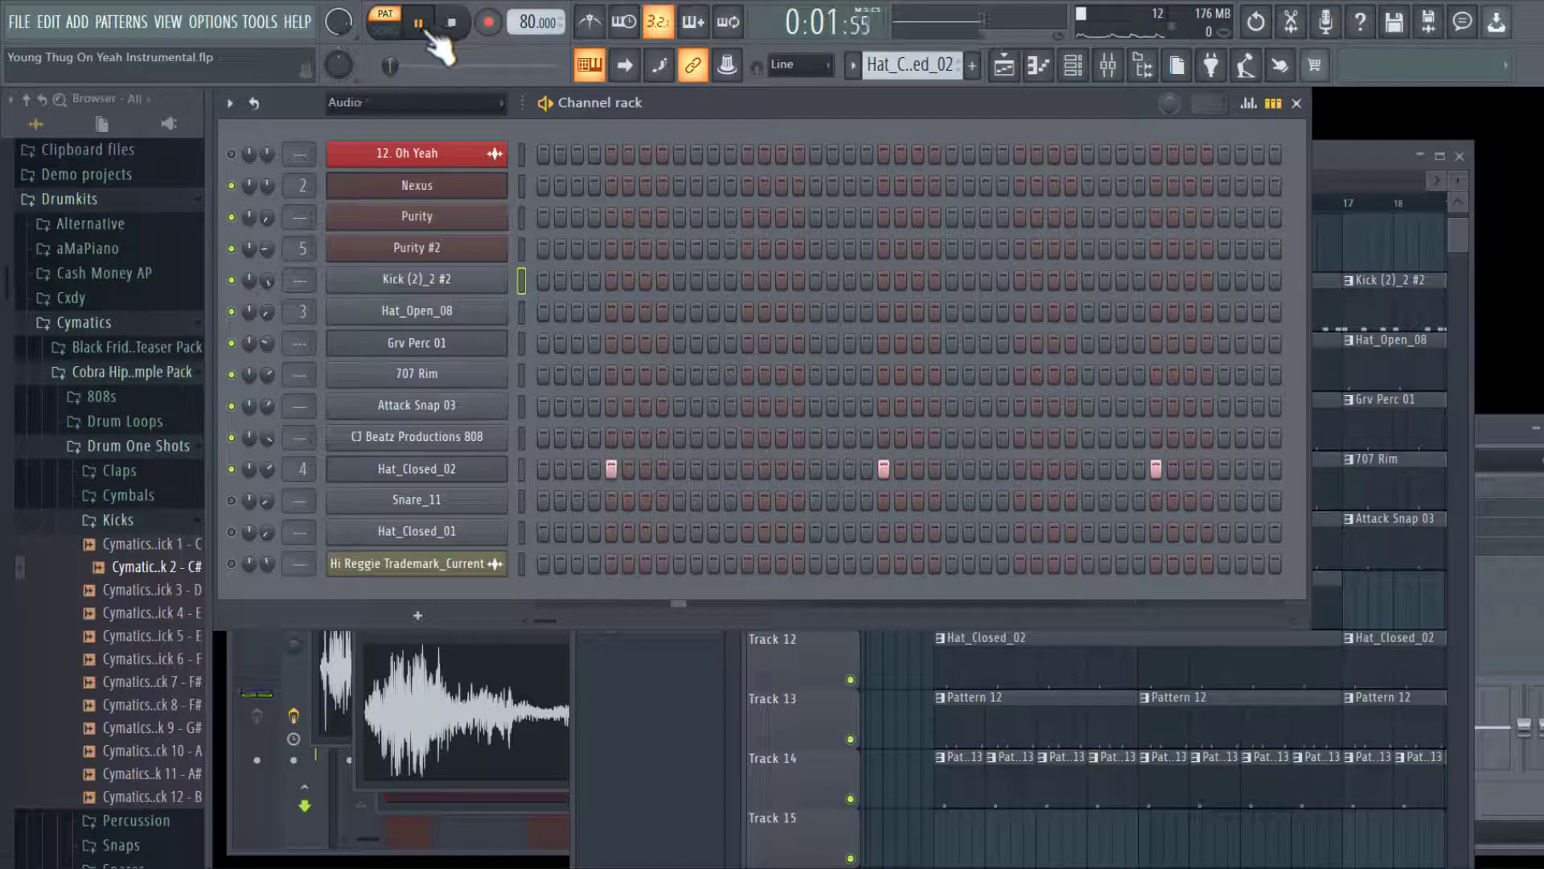
Place a Hat_Closed_02 clip at bar 9 on Track 16 and play the arrangement from bar 9 in song mode
click(394, 31)
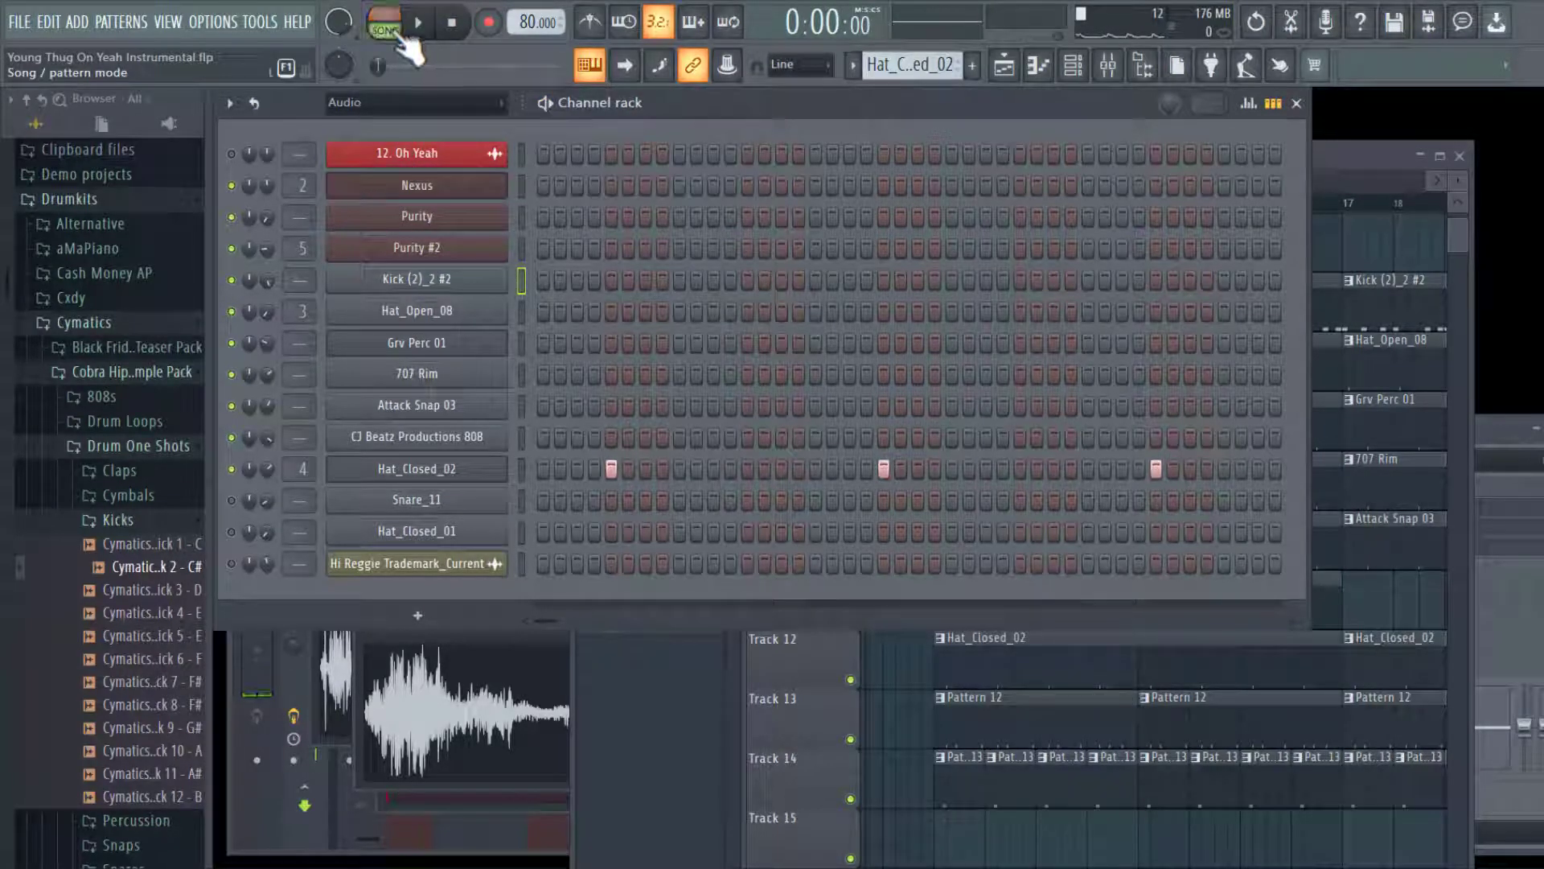
click(833, 796)
scroll(958, 734, down, 2)
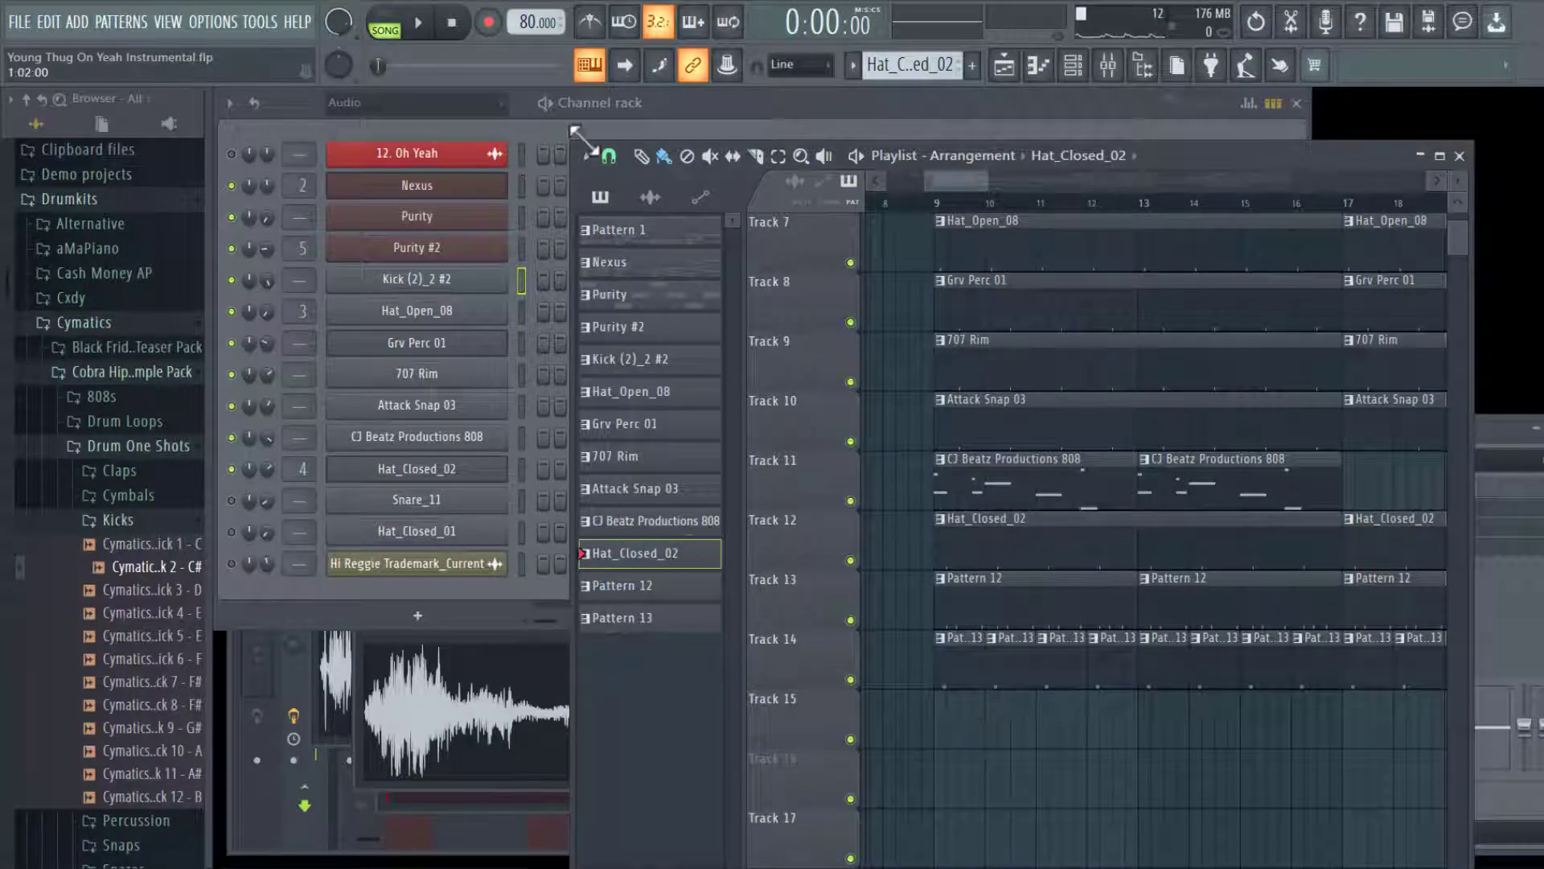
click(591, 133)
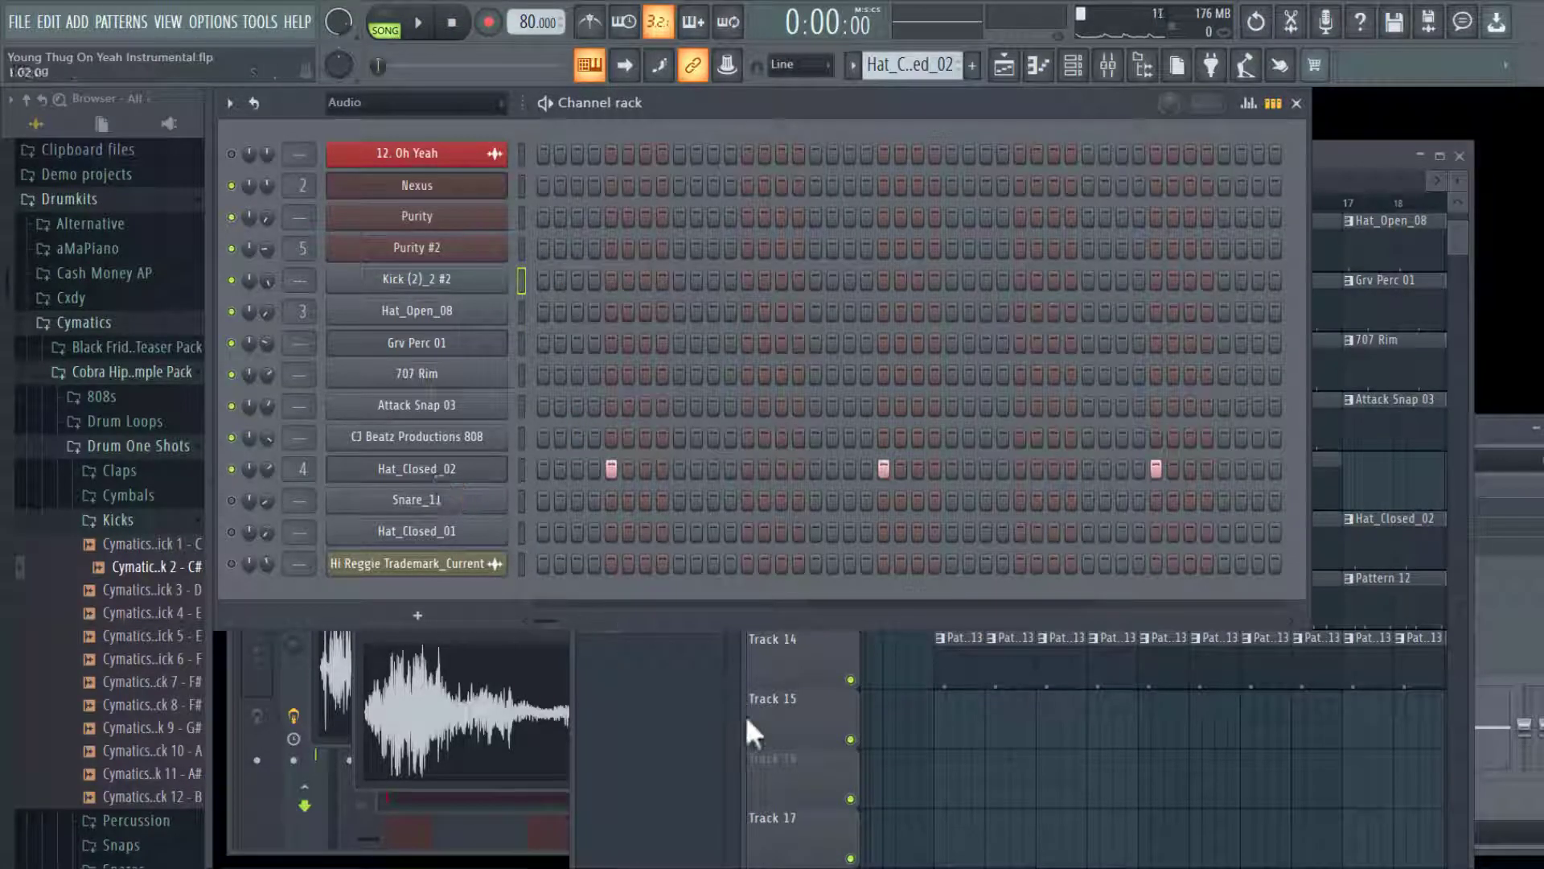
drag(748, 724, 760, 716)
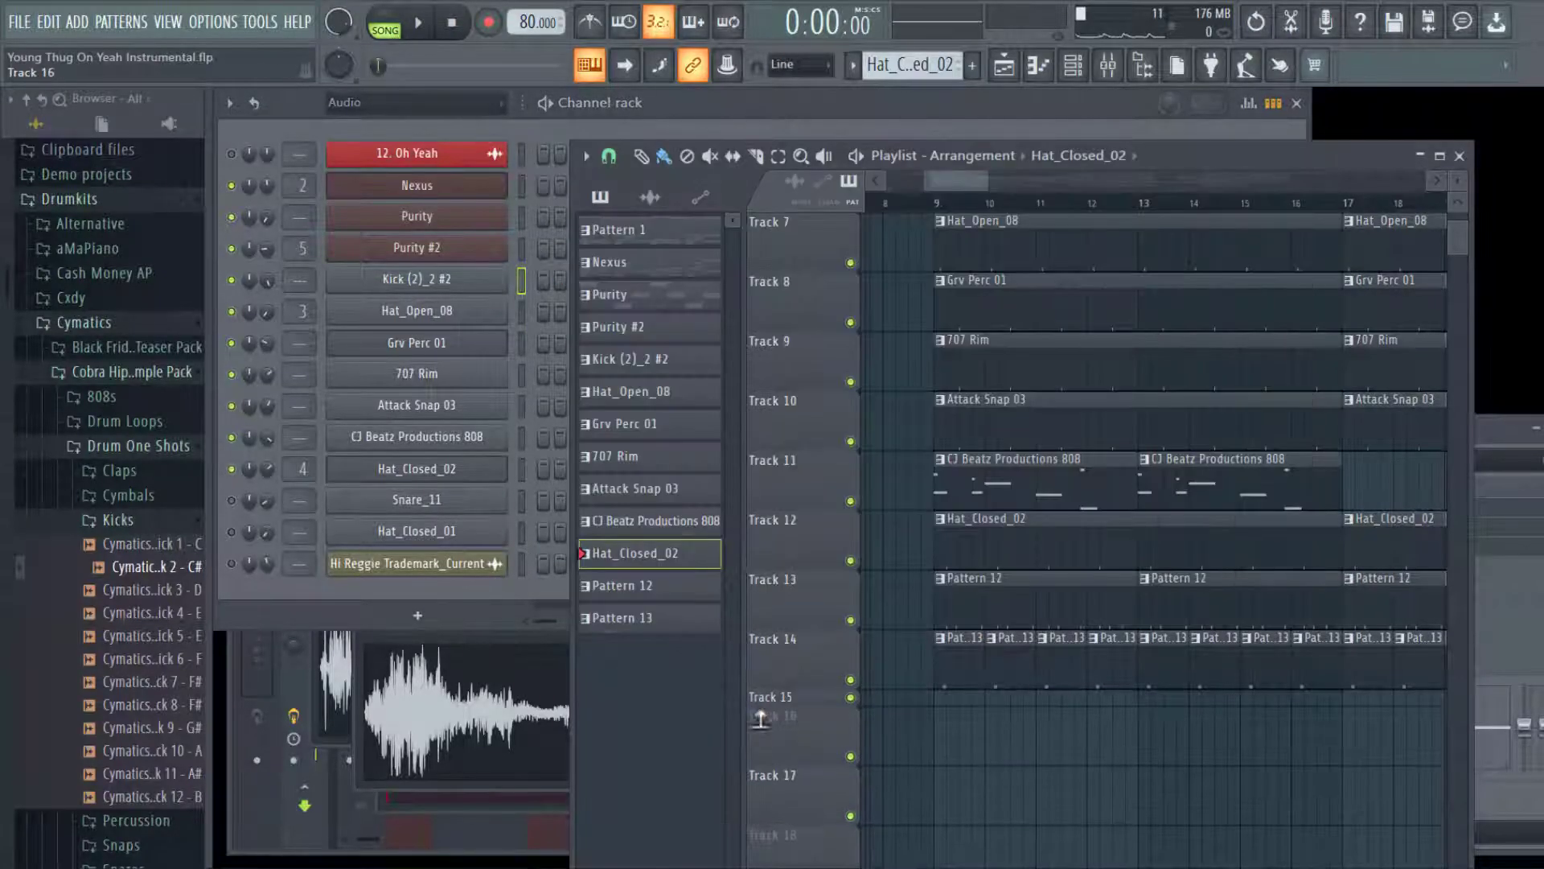
click(940, 750)
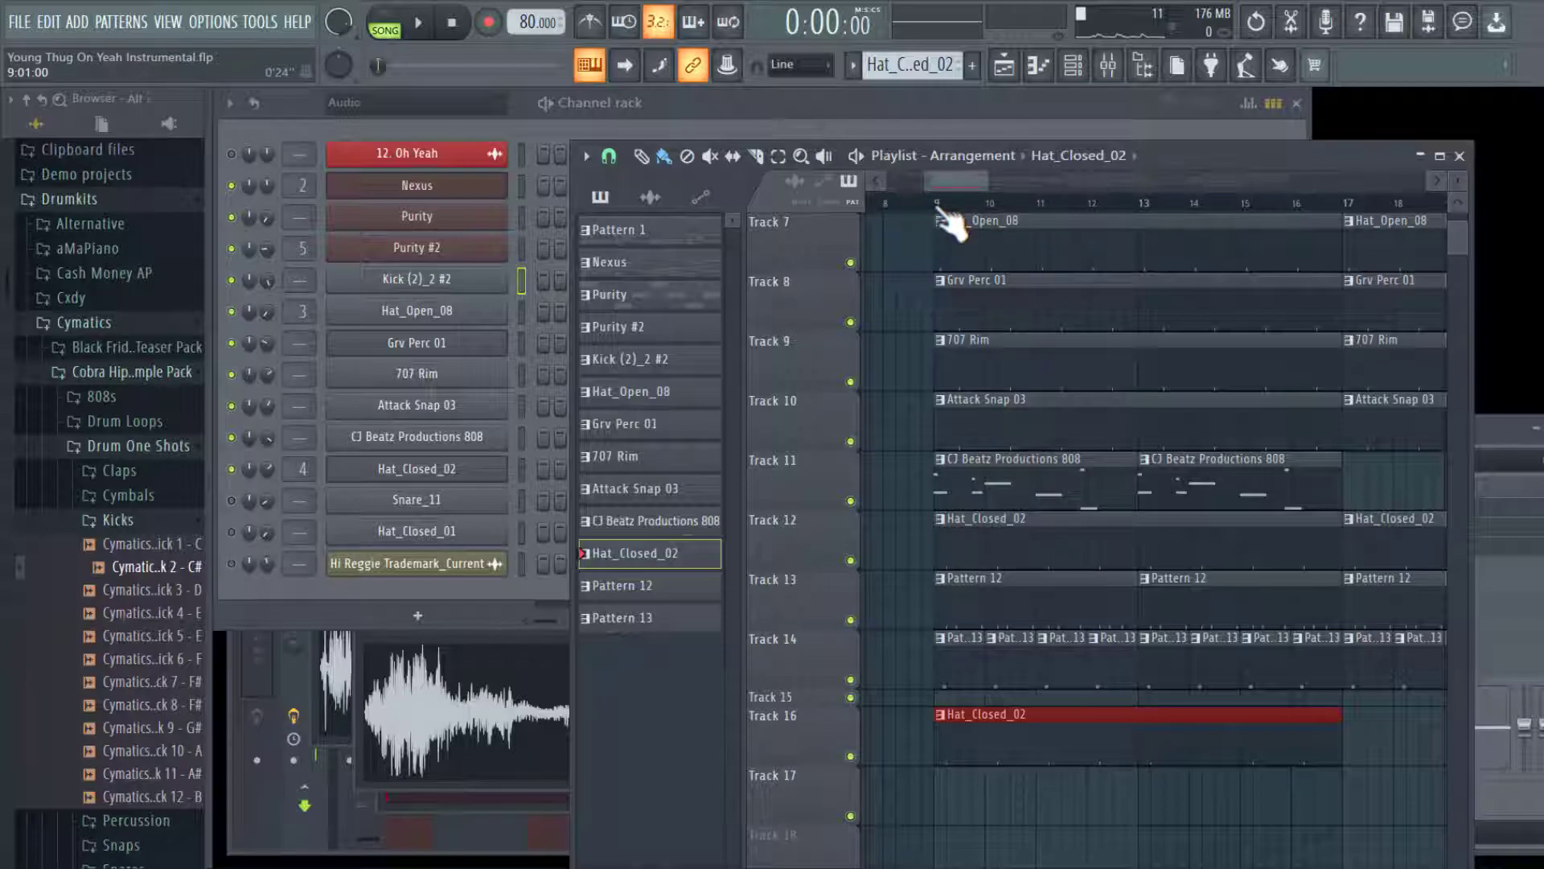
key(space)
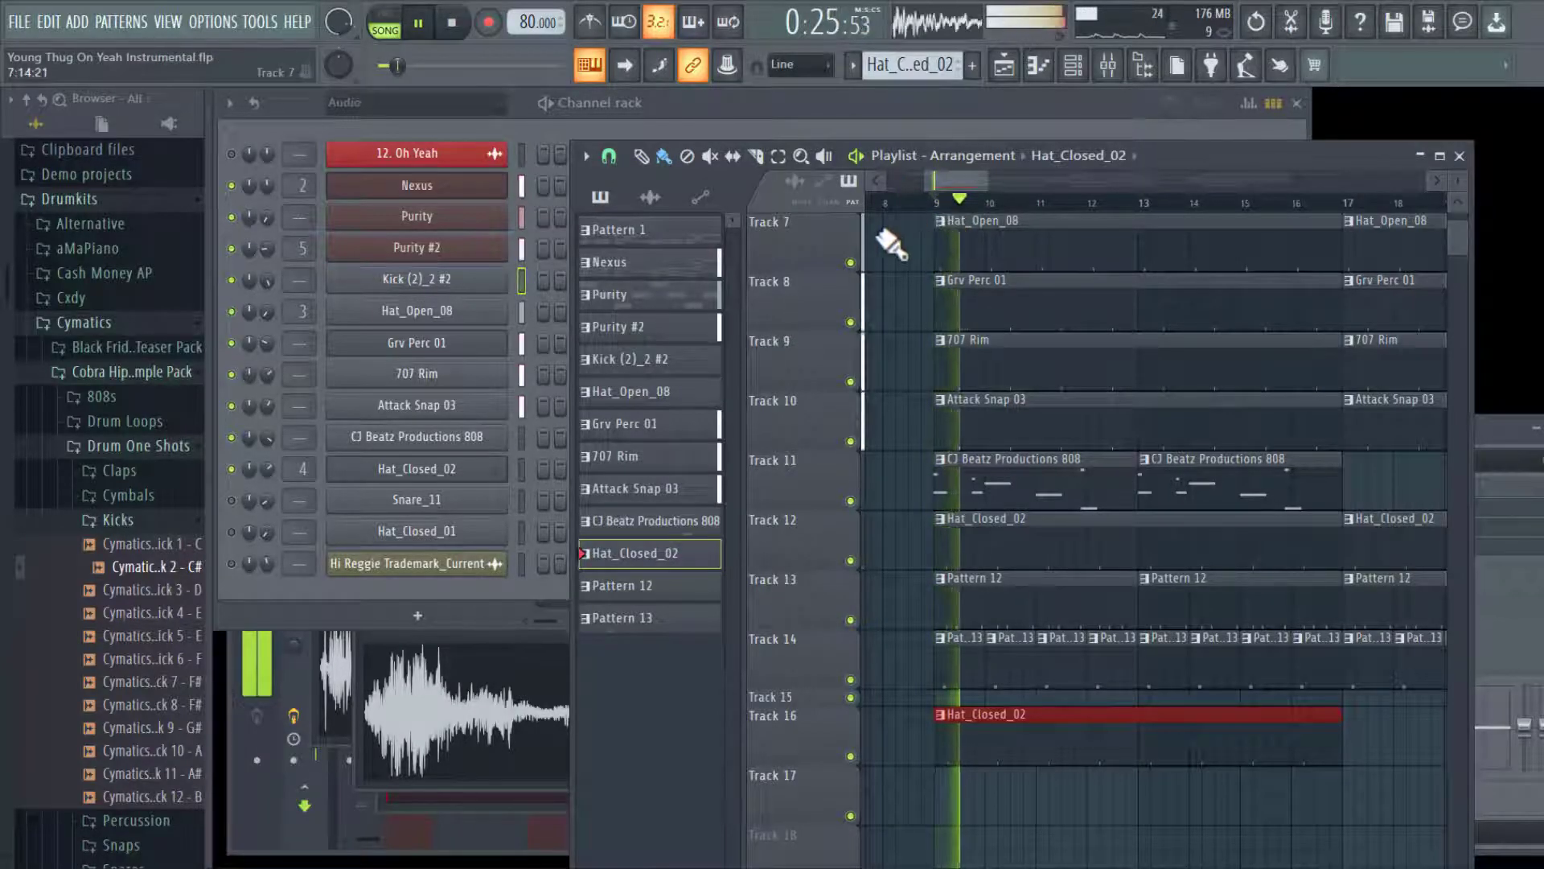
Delete the extra Hat_Closed_02 clip from Track 16 and stop playback
click(552, 127)
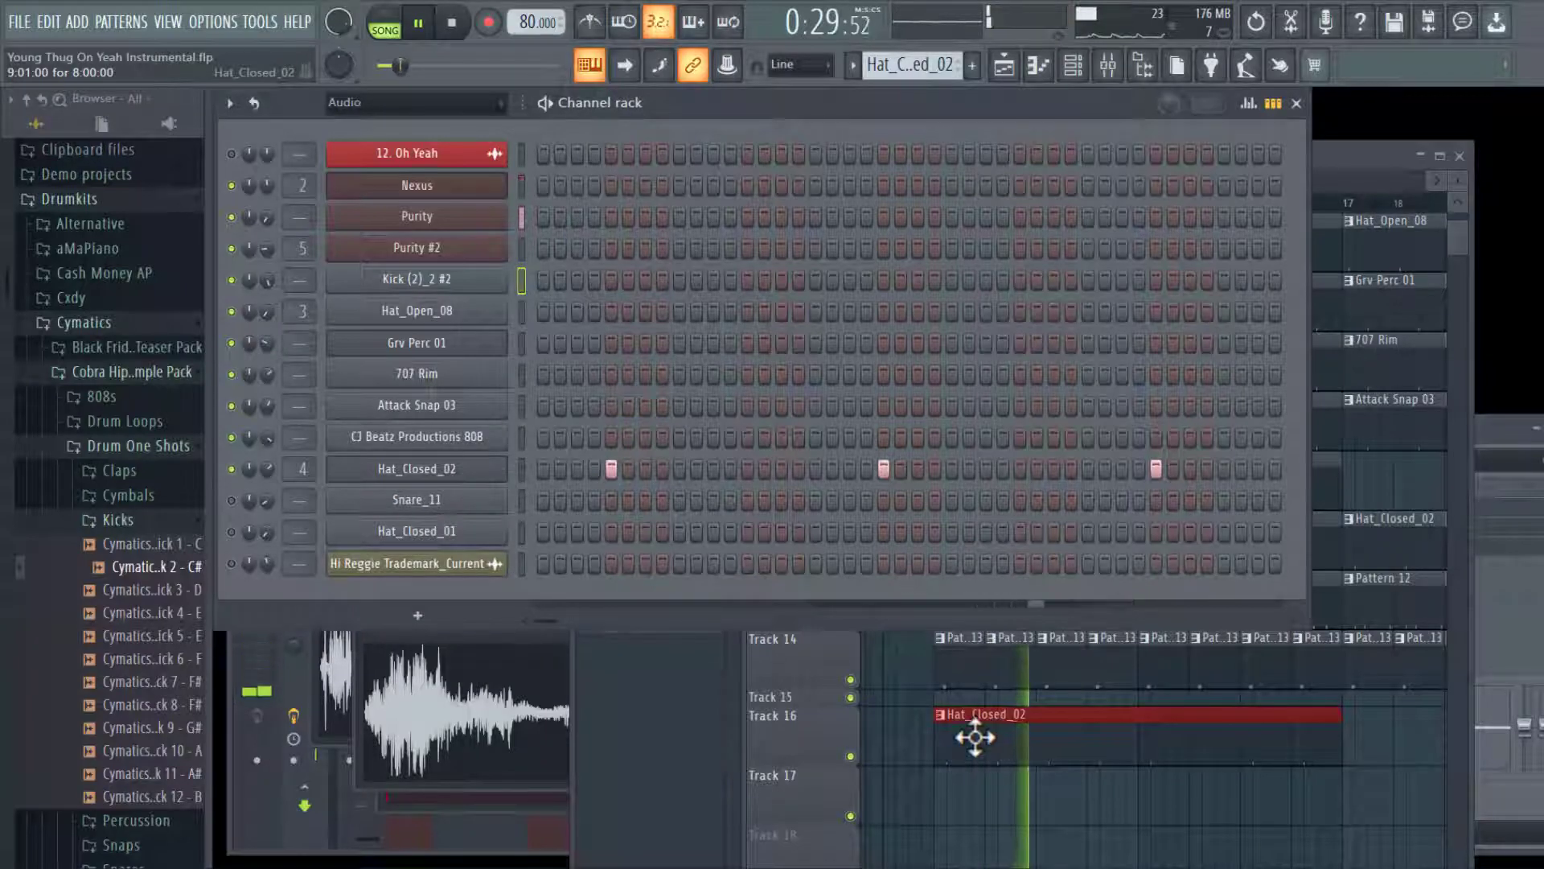
right_click(975, 737)
key(space)
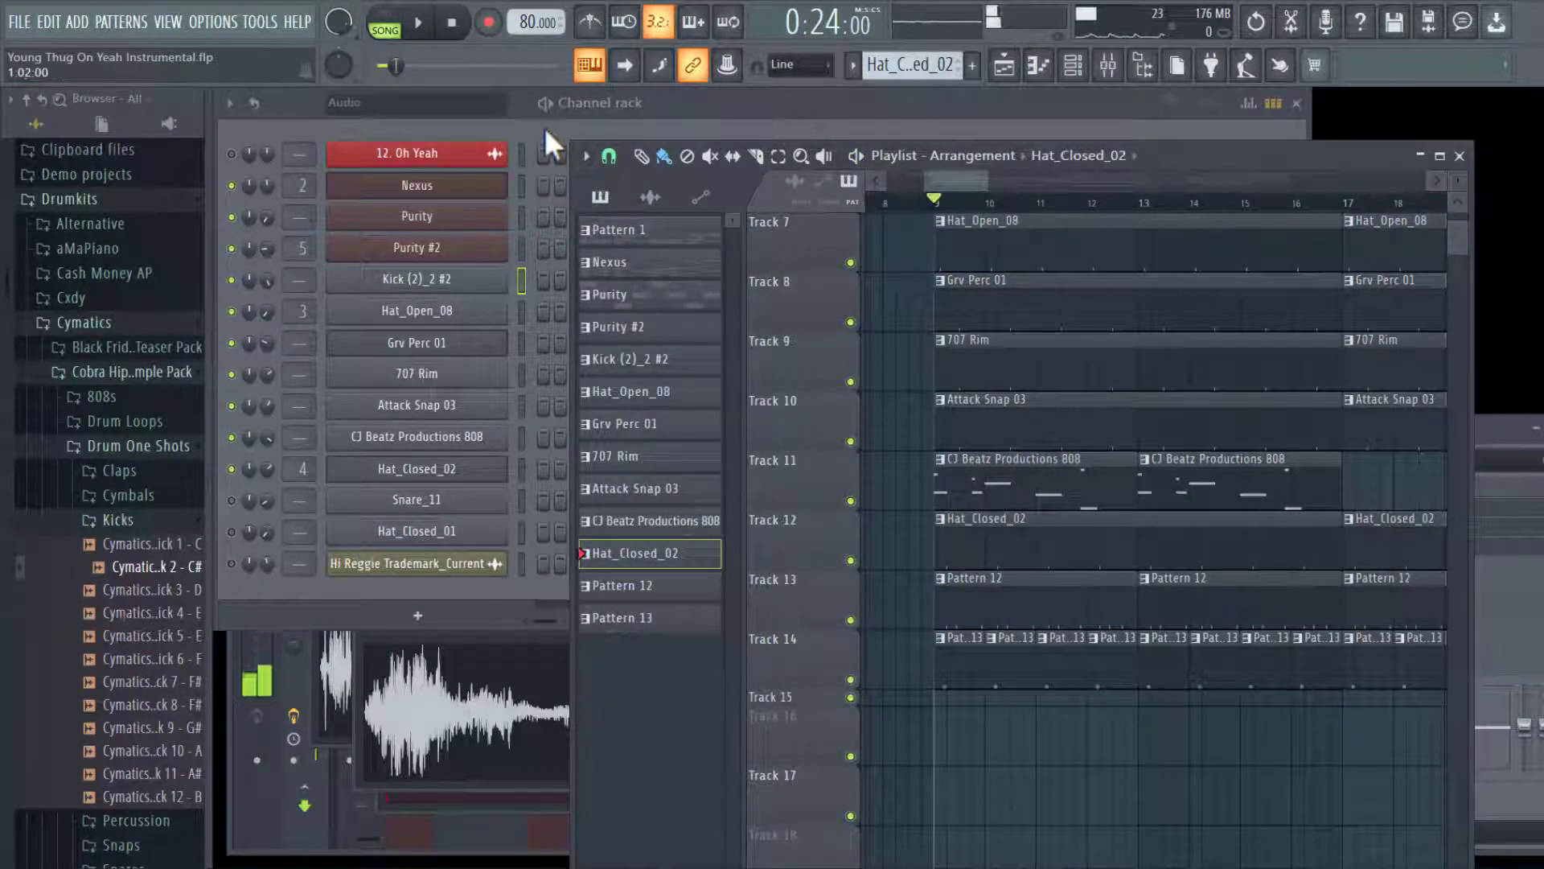
Unmute the Snare_11 channel and play Pattern 12 alone in pattern mode
click(544, 127)
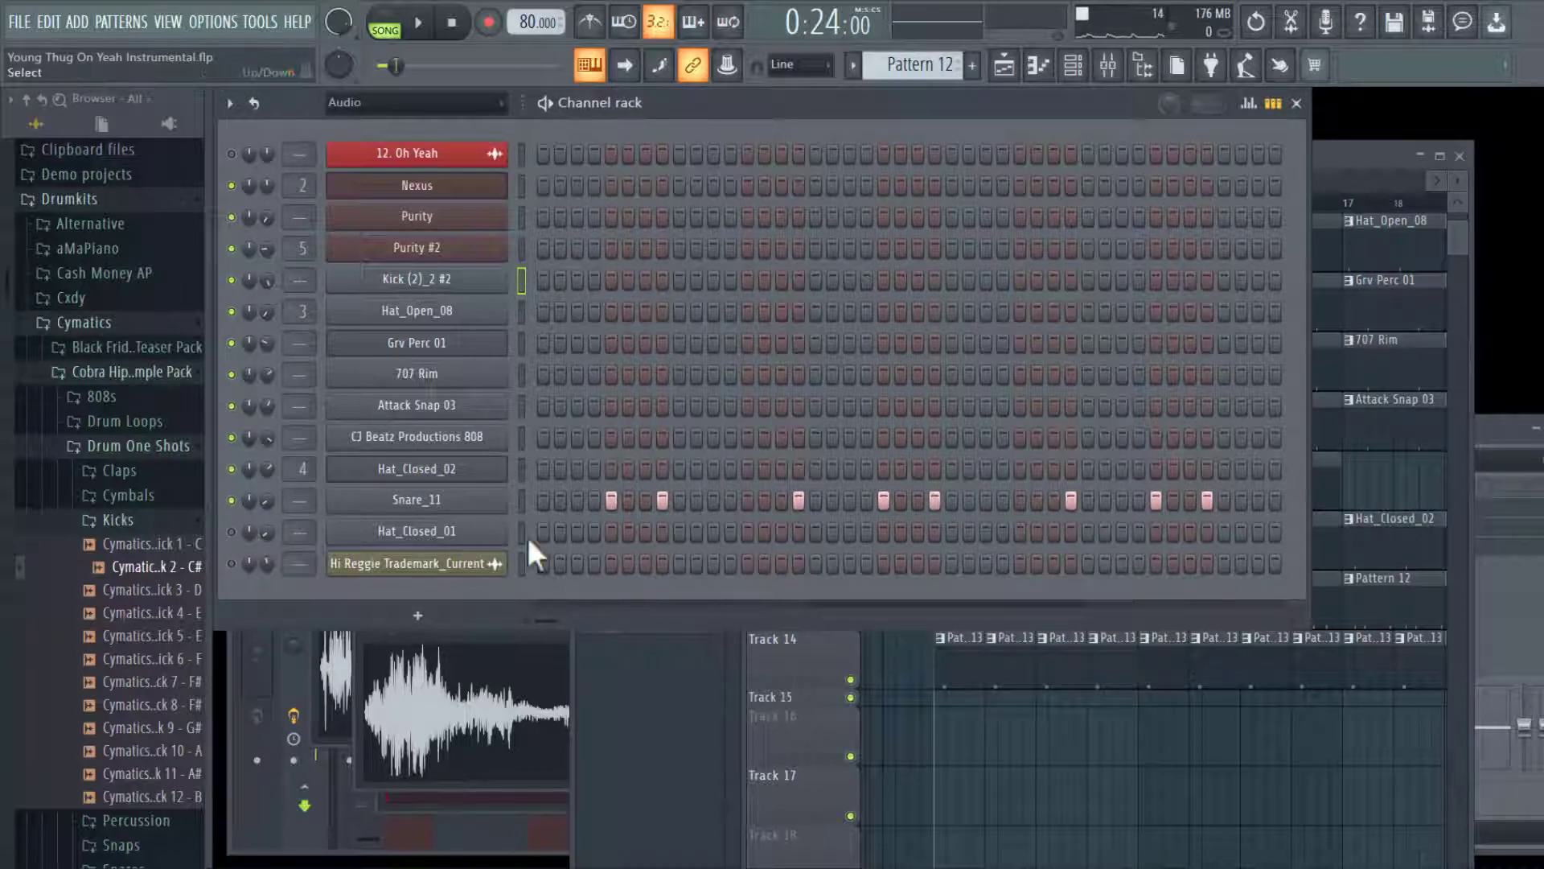
click(400, 26)
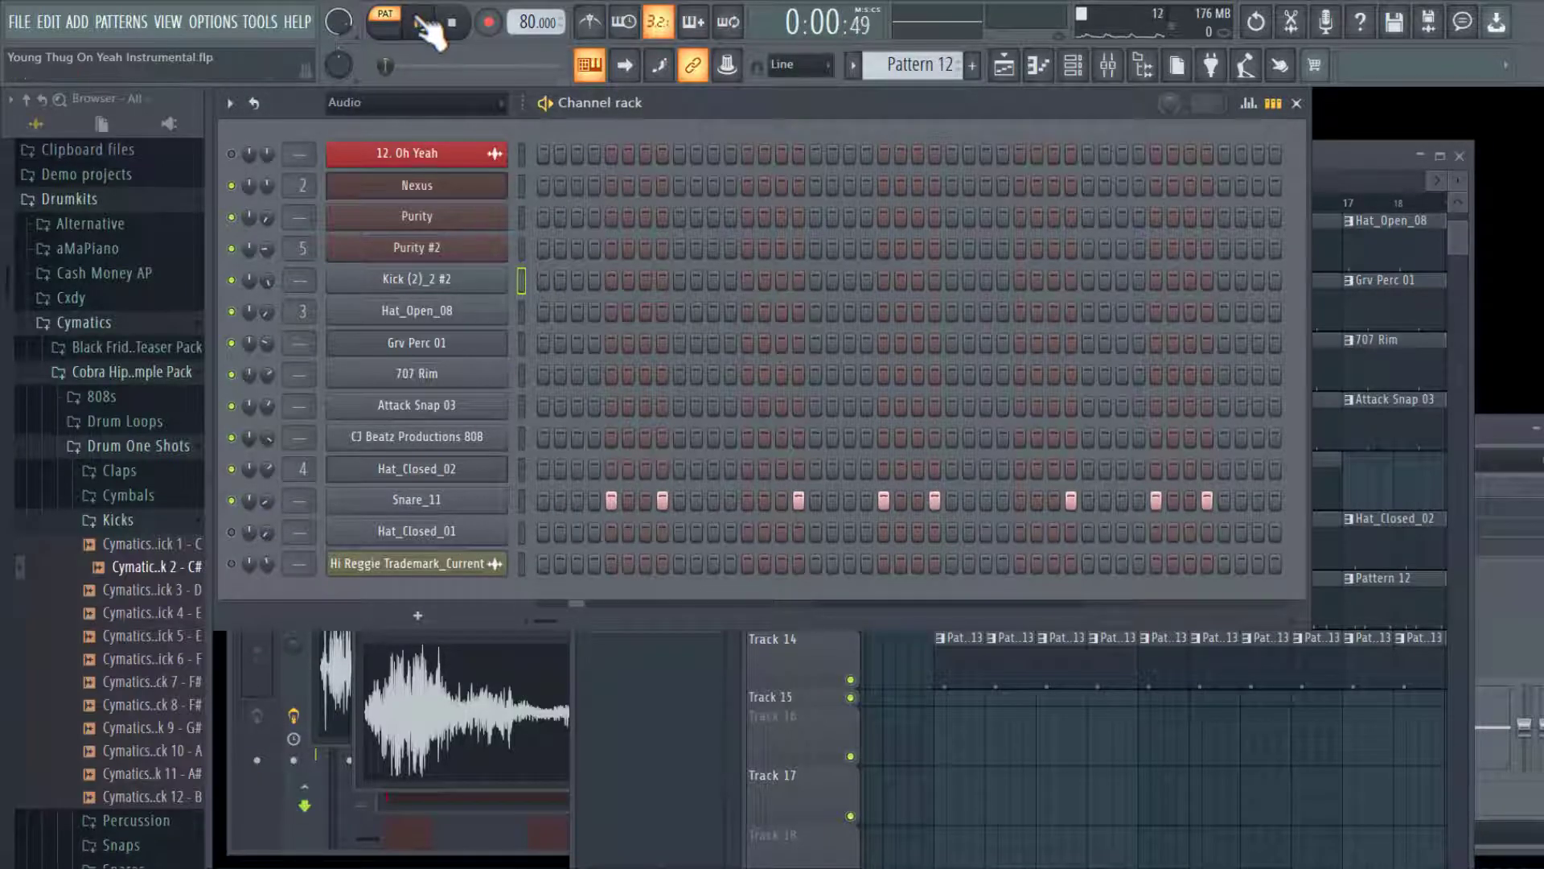
click(422, 24)
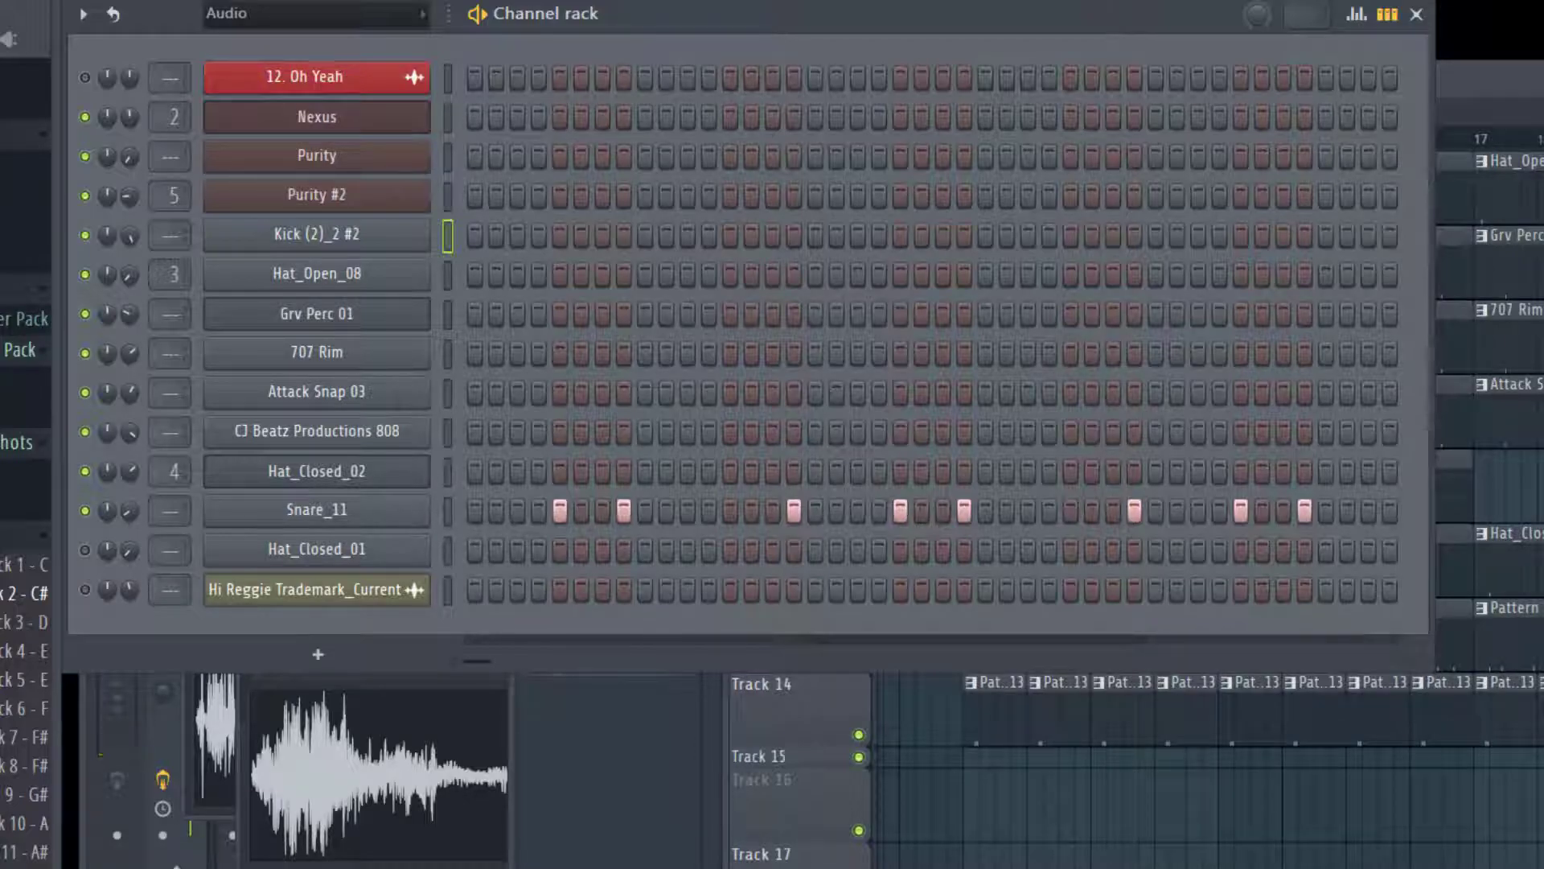
Play the arrangement from bar 9 with Snare_11 added and return to the channel rack
click(821, 829)
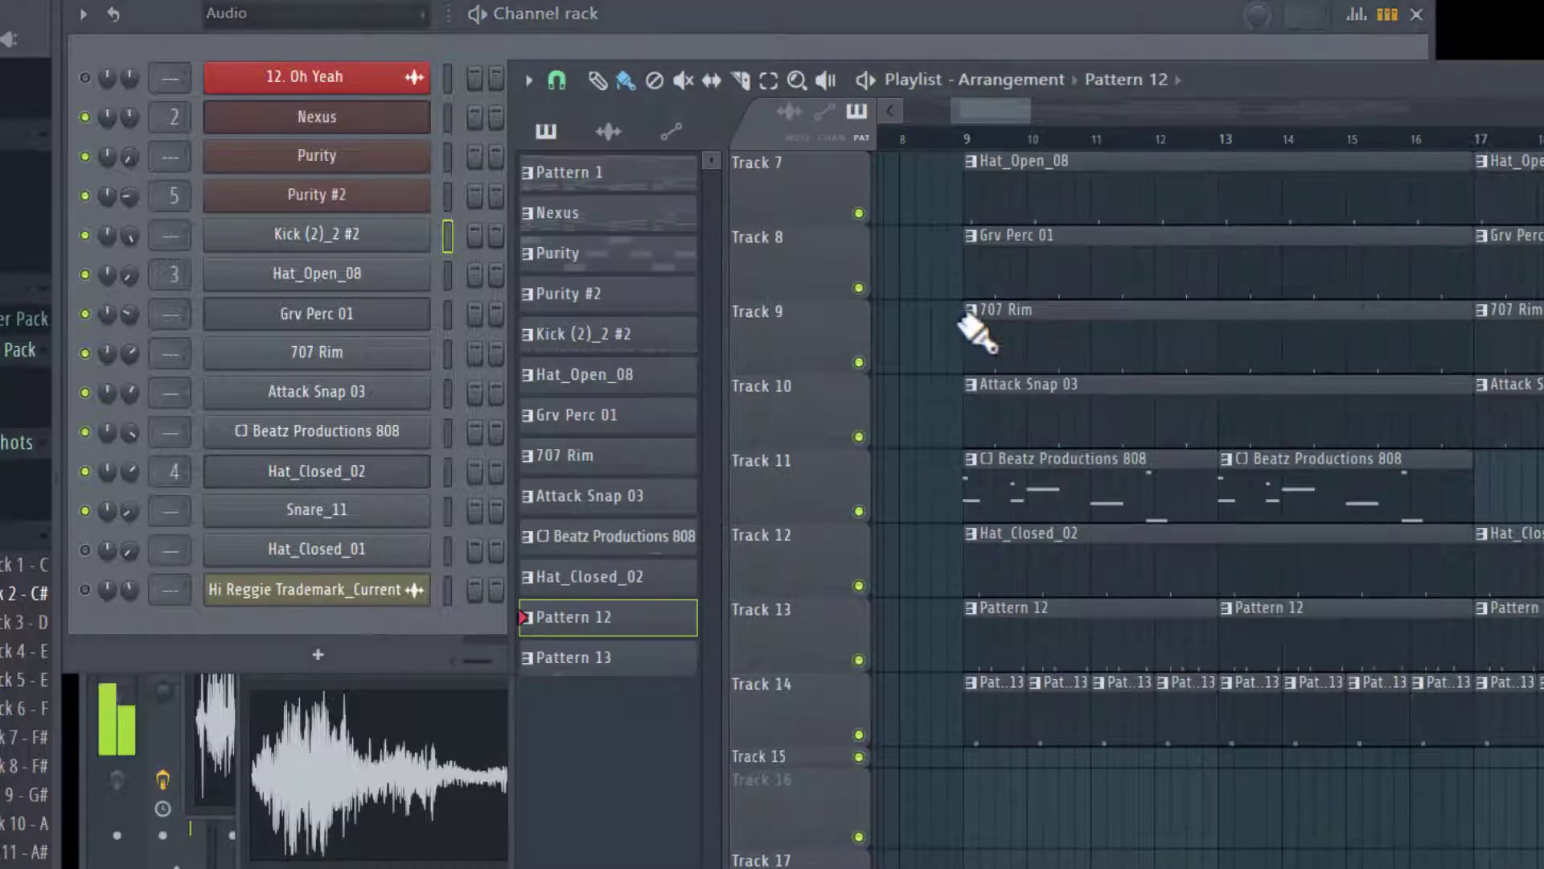
click(967, 138)
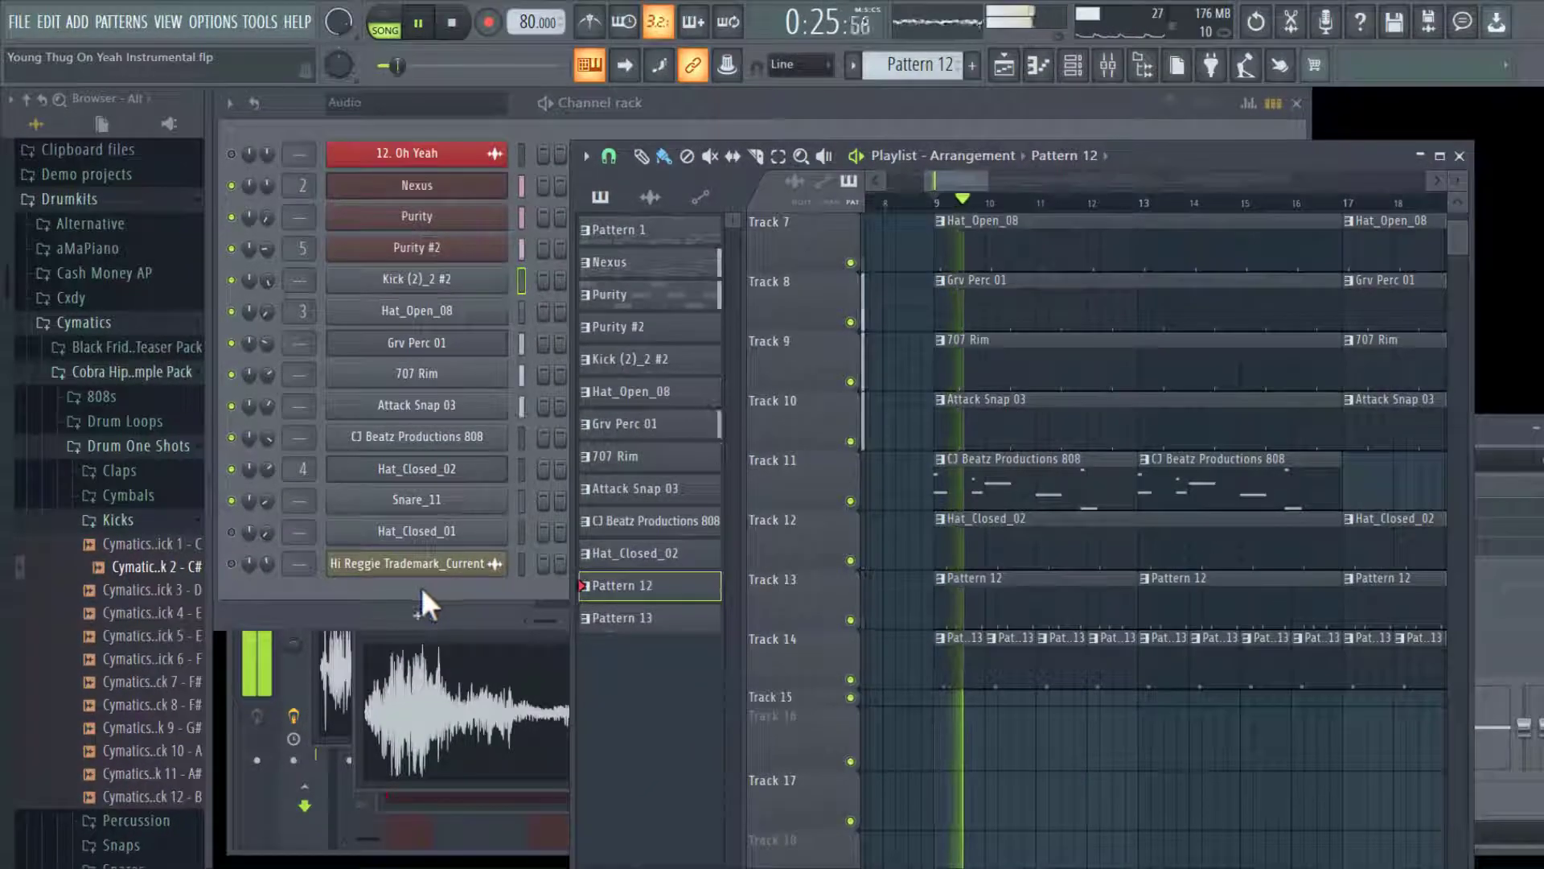
click(489, 599)
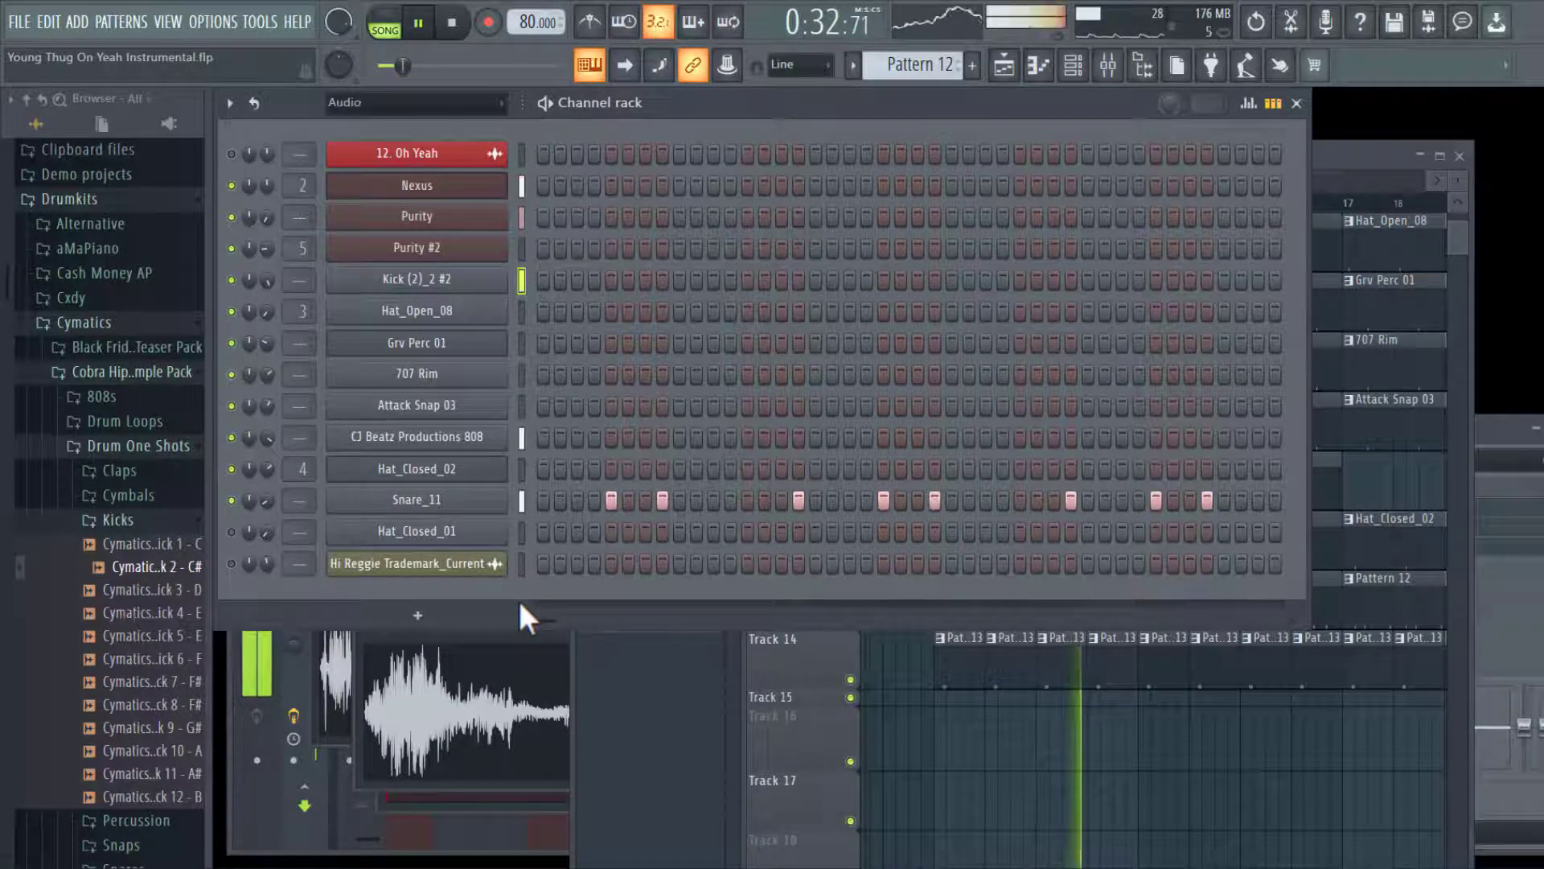
key(space)
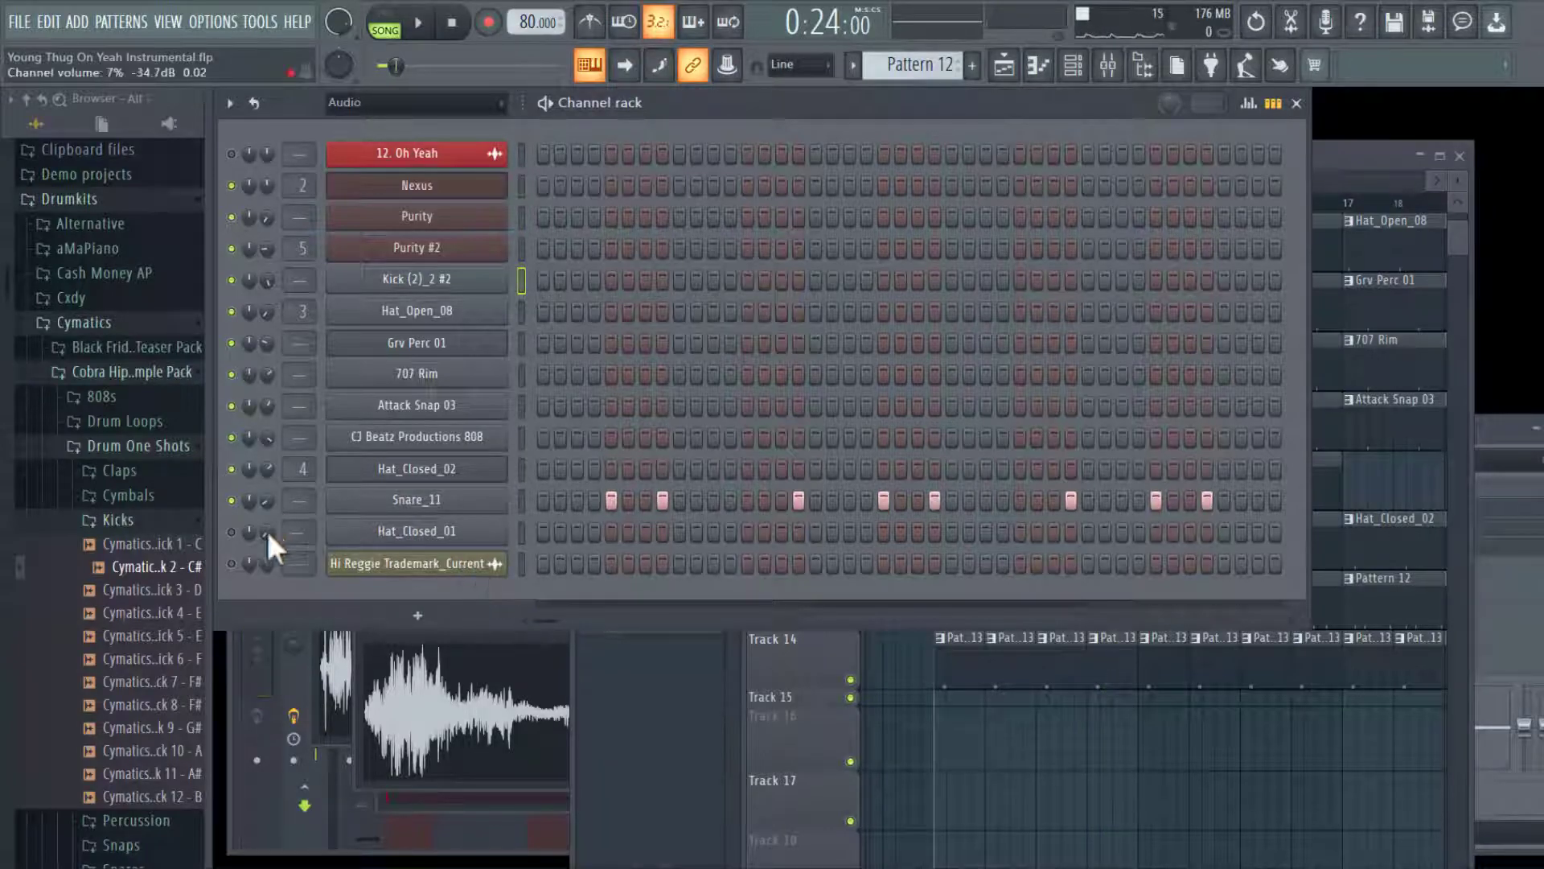
Unmute the Hat_Closed_01 channel and play Pattern 13 alone in its piano roll, zoomed in on the first bar
key(KP_Add)
click(233, 531)
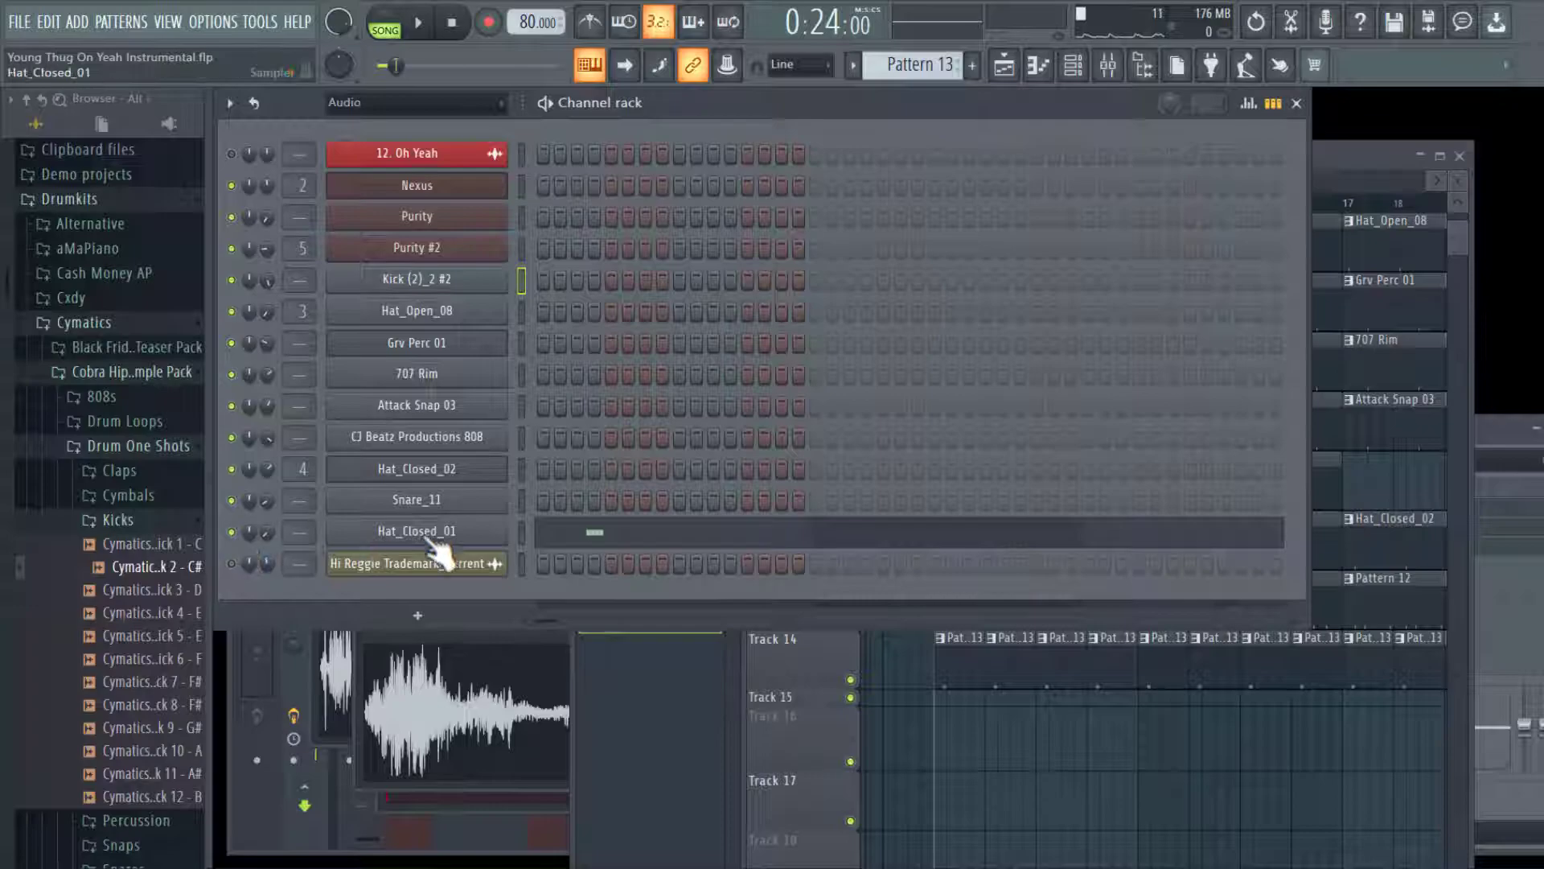
click(772, 748)
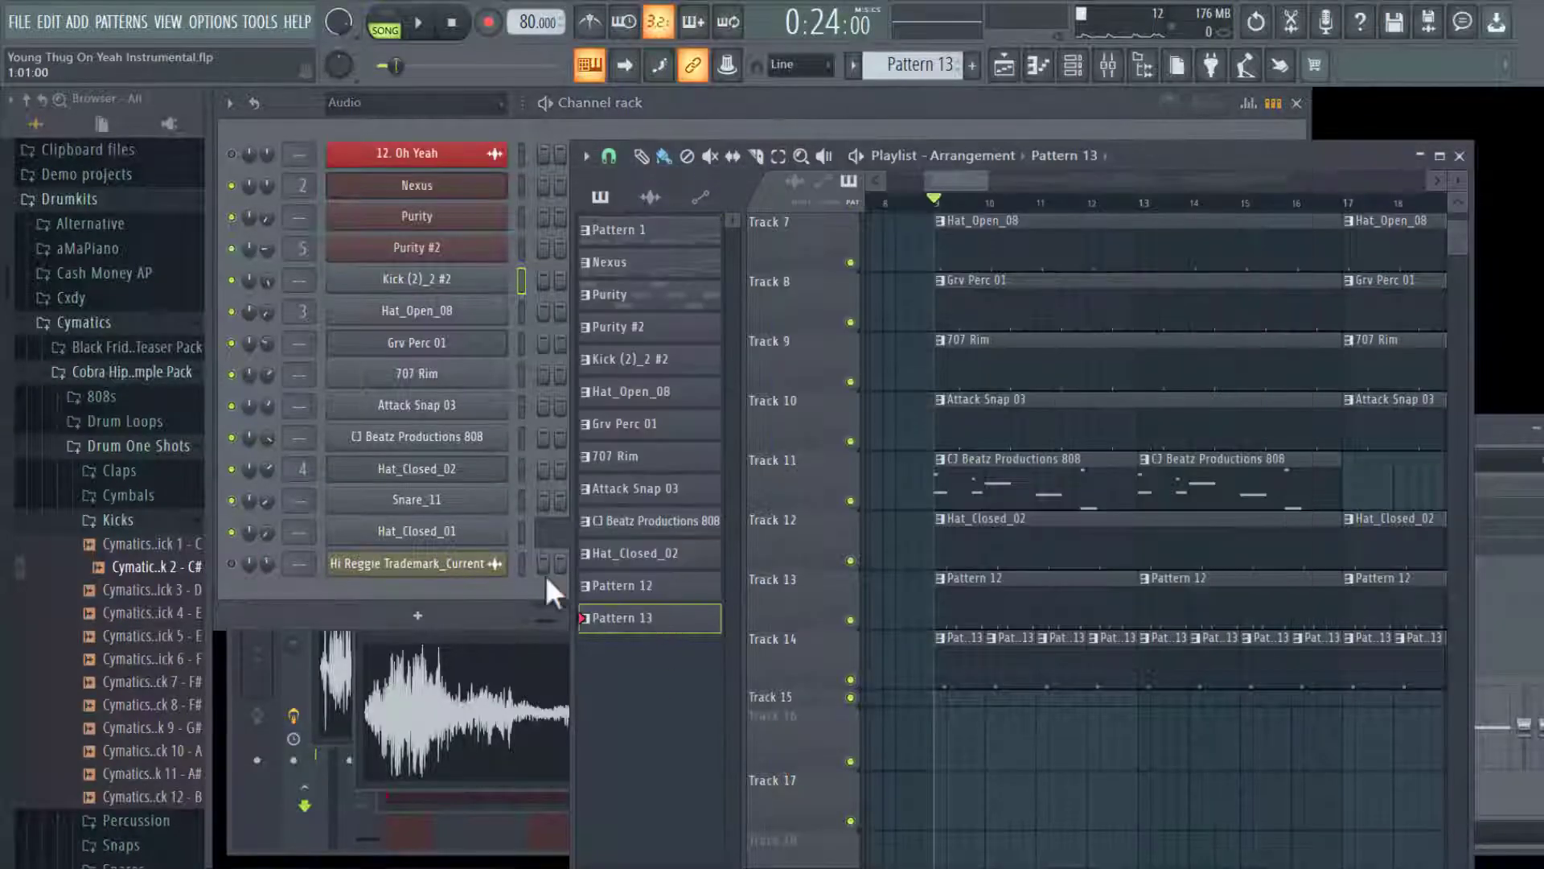
click(555, 544)
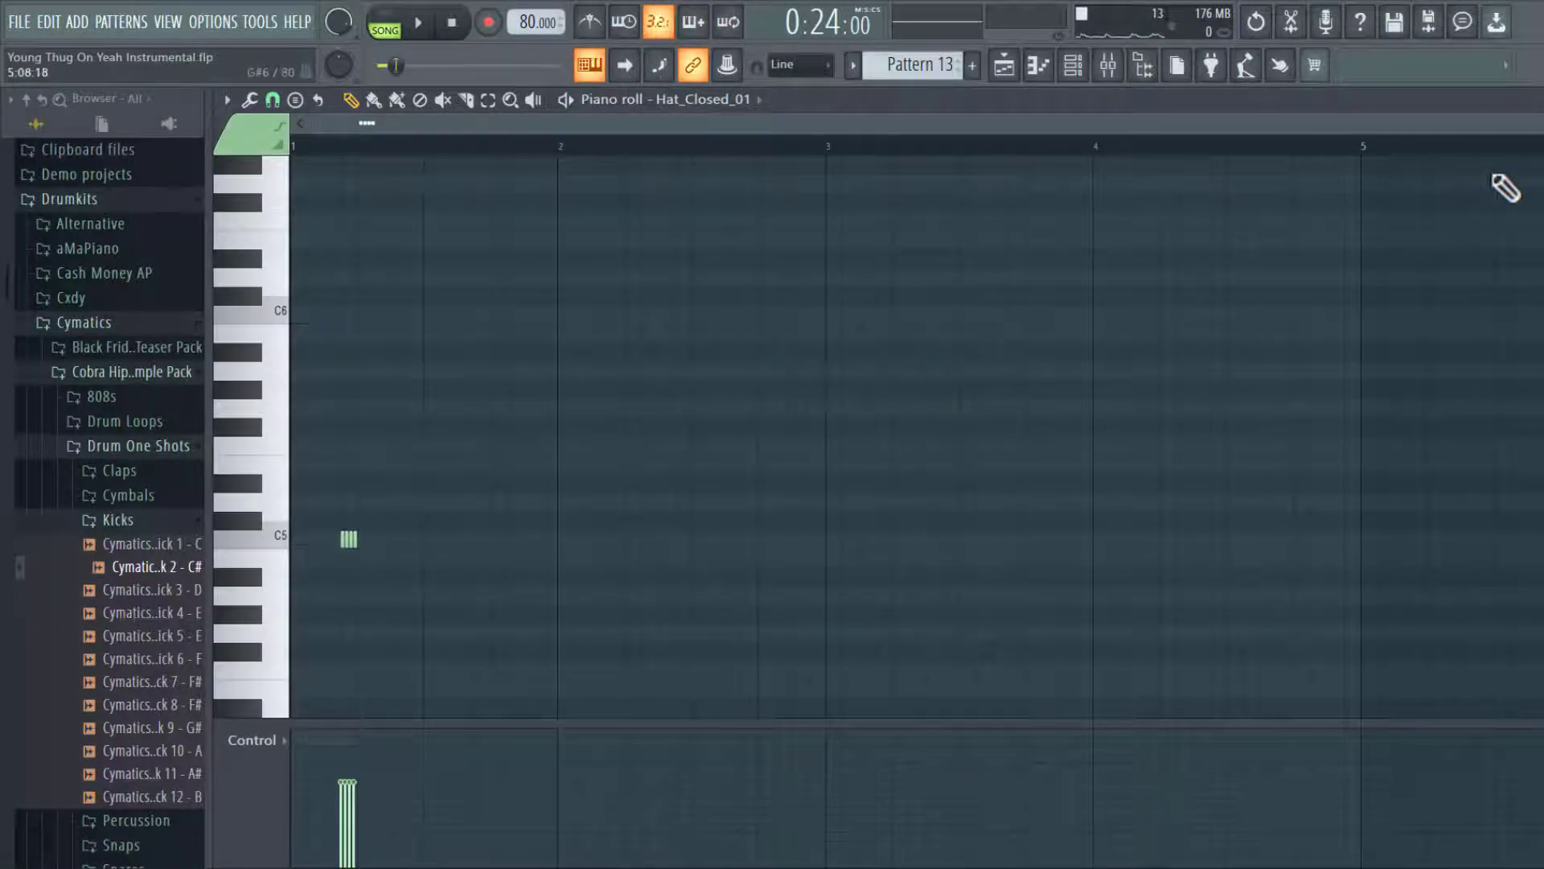
drag(1355, 142, 595, 206)
click(390, 28)
key(space)
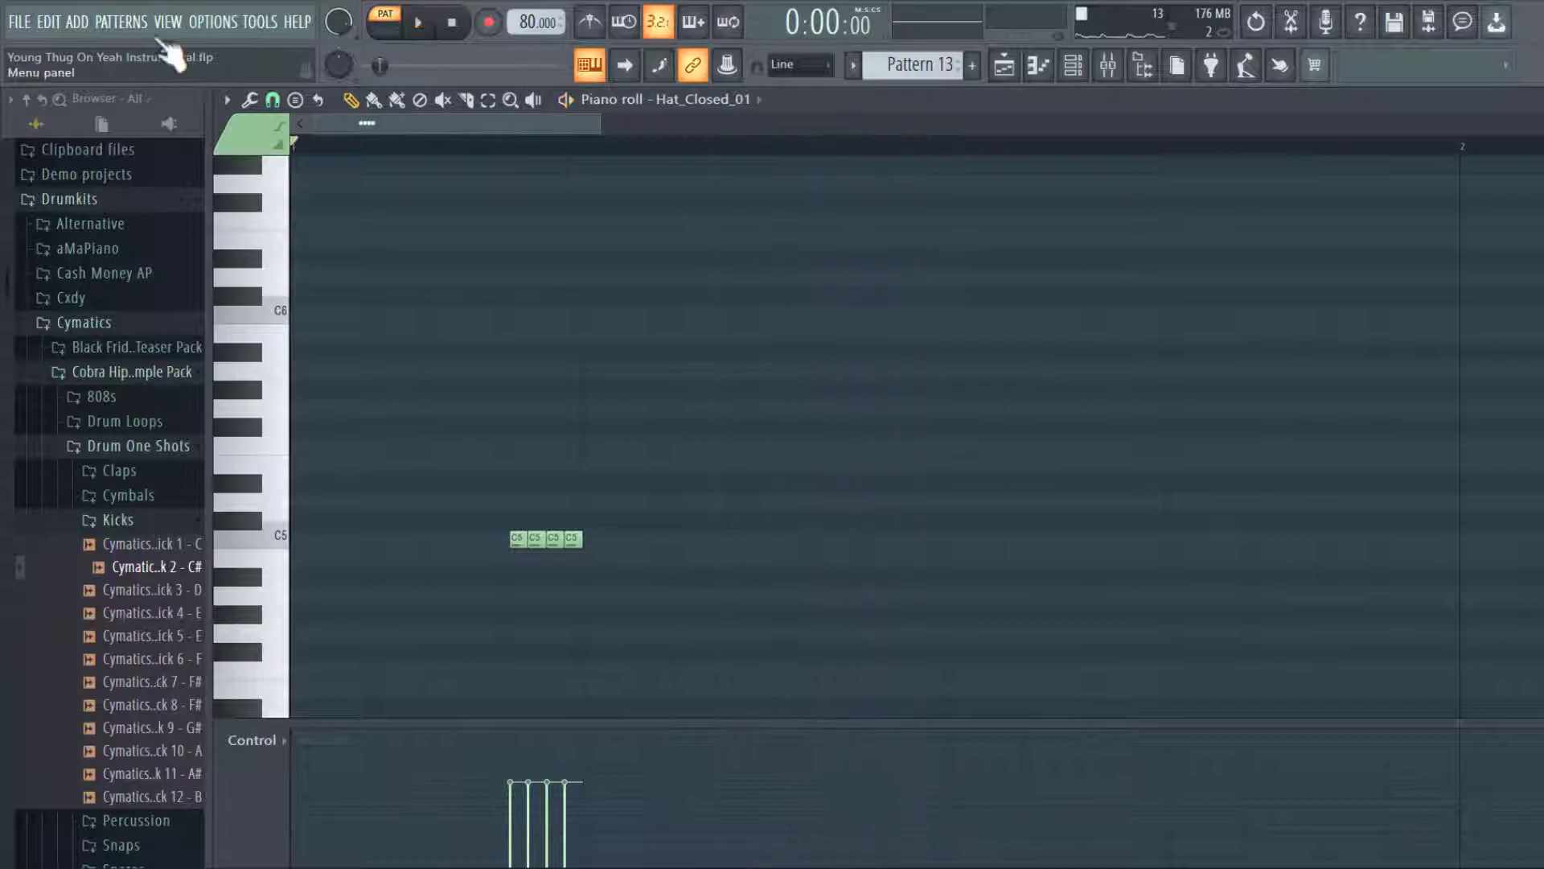
Place a Pattern 13 clip at bar 9 on Track 16 in the playlist and play the arrangement from bar 9
click(167, 22)
click(185, 60)
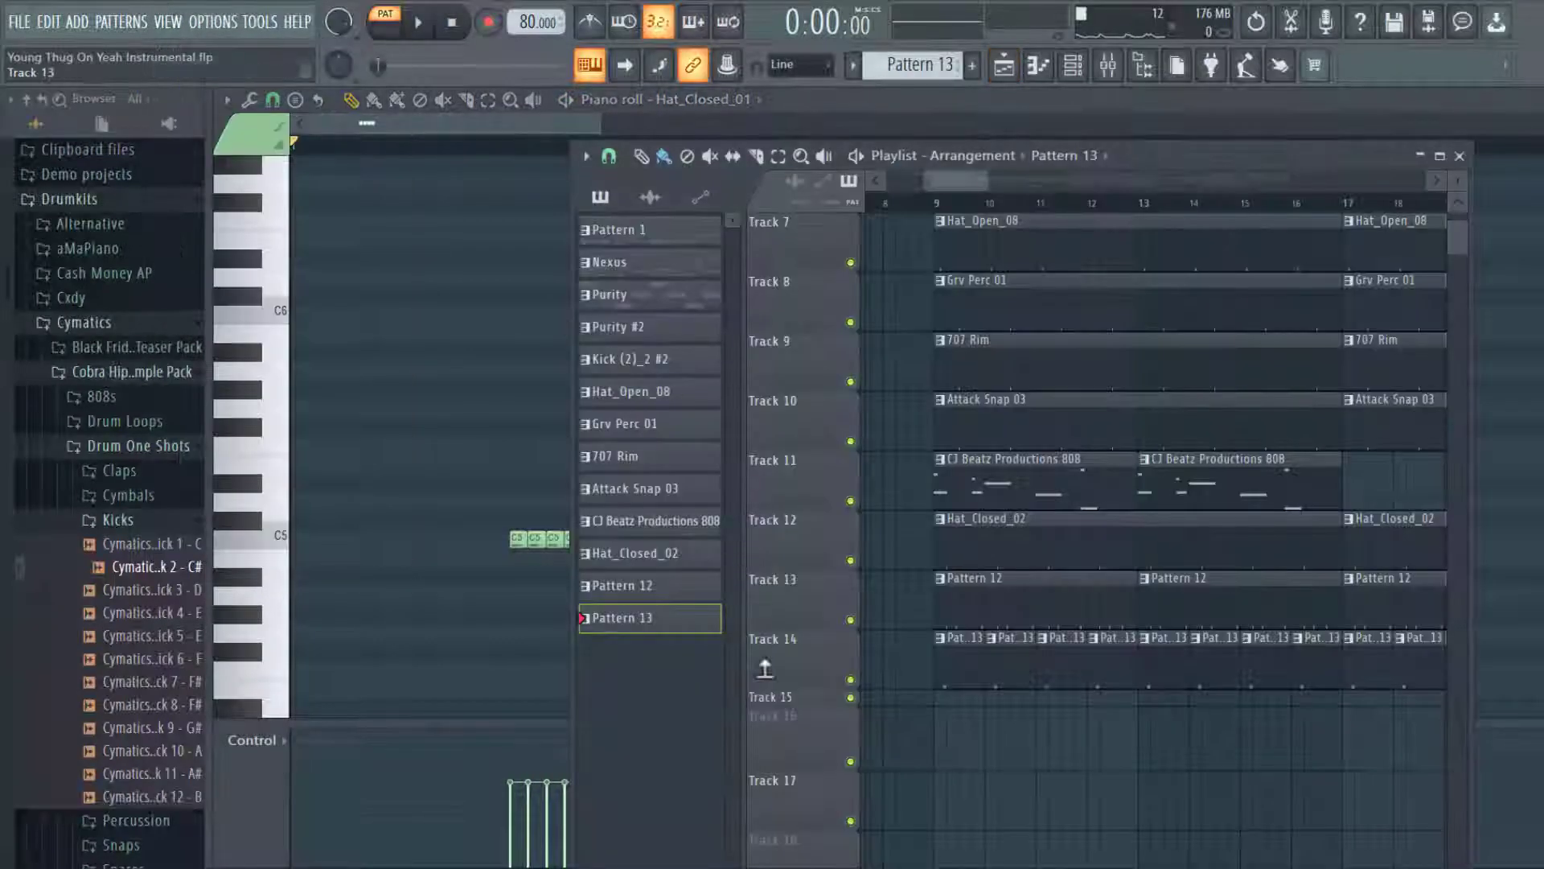
click(943, 751)
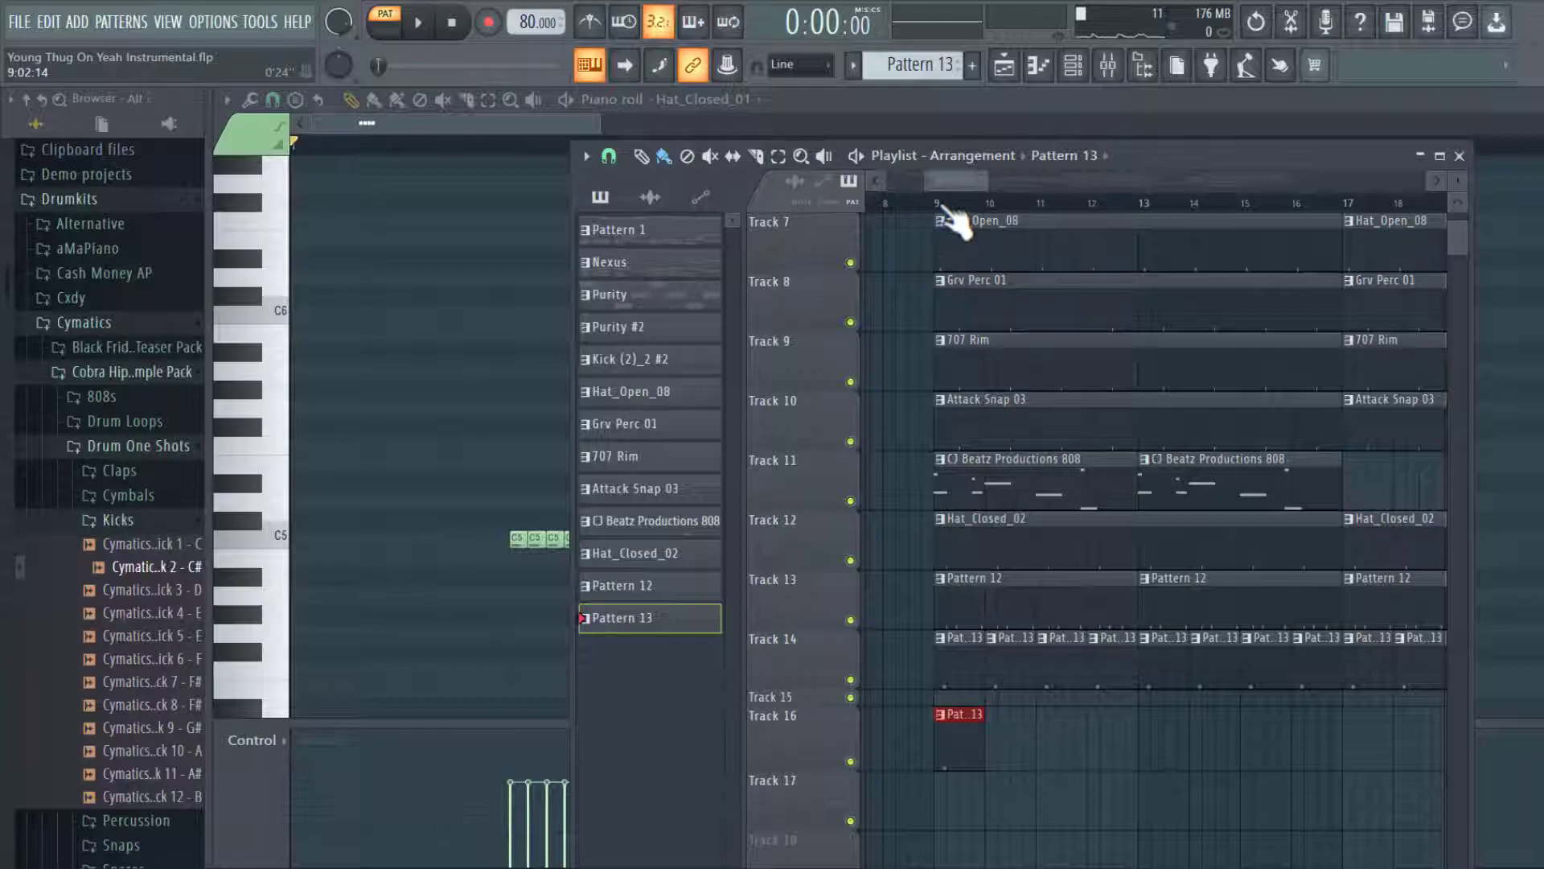
key(space)
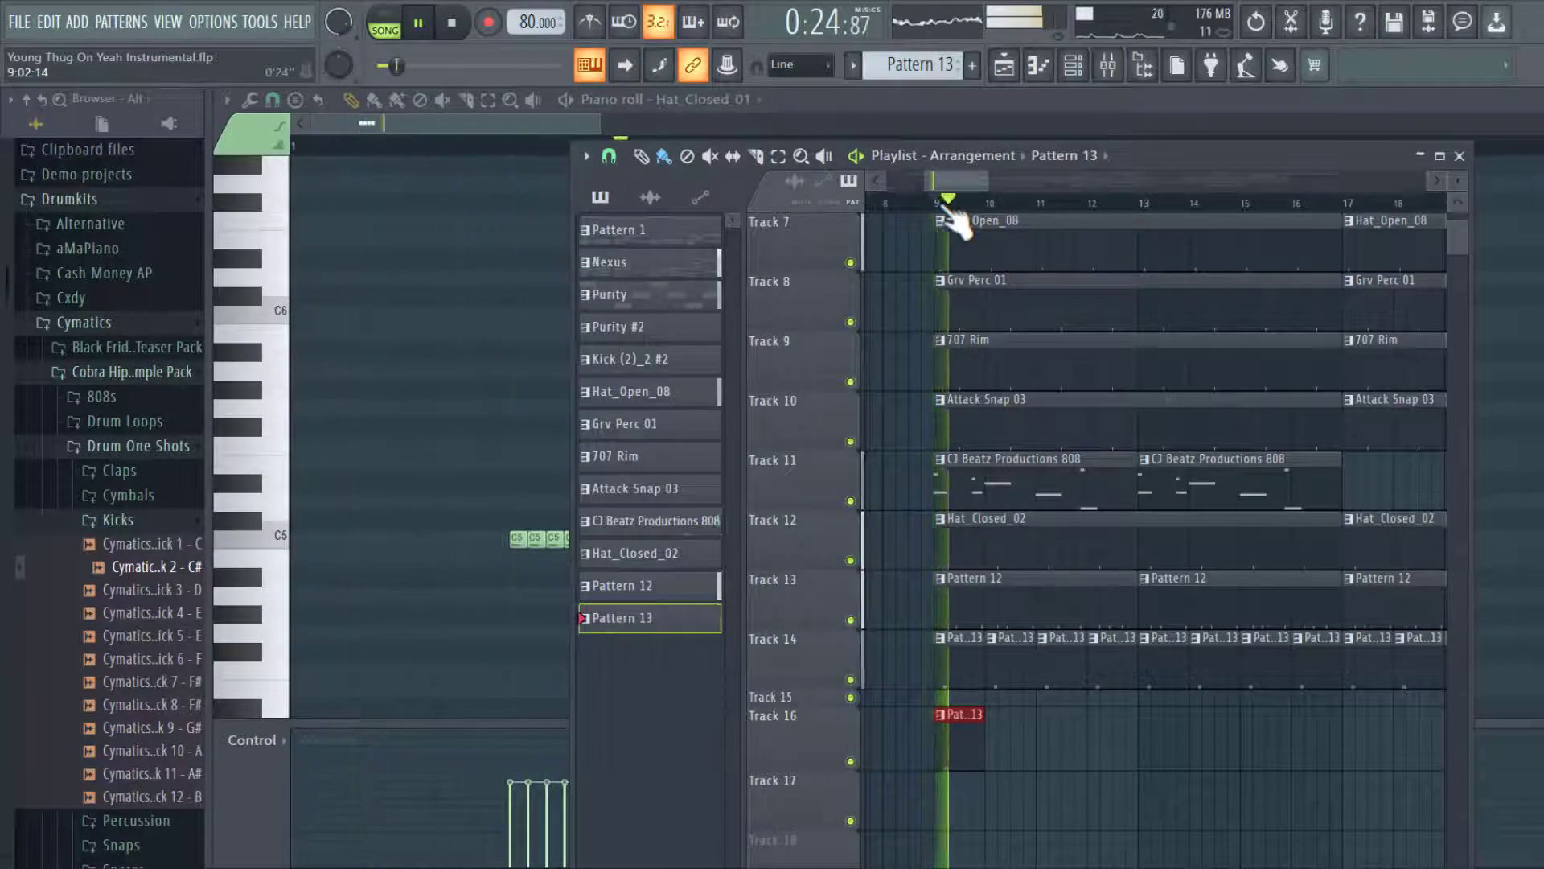
scroll(977, 555, down, 3)
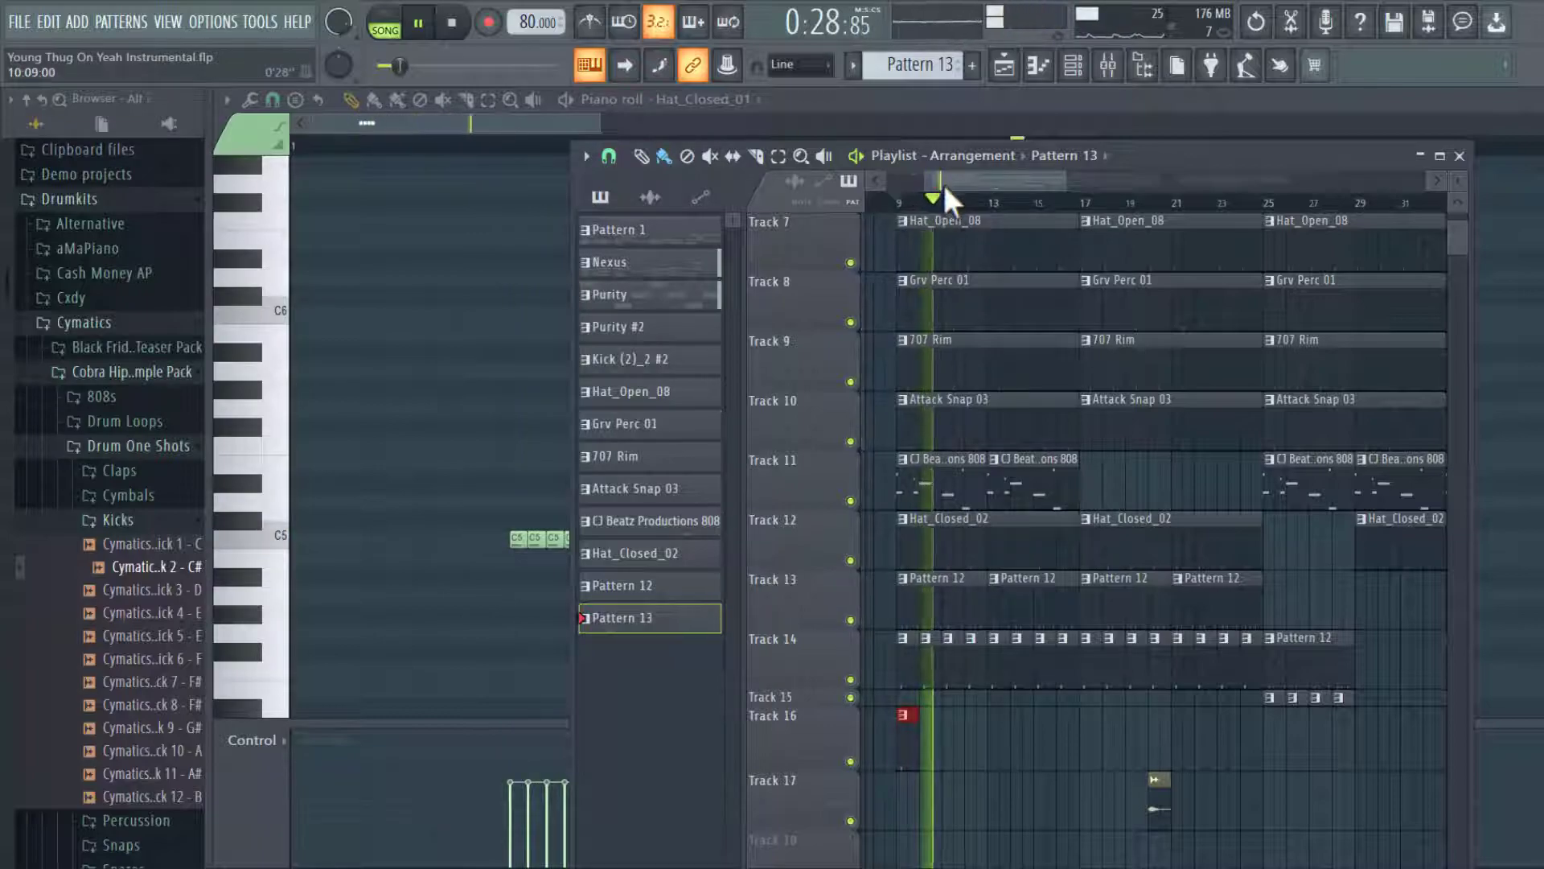
key(space)
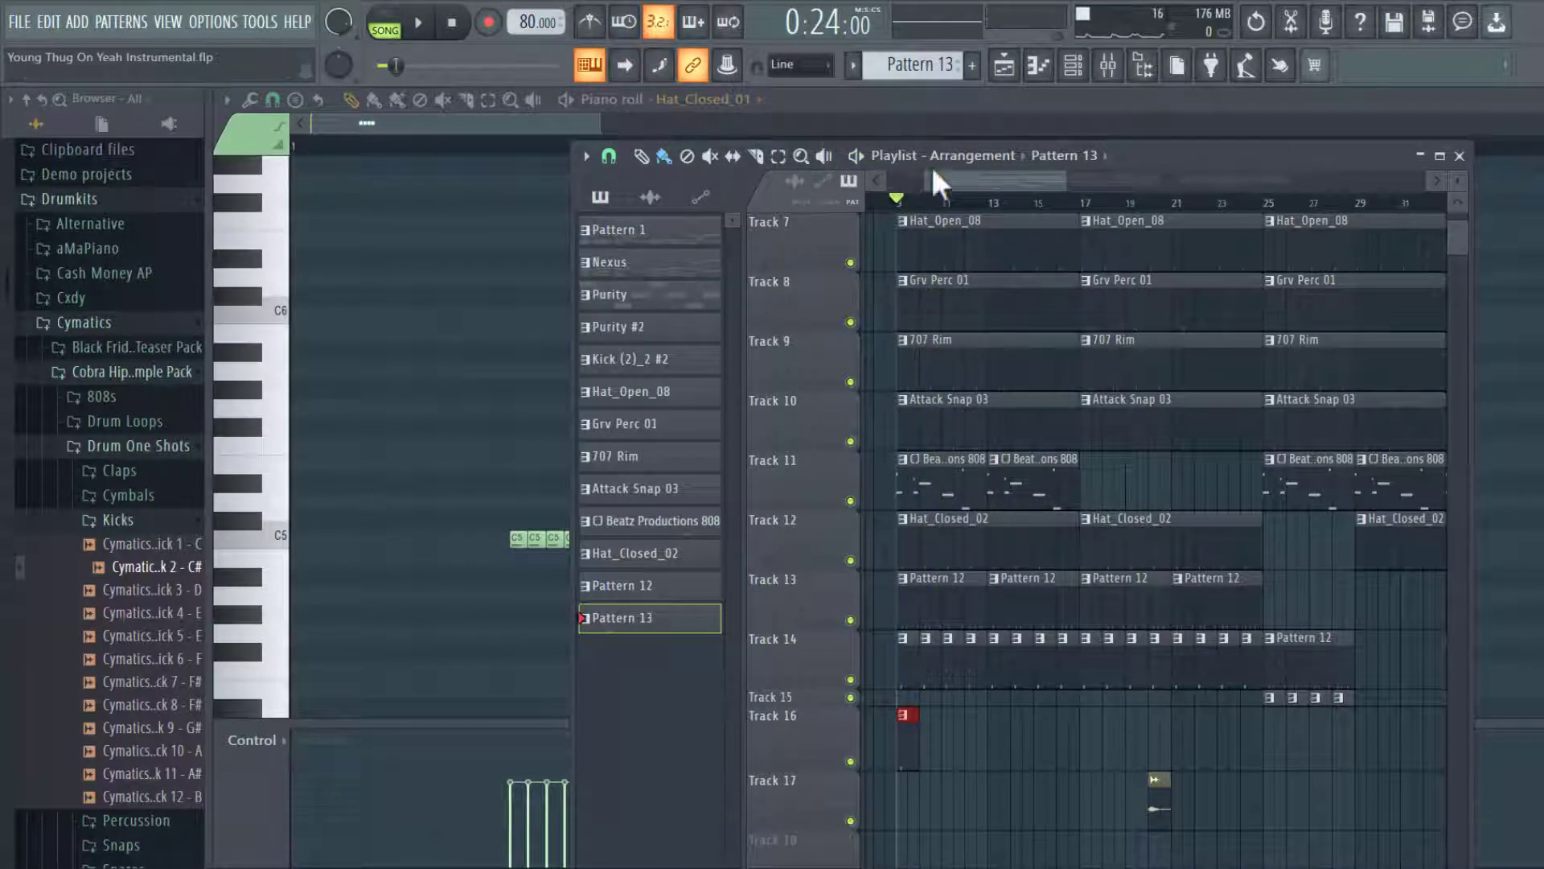
Play the arrangement from bar 1 with all the patterns, and close the playlist and piano roll
scroll(985, 214, left, 4)
click(869, 203)
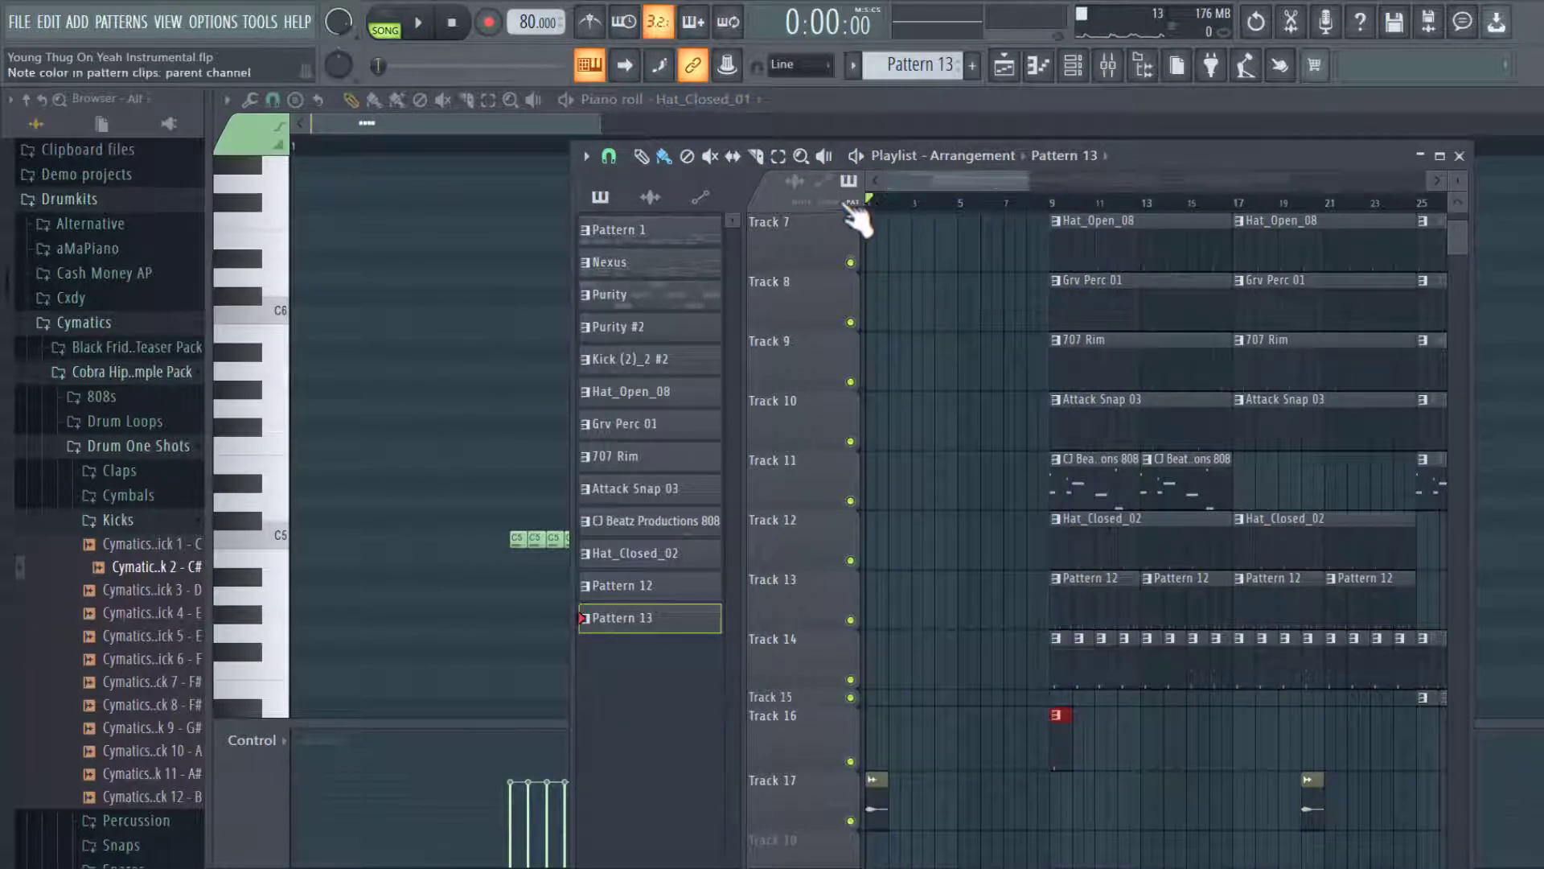
key(space)
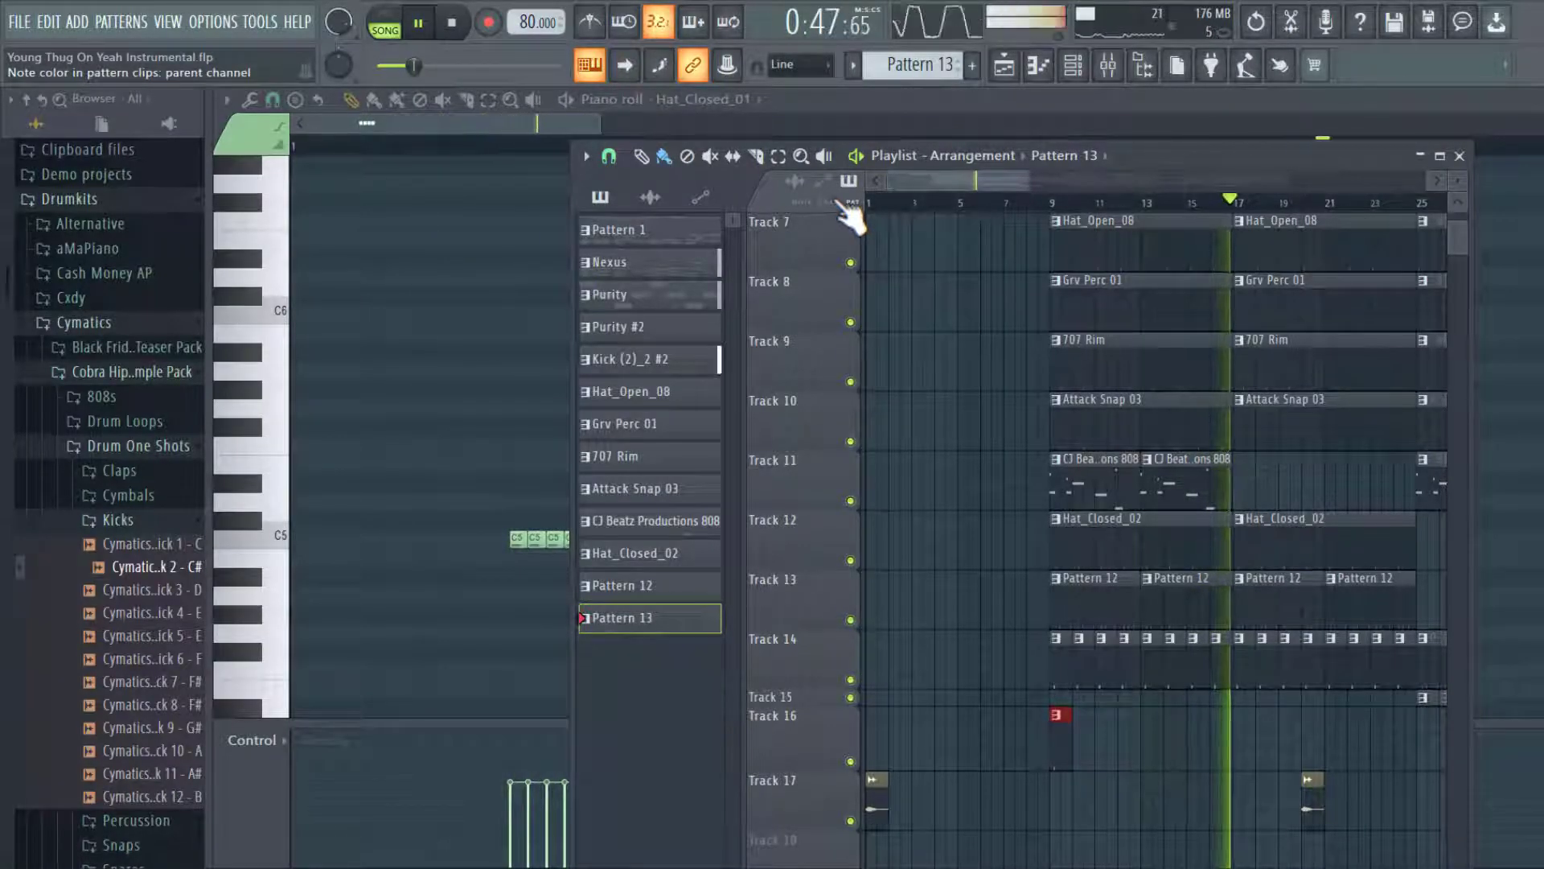
key(space)
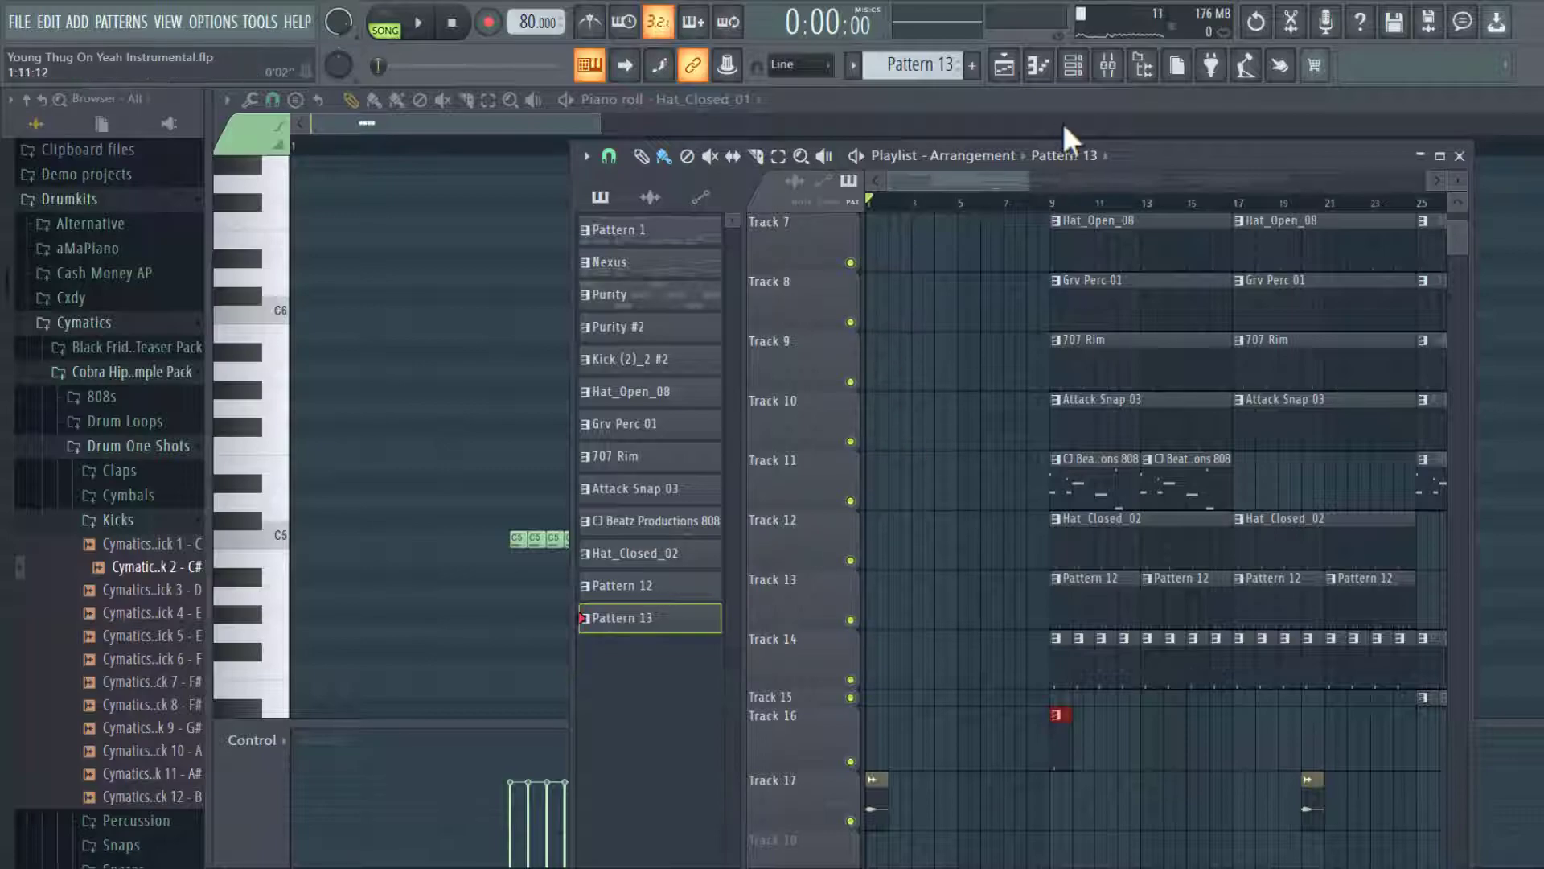
click(1459, 156)
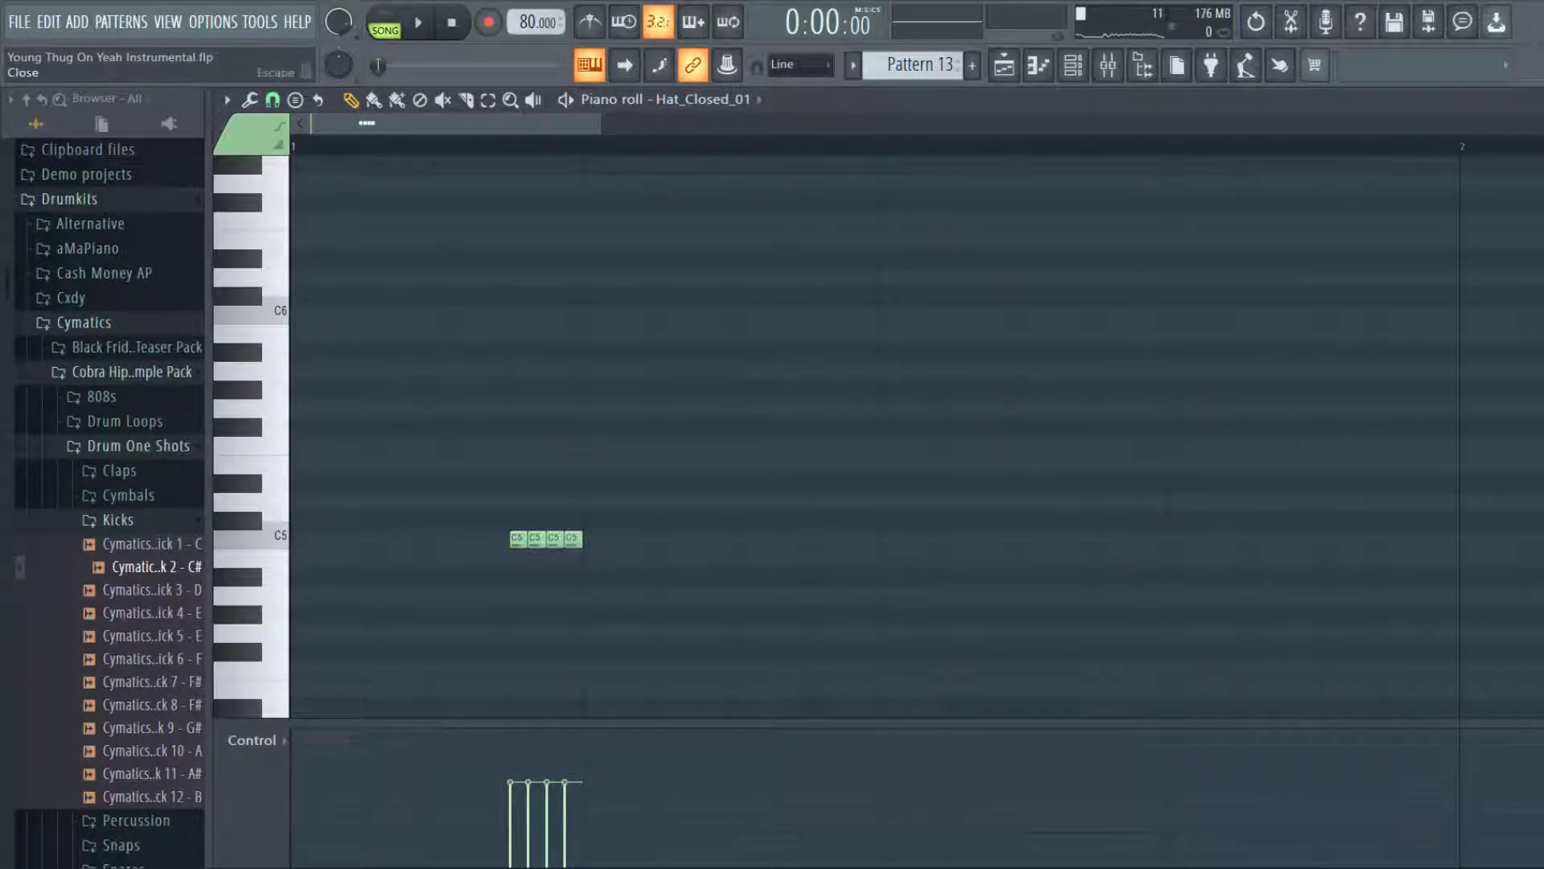
key(Escape)
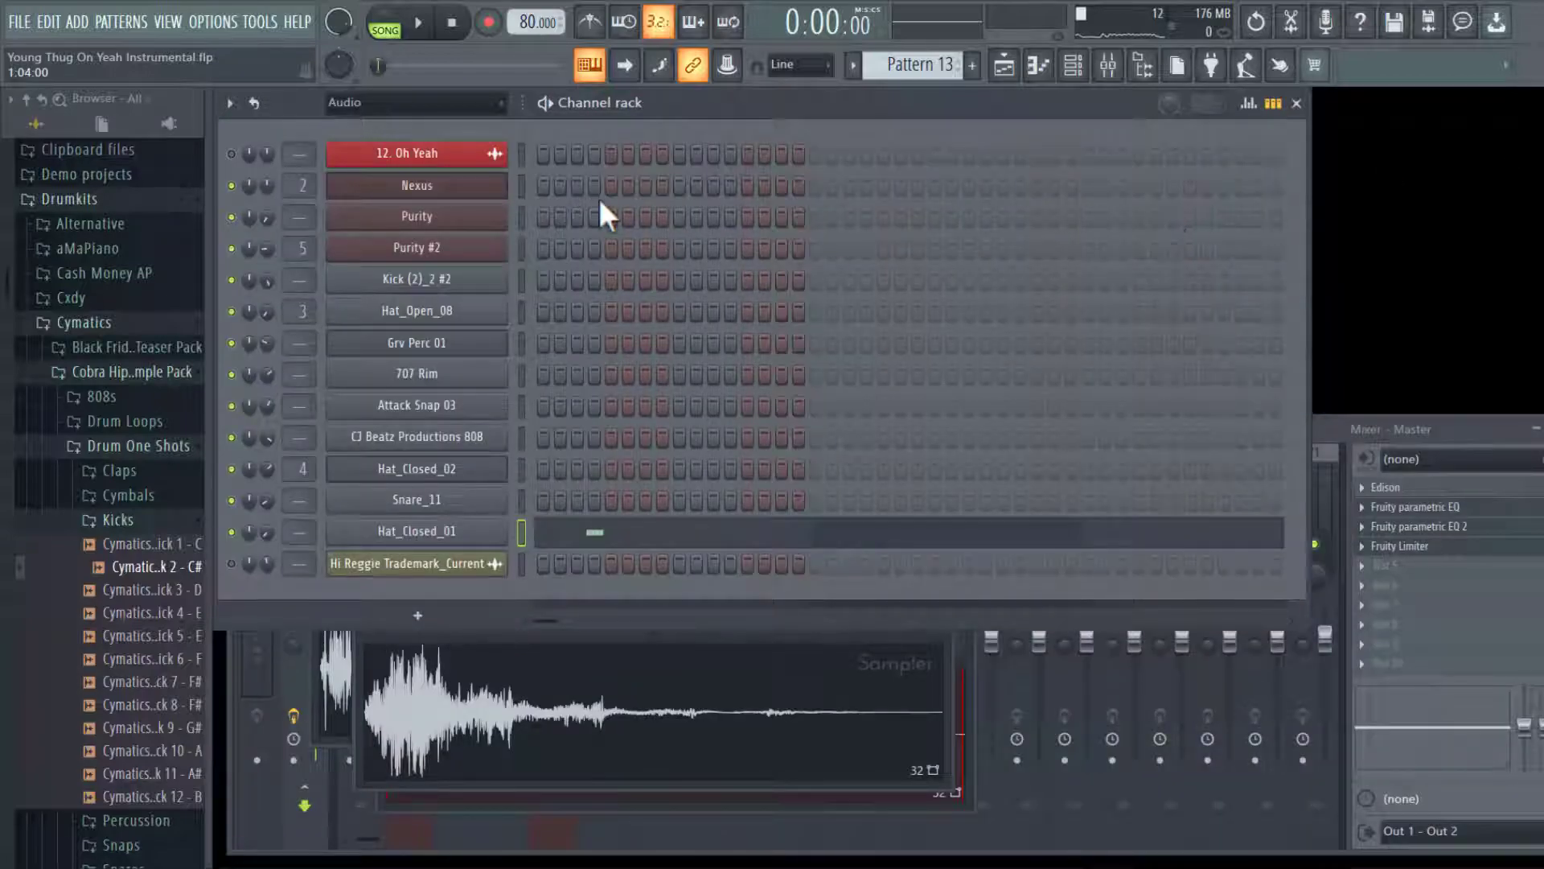